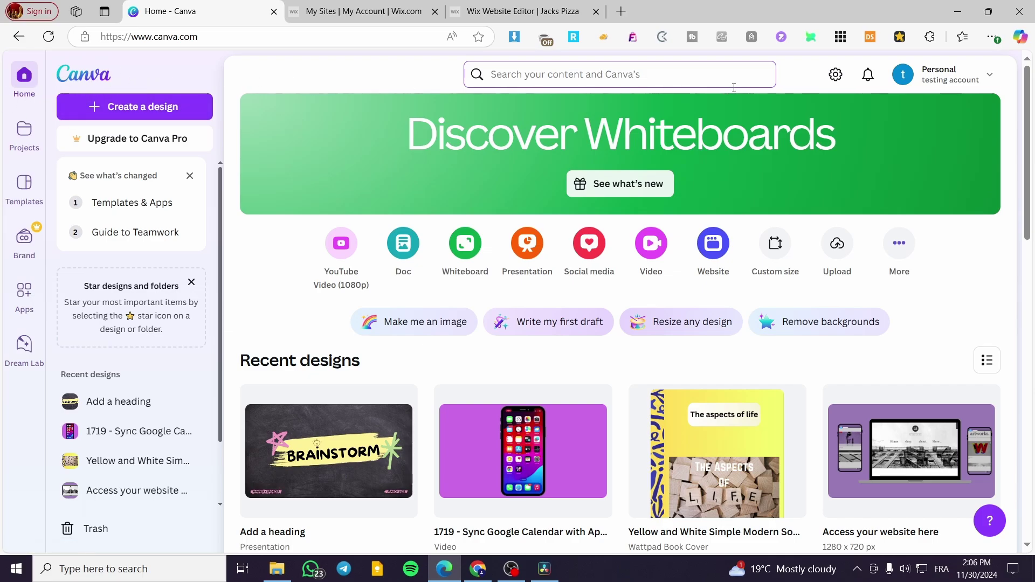
Search Canva's content and templates for "Website"
scroll(741, 298, "down", 6)
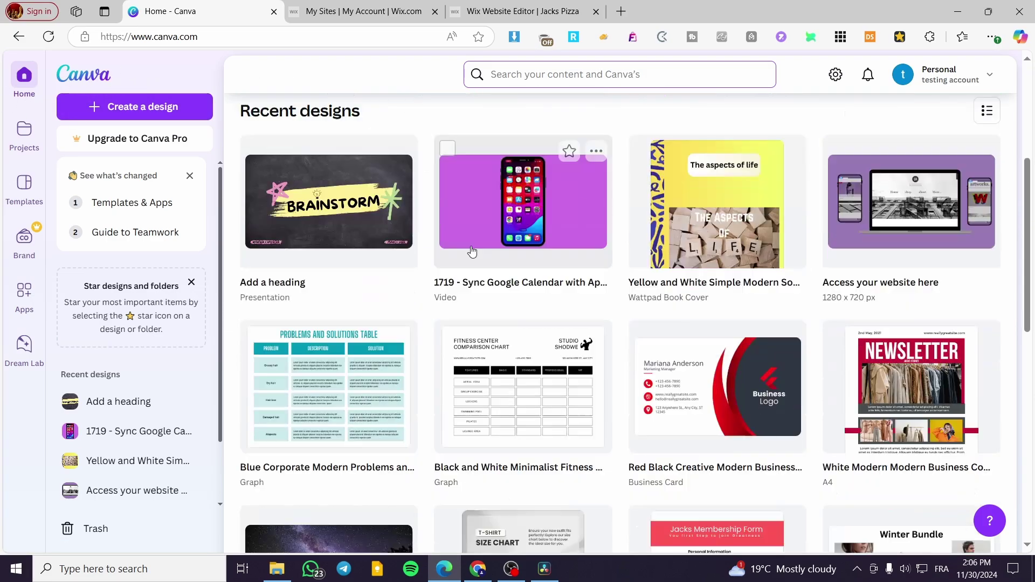
scroll(434, 301, "up", 6)
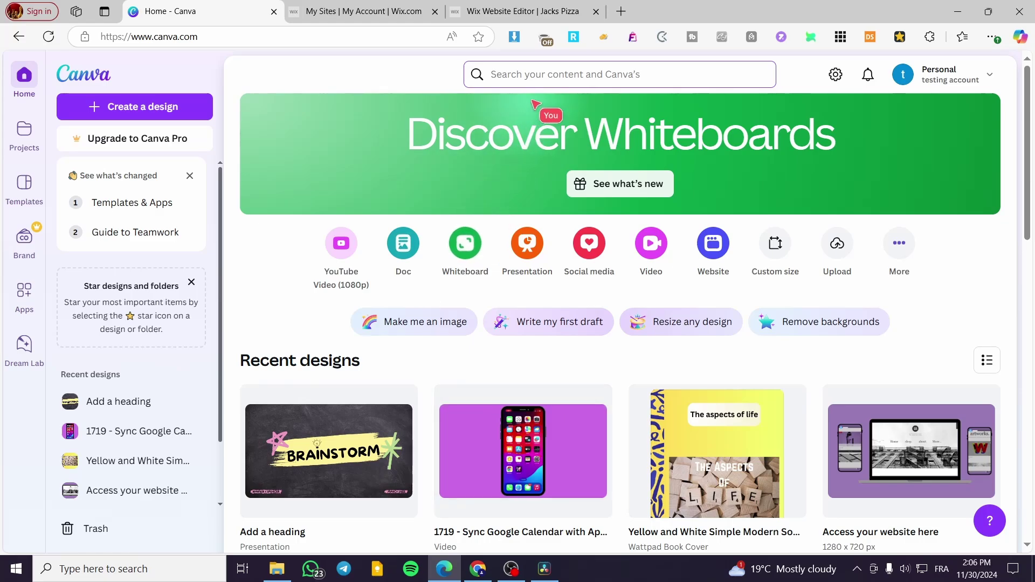
left_click(534, 70)
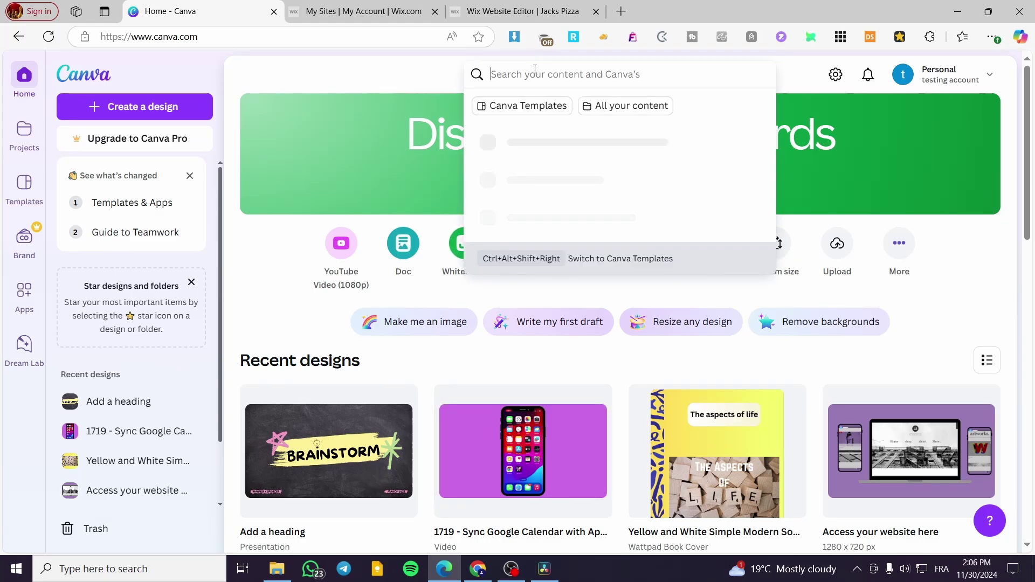
type("Website")
key("Return")
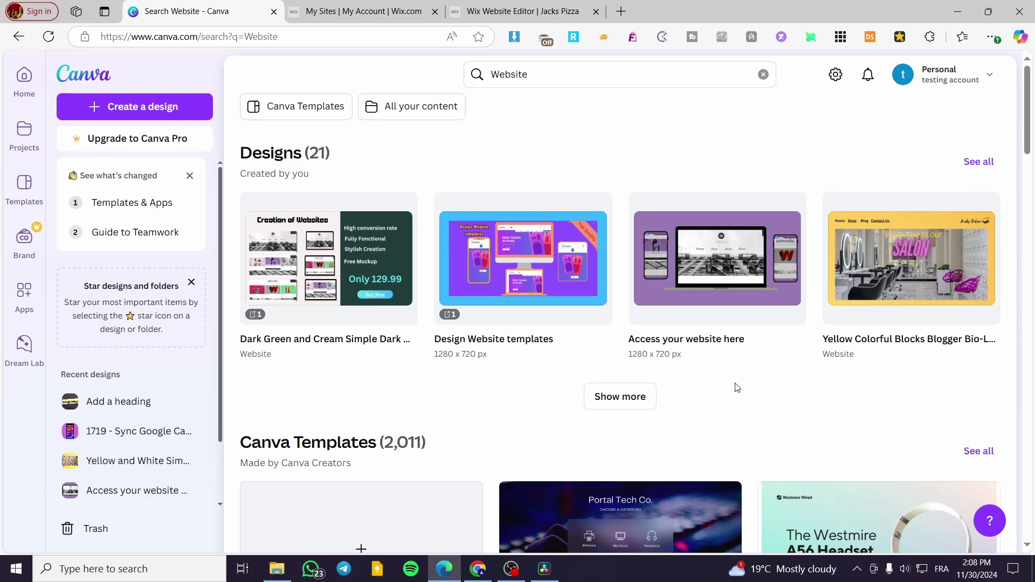
Browse the website templates and open the Green Photographic Environment Charity Bio-Link Website template for customization
scroll(665, 319, "down", 5)
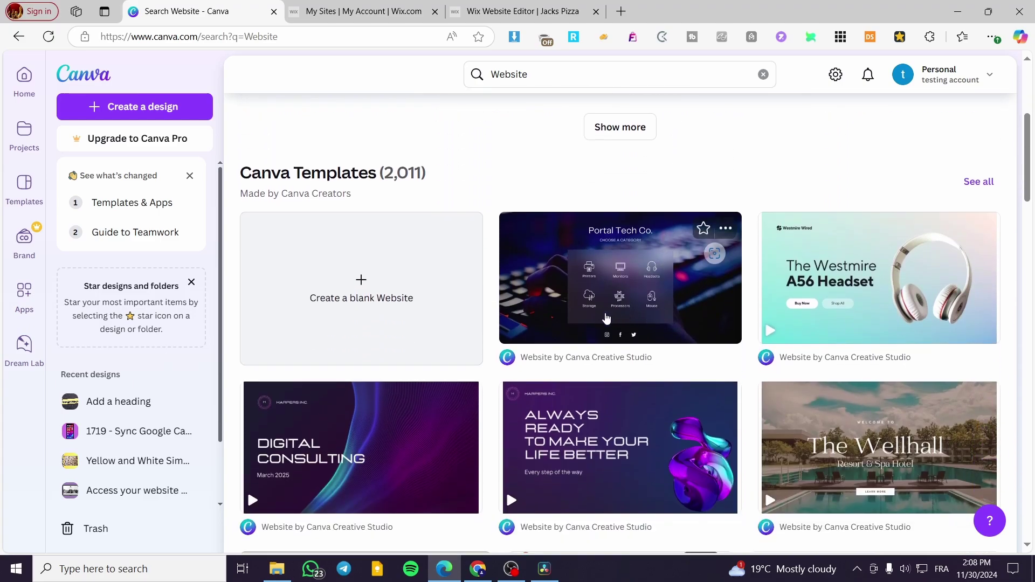
scroll(606, 317, "down", 6)
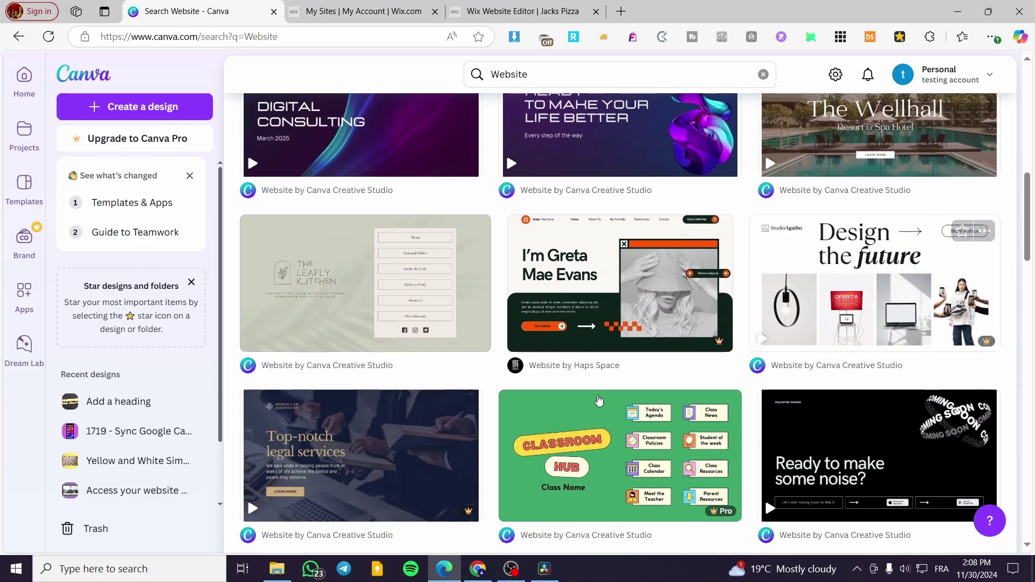
scroll(893, 390, "up", 1)
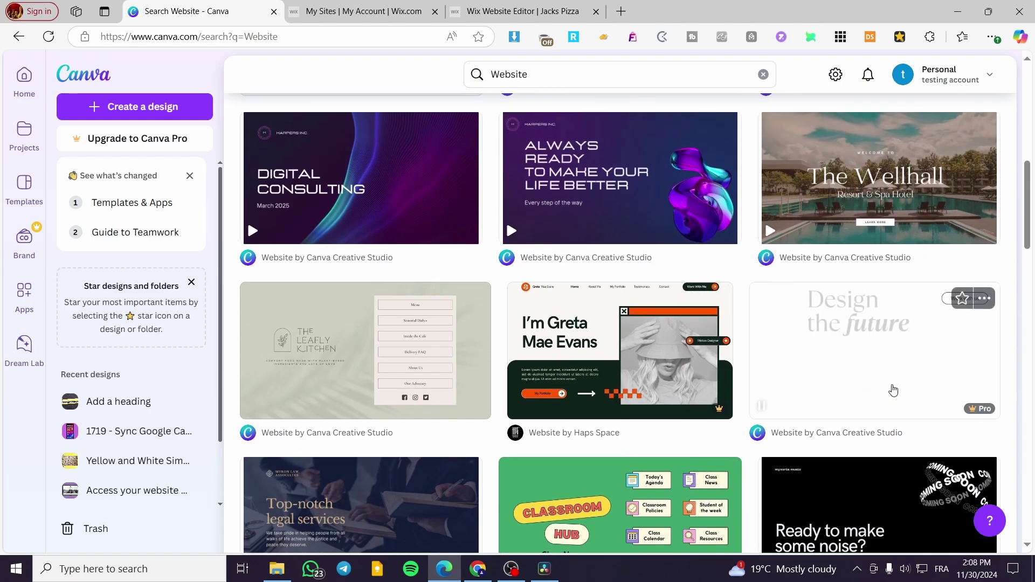
scroll(663, 411, "down", 5)
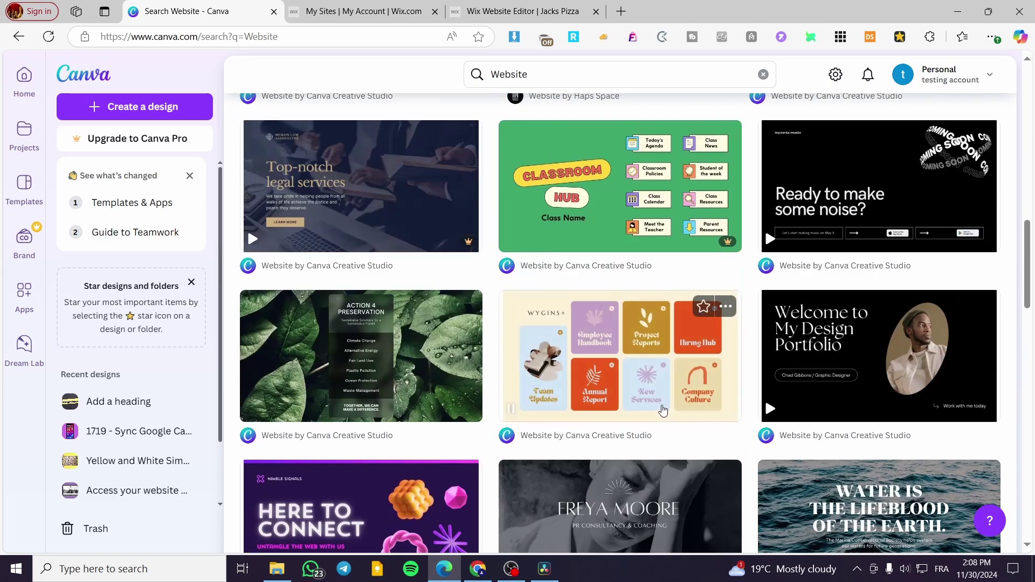
scroll(603, 423, "up", 1)
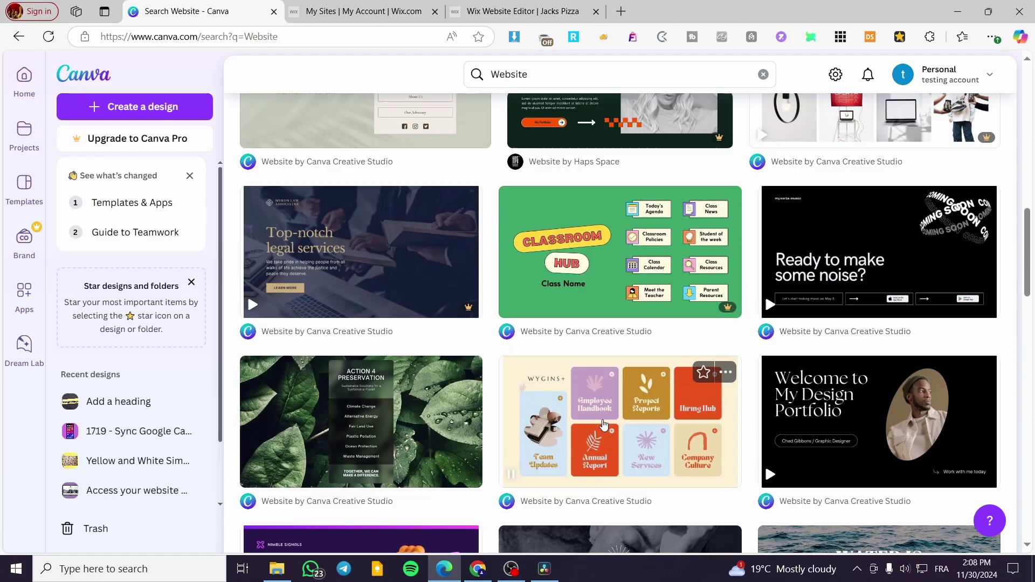
scroll(604, 423, "up", 8)
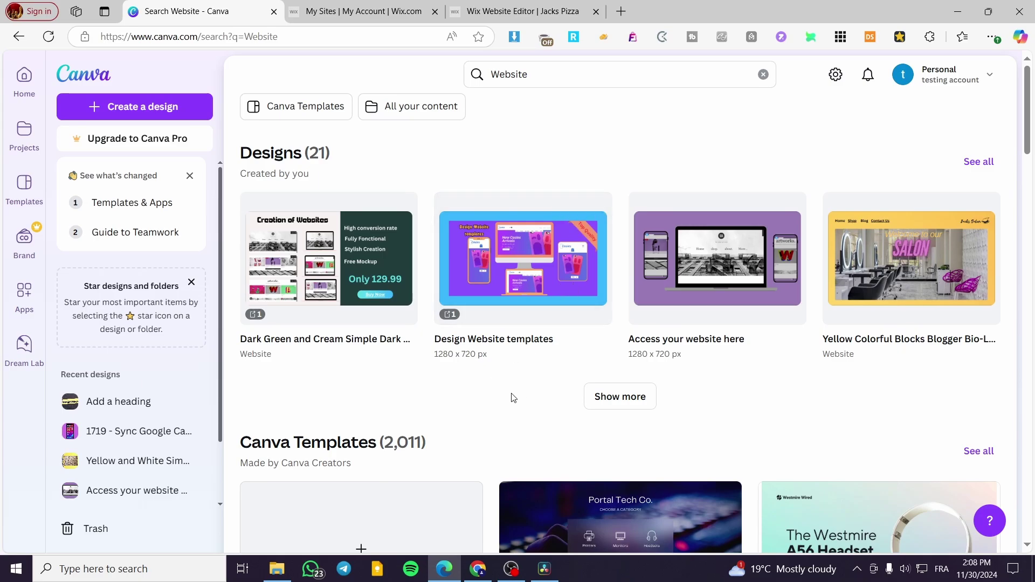
scroll(404, 436, "down", 8)
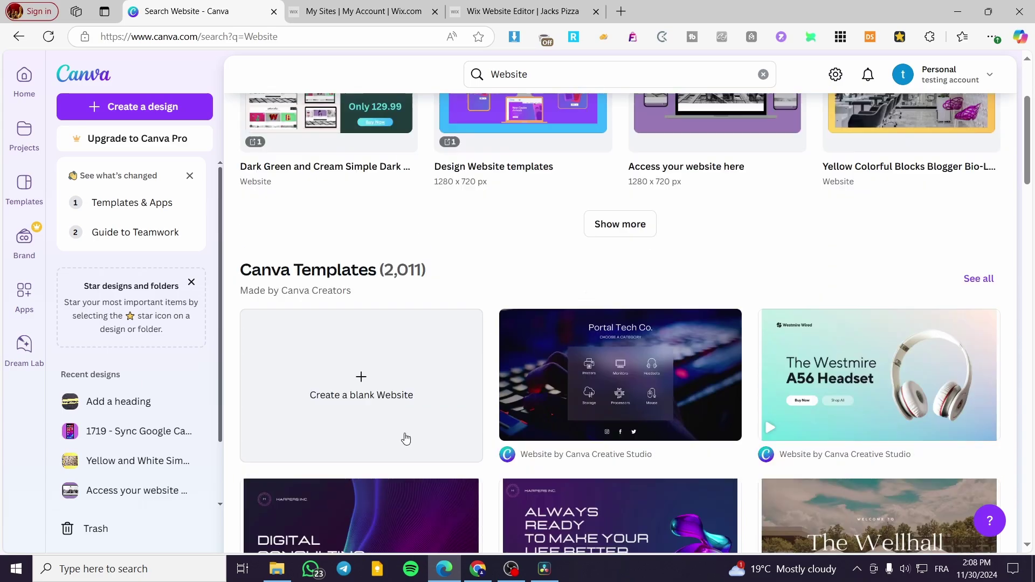
scroll(342, 379, "down", 11)
scroll(411, 291, "up", 5)
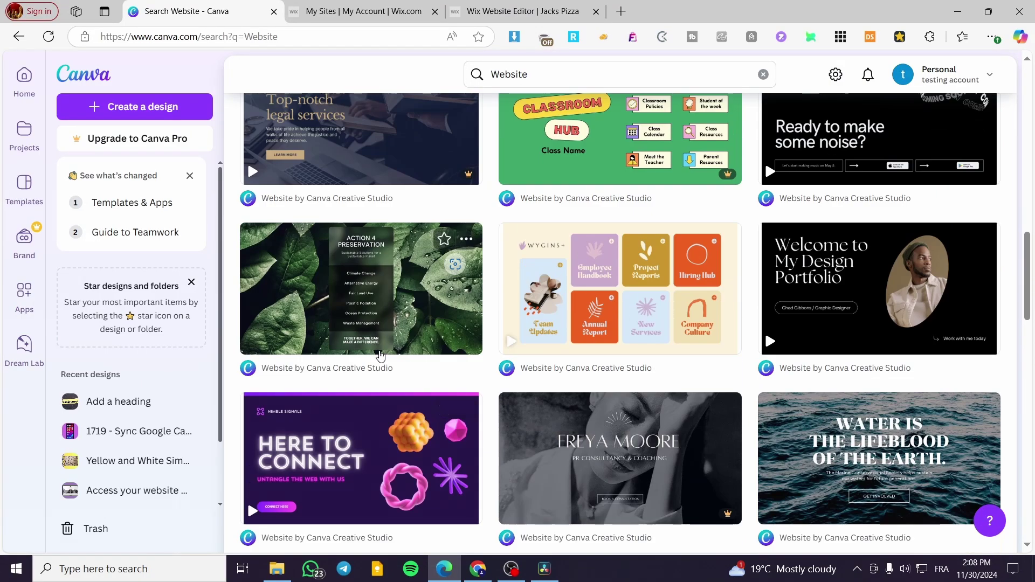
left_click(380, 293)
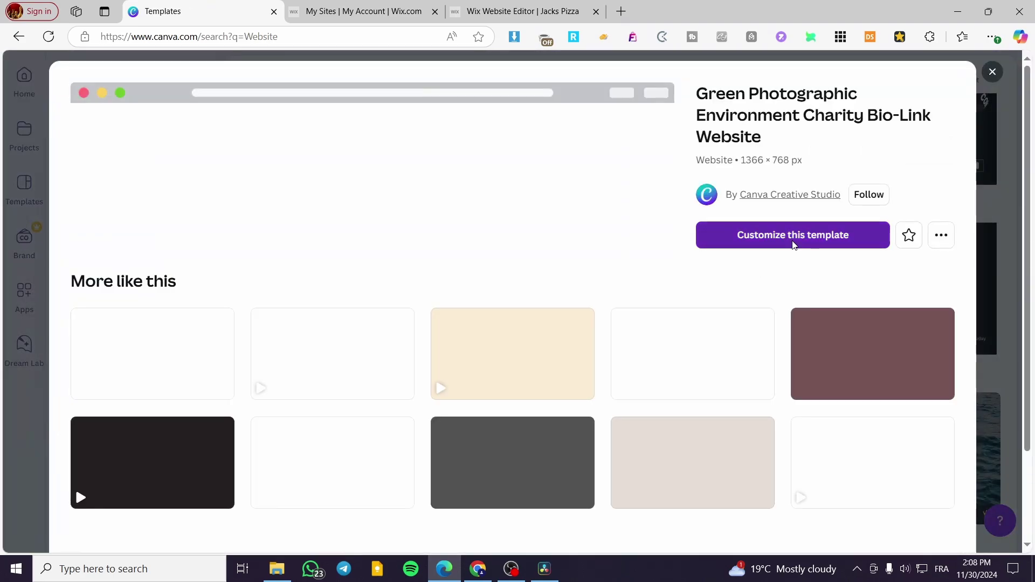
left_click(792, 240)
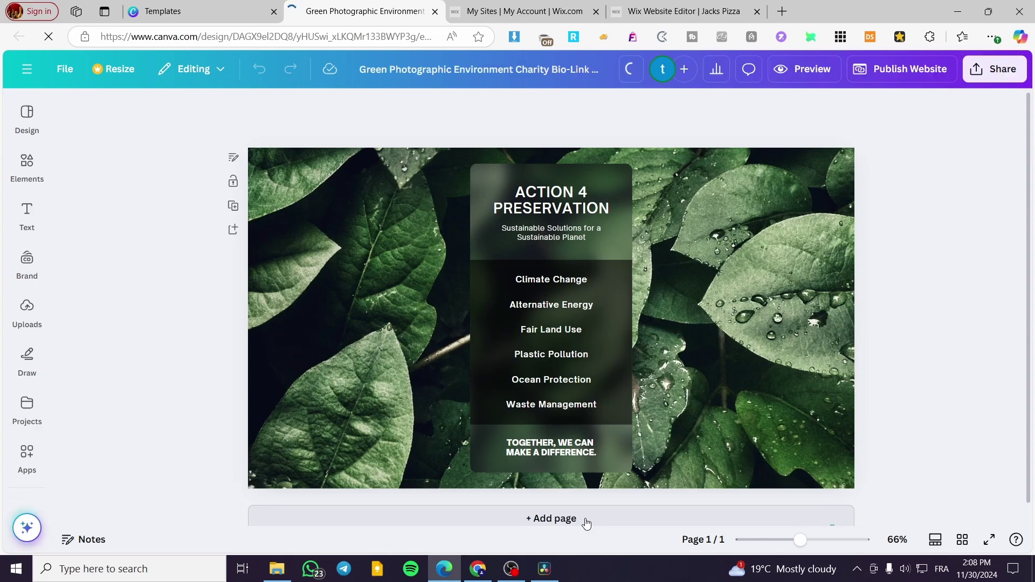
Add three new pages below the template's first page and look through the resulting page stack
left_click(586, 522)
left_click(586, 521)
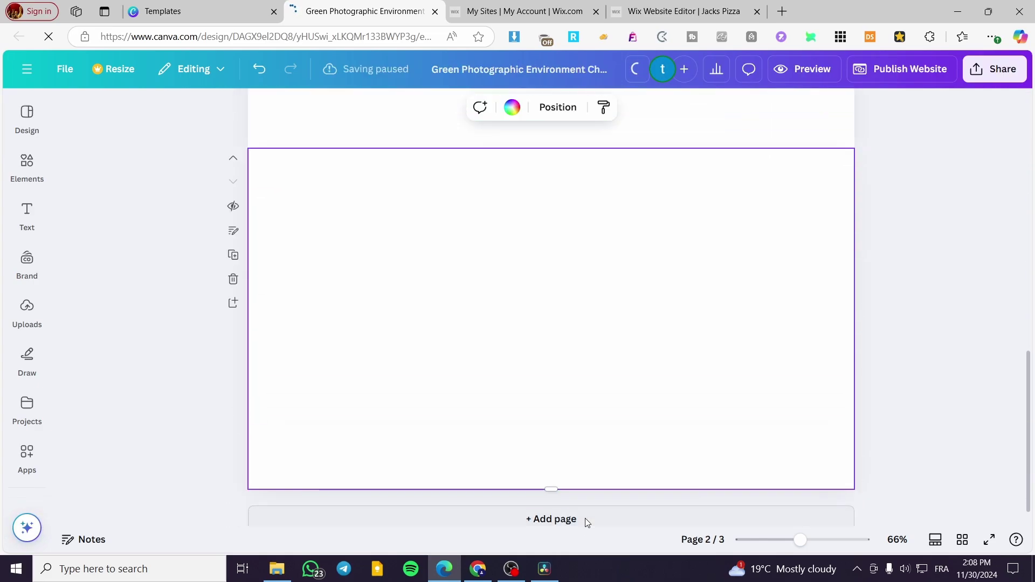
left_click(586, 521)
scroll(474, 453, "up", 15)
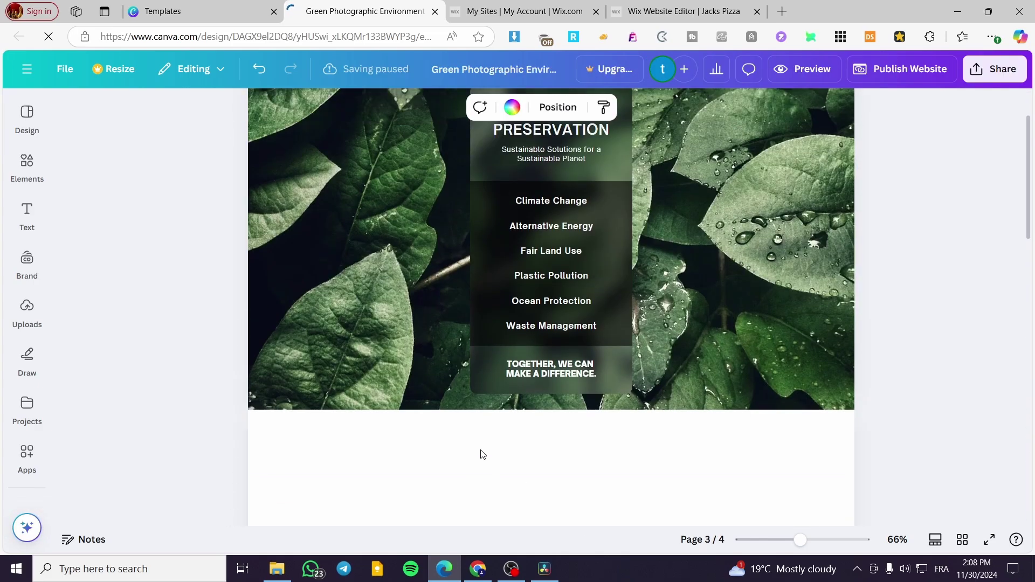
scroll(733, 272, "down", 5)
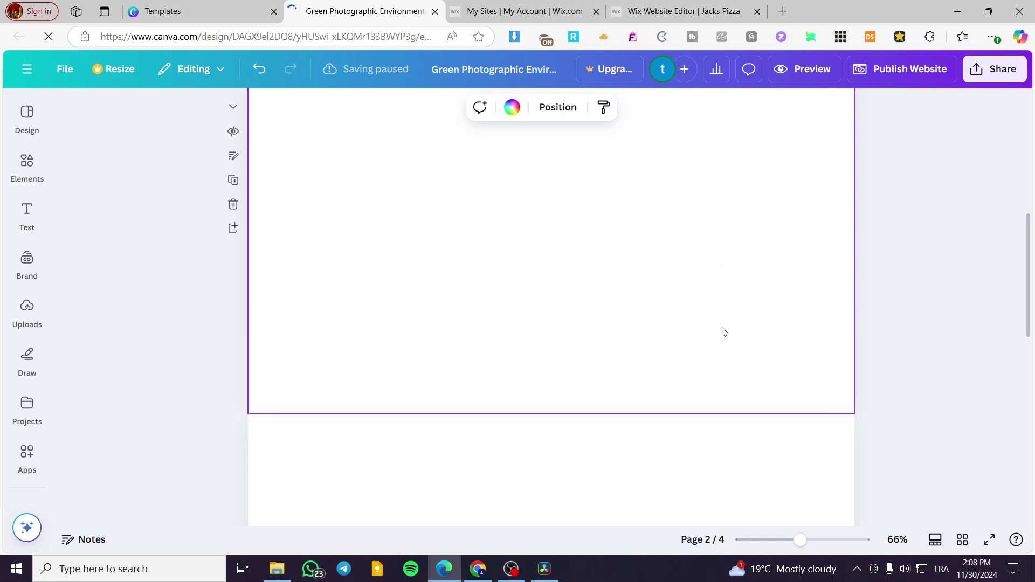
scroll(720, 345, "down", 3)
scroll(720, 372, "down", 5)
scroll(674, 356, "up", 15)
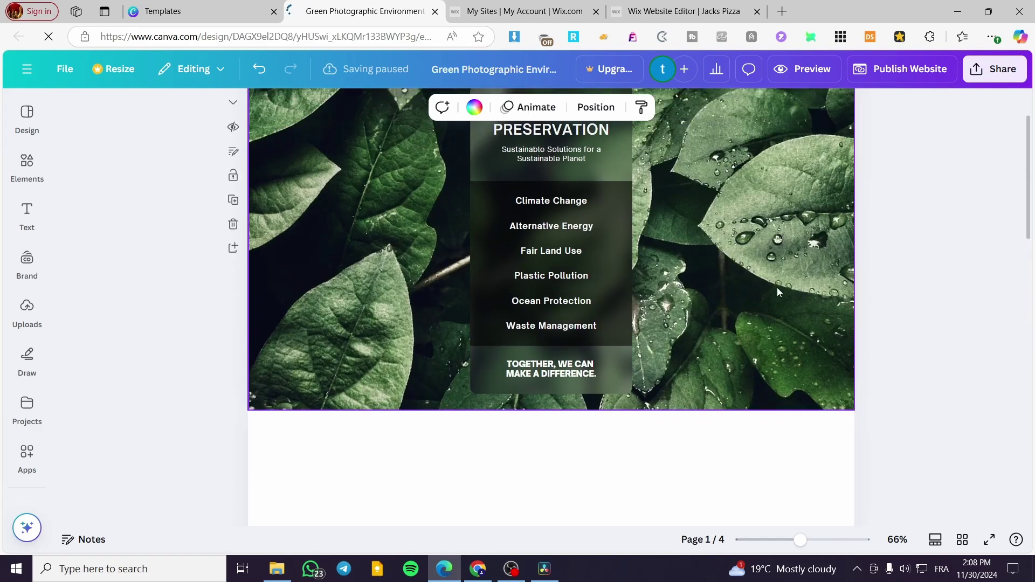
Delete the leaf background photo from the added pages, leaving the first page's background in place
left_click(781, 286)
scroll(677, 455, "down", 5)
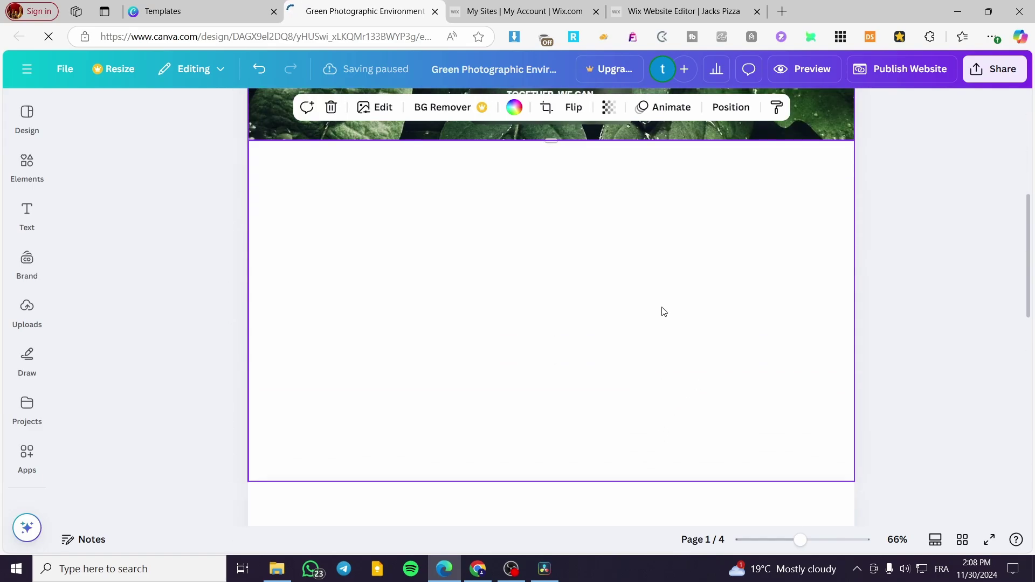
scroll(685, 336, "down", 5)
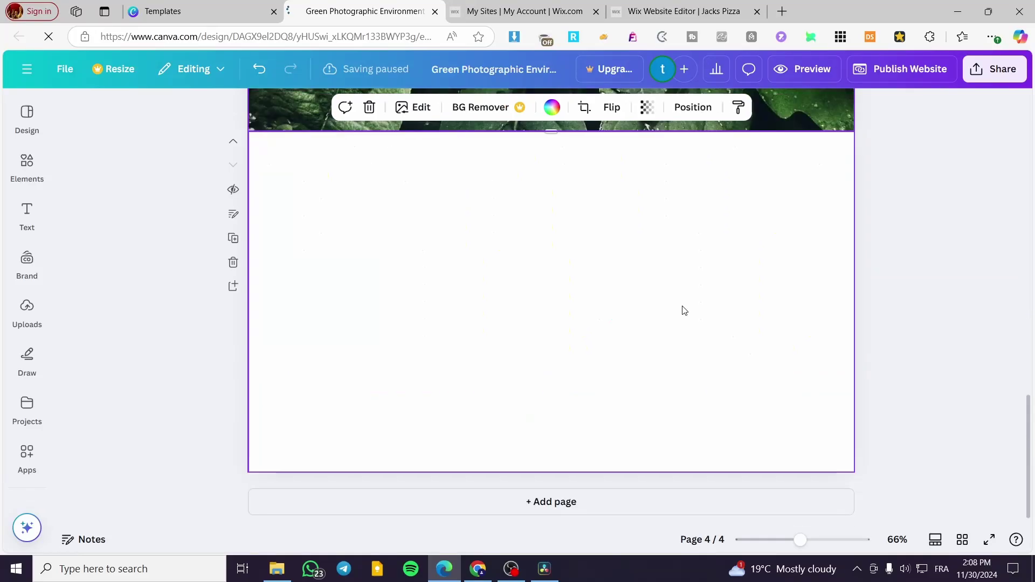
scroll(632, 523, "up", 2)
scroll(632, 519, "up", 8)
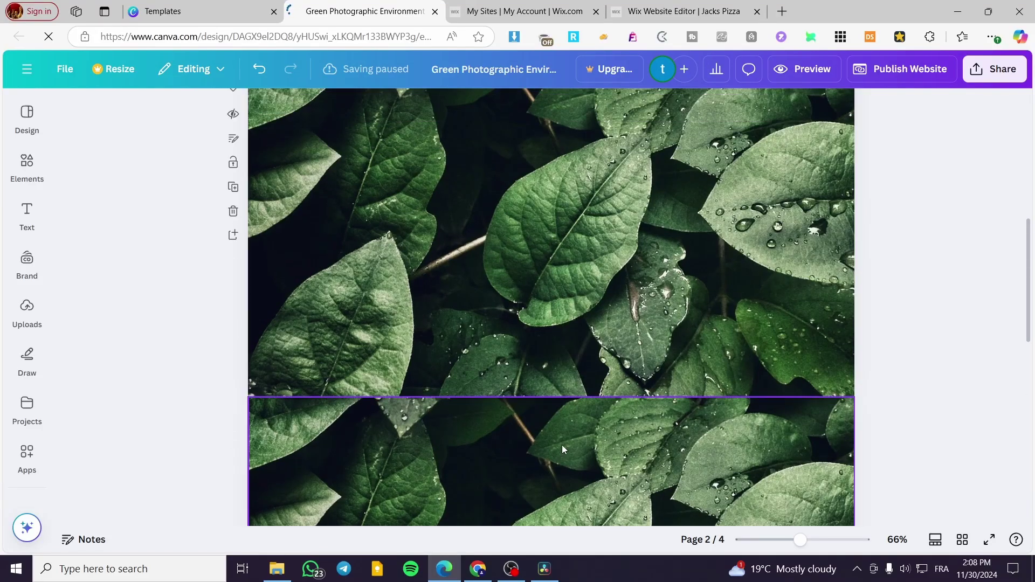
scroll(766, 323, "down", 5)
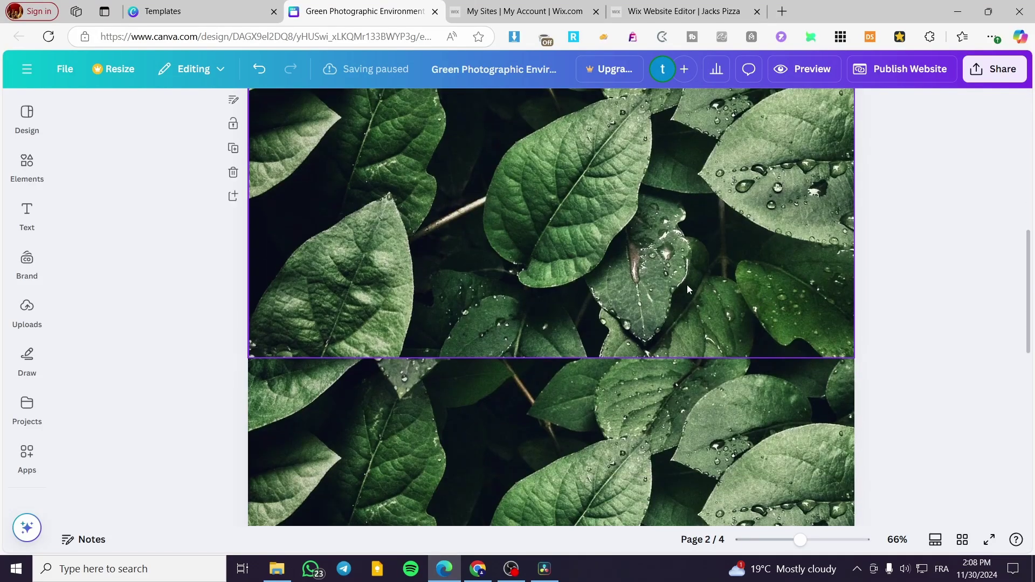
left_click(686, 285)
key("Delete")
scroll(665, 324, "down", 6)
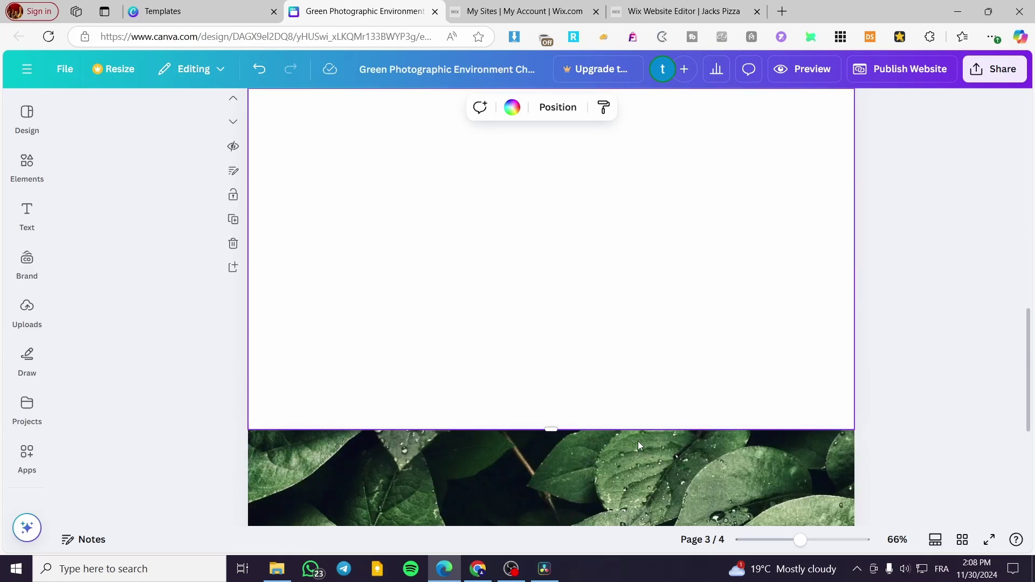
scroll(641, 361, "up", 8)
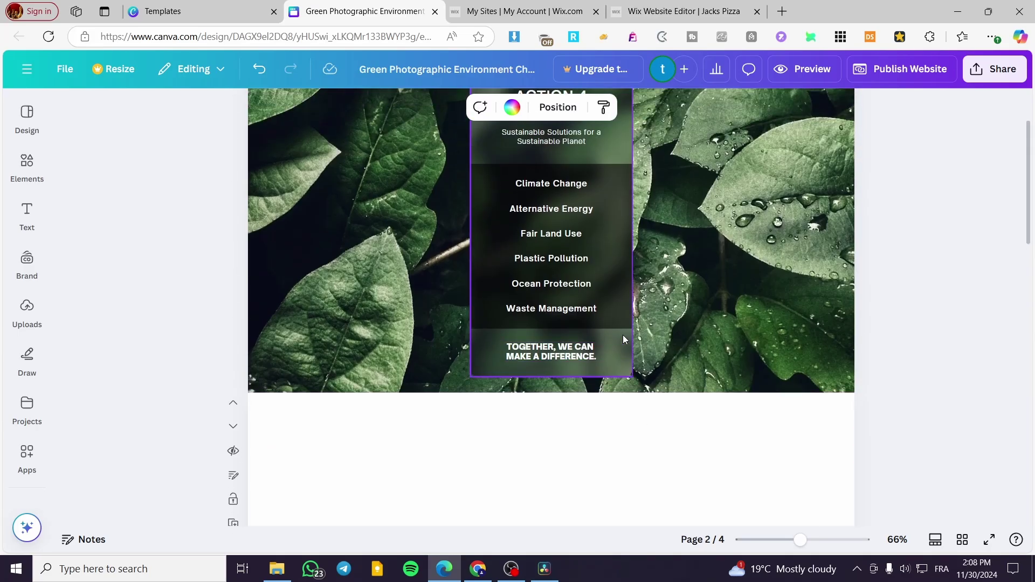
Set solid background colors from the default colors: coral red for page 2, light purple for page 3 and deep violet for page 4
scroll(596, 376, "down", 3)
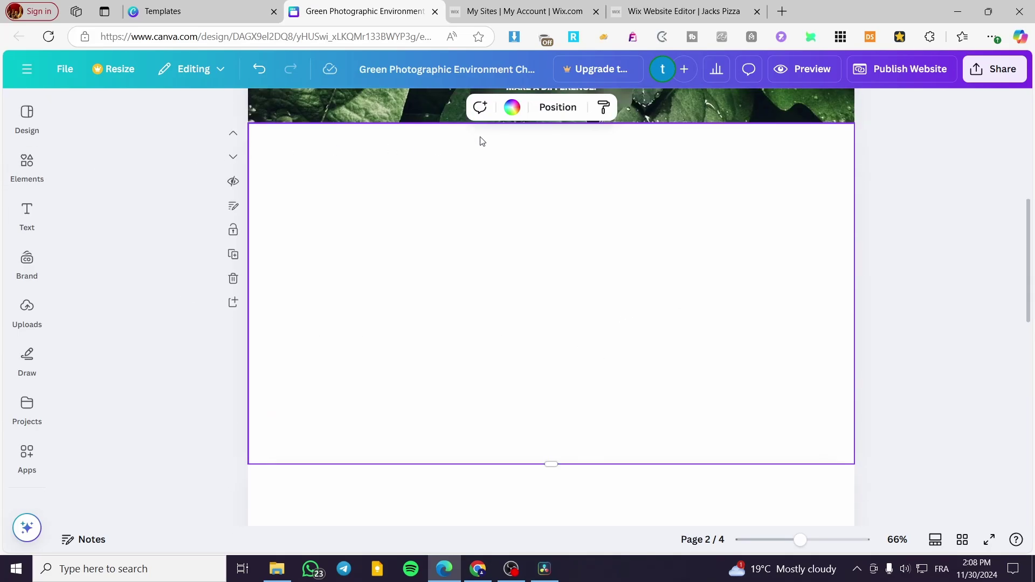
left_click(512, 107)
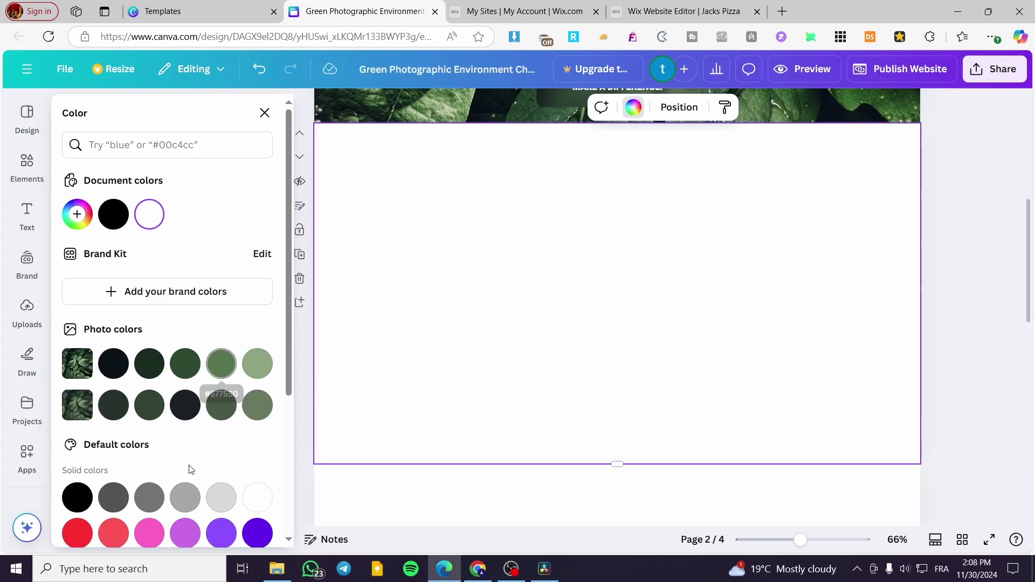
left_click(115, 532)
scroll(459, 398, "down", 4)
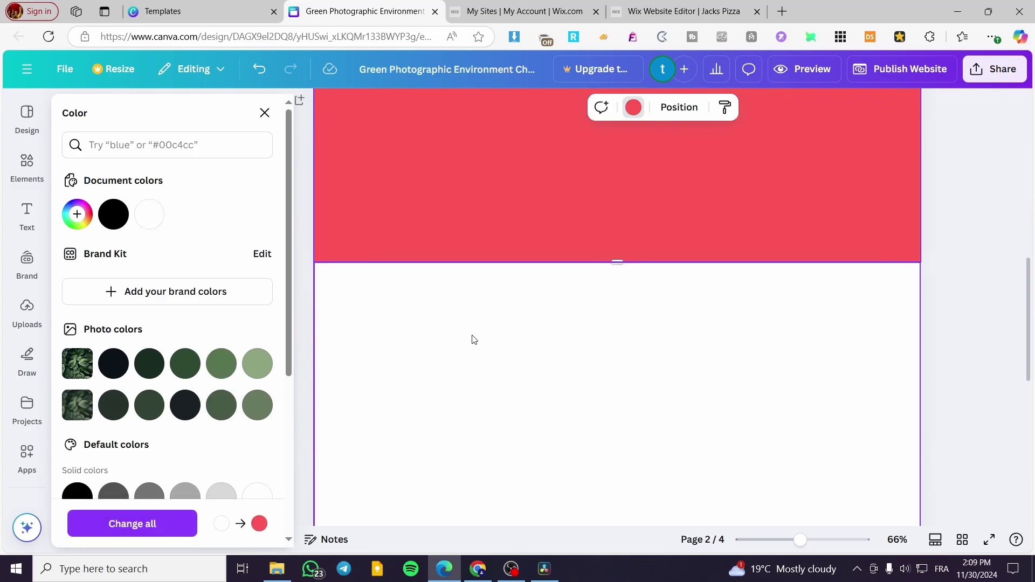
left_click(190, 532)
scroll(430, 390, "down", 4)
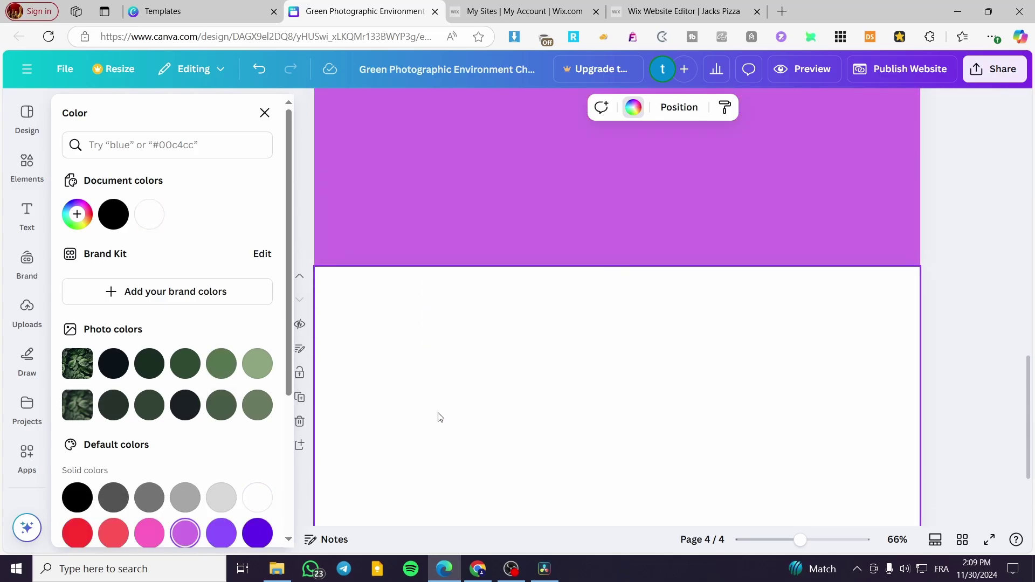
left_click(257, 532)
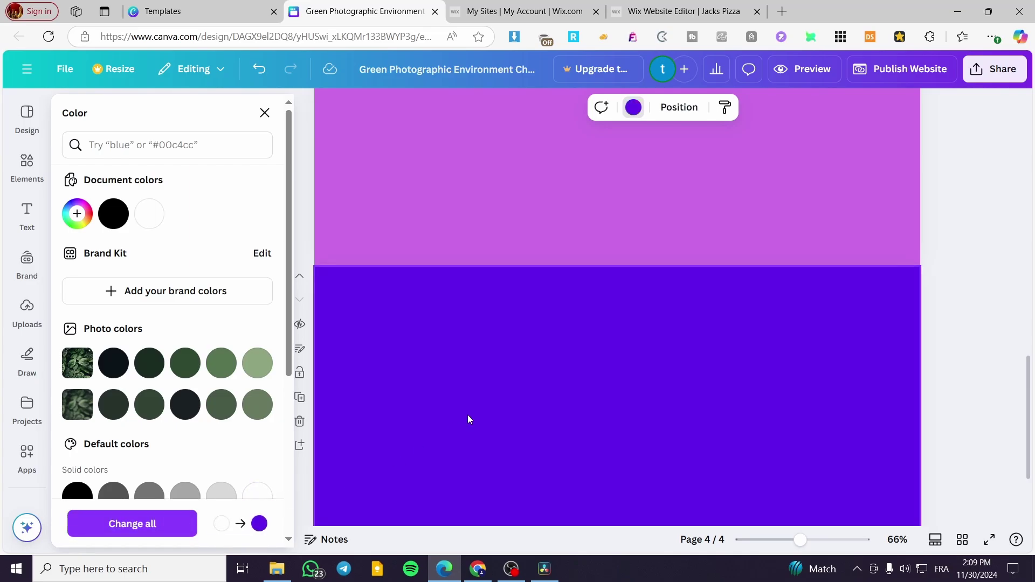
scroll(467, 415, "up", 5)
scroll(523, 397, "up", 5)
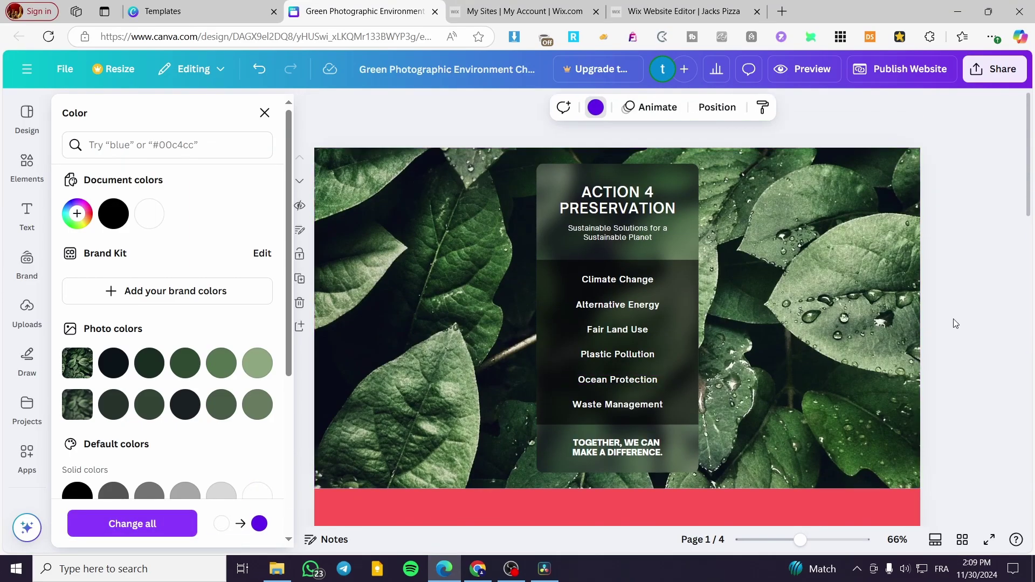
left_click(955, 324)
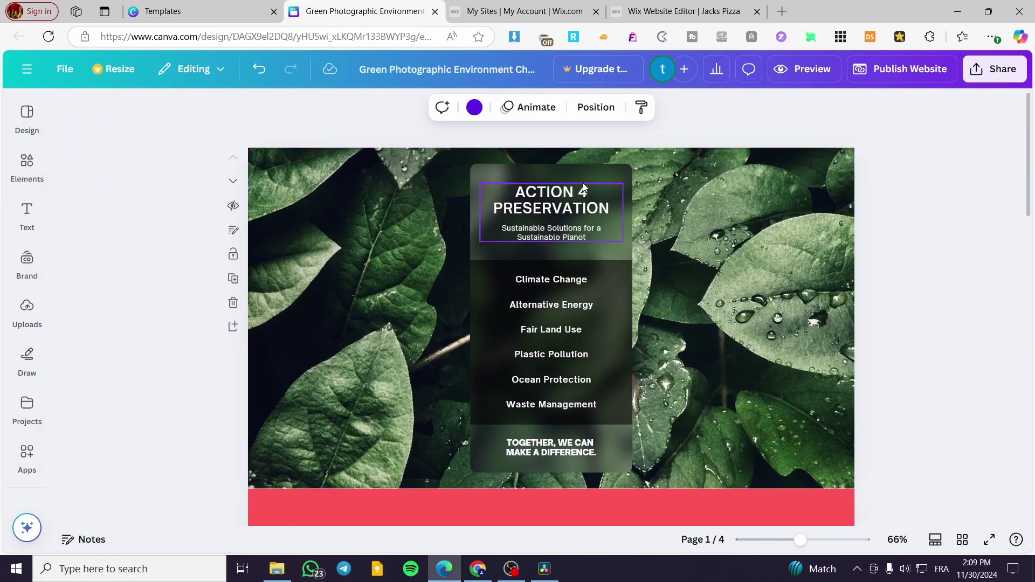
Delete the ACTION 4 PRESERVATION heading, the Climate Change and Fair Land Use texts, and the central panel with its dark overlay from page 1
left_click(580, 216)
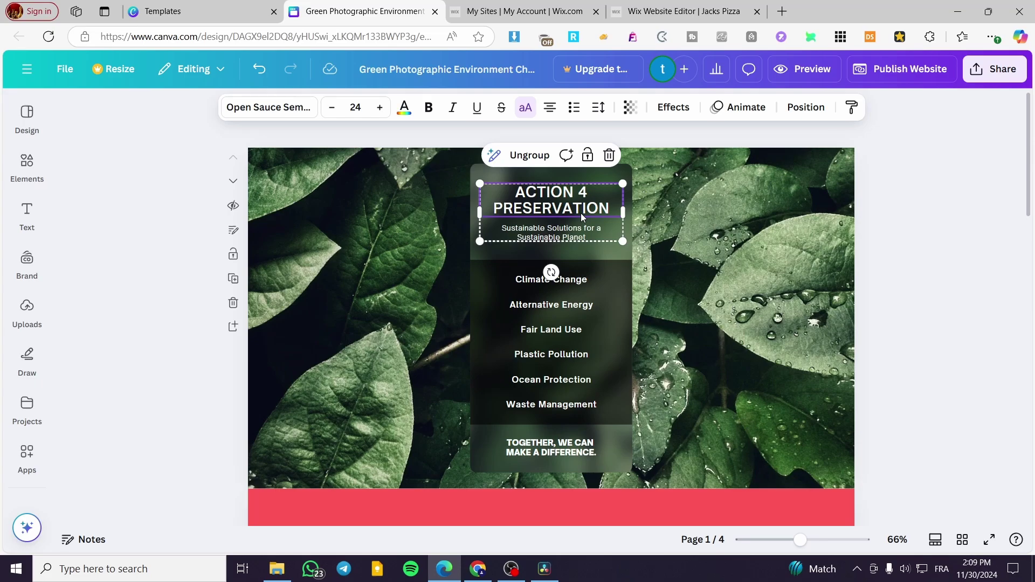
key("Delete")
key("Escape")
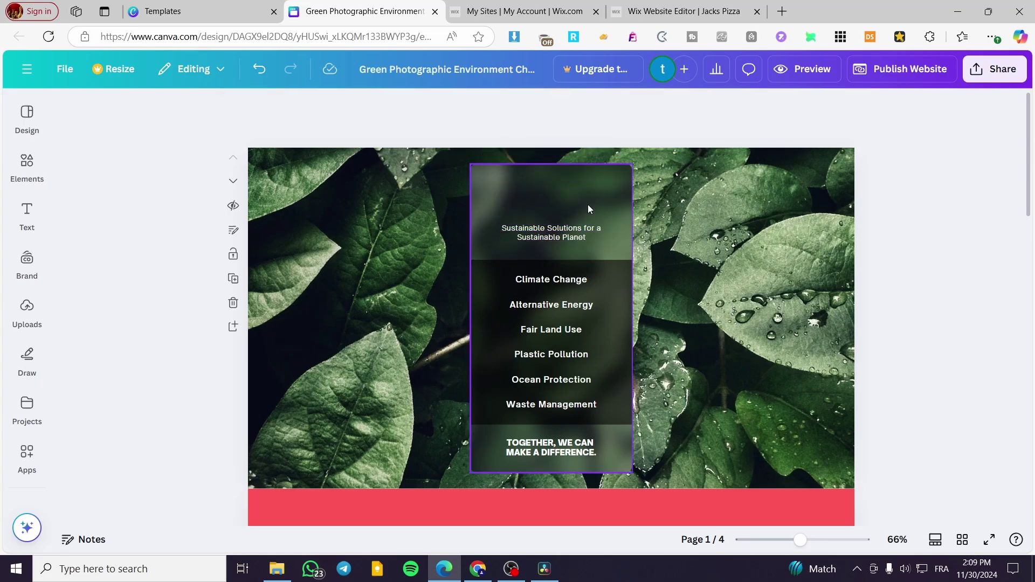
left_click(570, 221)
key("Delete")
left_click(568, 275)
key("Delete")
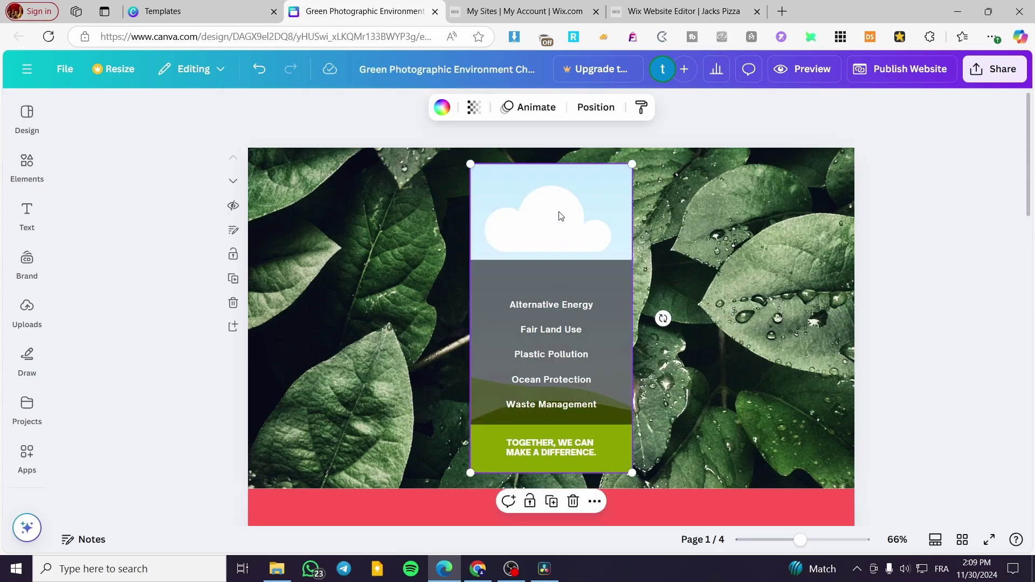
key("Delete")
left_click(492, 326)
key("Delete")
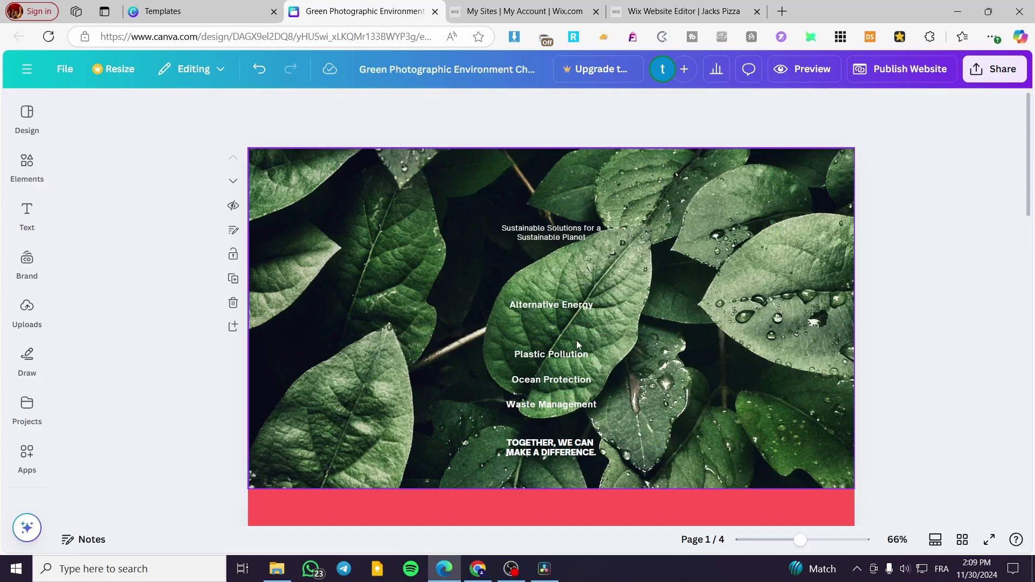
Move Alternative Energy down to just above Plastic Pollution, and place the Sustainable Solutions subtitle directly above it
left_click_drag(555, 305, 555, 330)
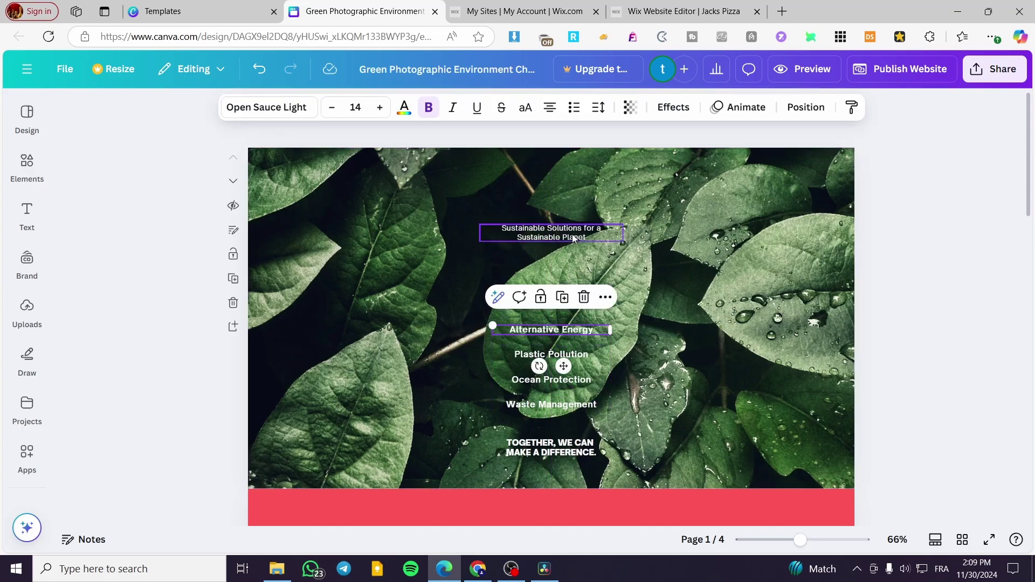
left_click(573, 237)
key("Delete")
key("ctrl+z")
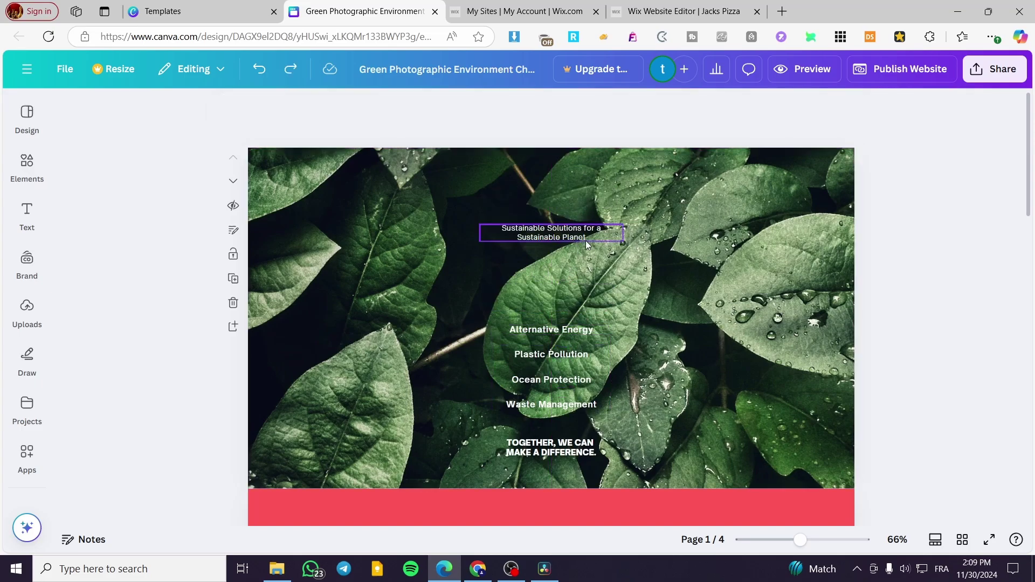
left_click_drag(585, 240, 590, 305)
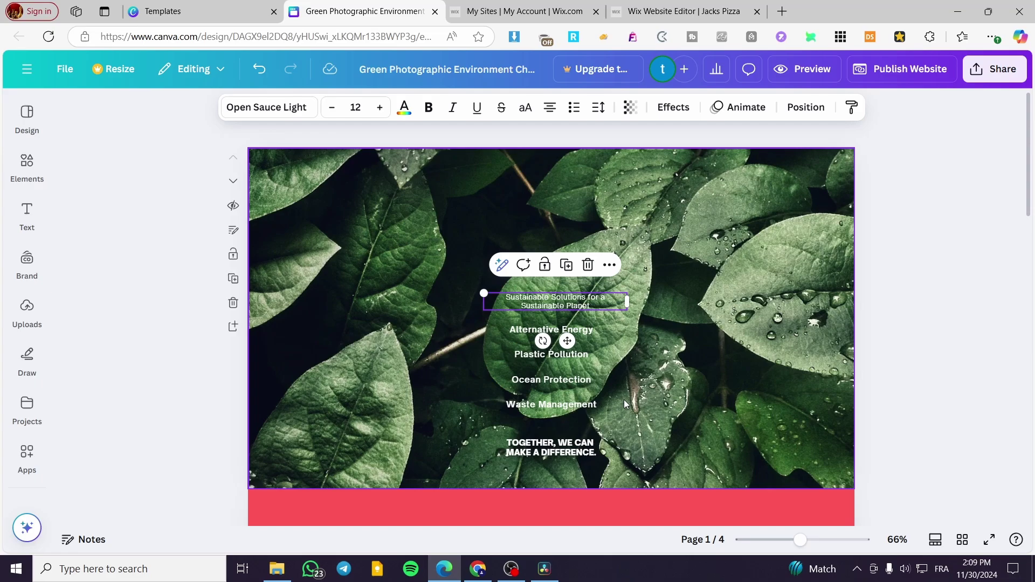
Look over the upper pages and open the notes of page 1 with its Home page title
left_click(537, 199)
scroll(399, 171, "down", 7)
scroll(399, 177, "up", 4)
scroll(428, 196, "down", 2)
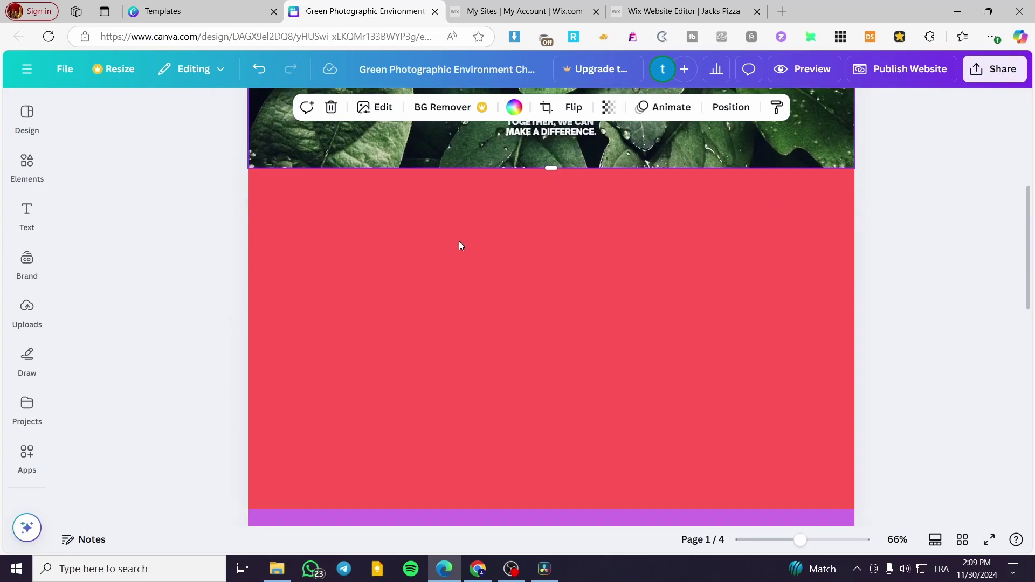
left_click(460, 246)
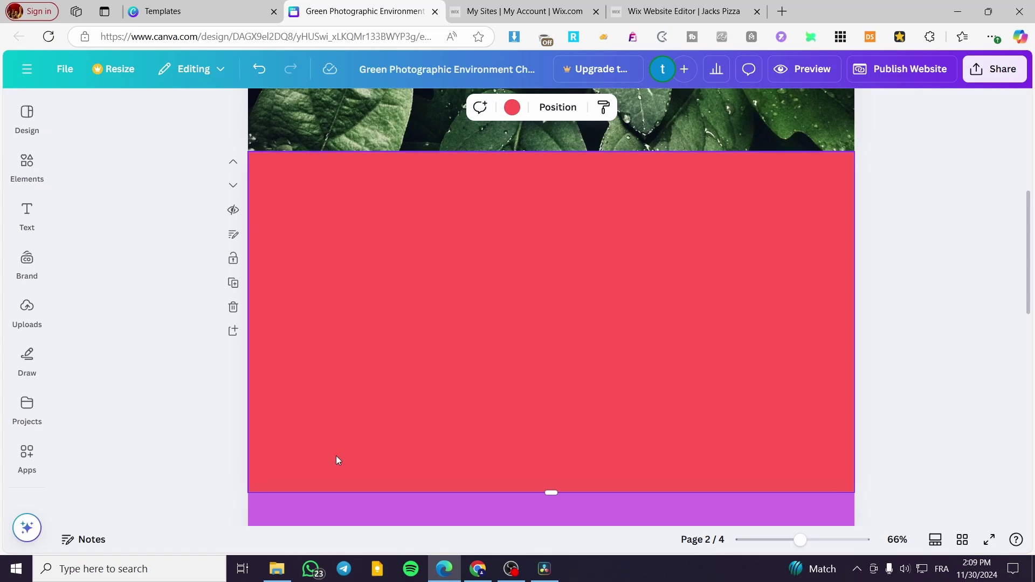
scroll(550, 307, "up", 5)
left_click(81, 539)
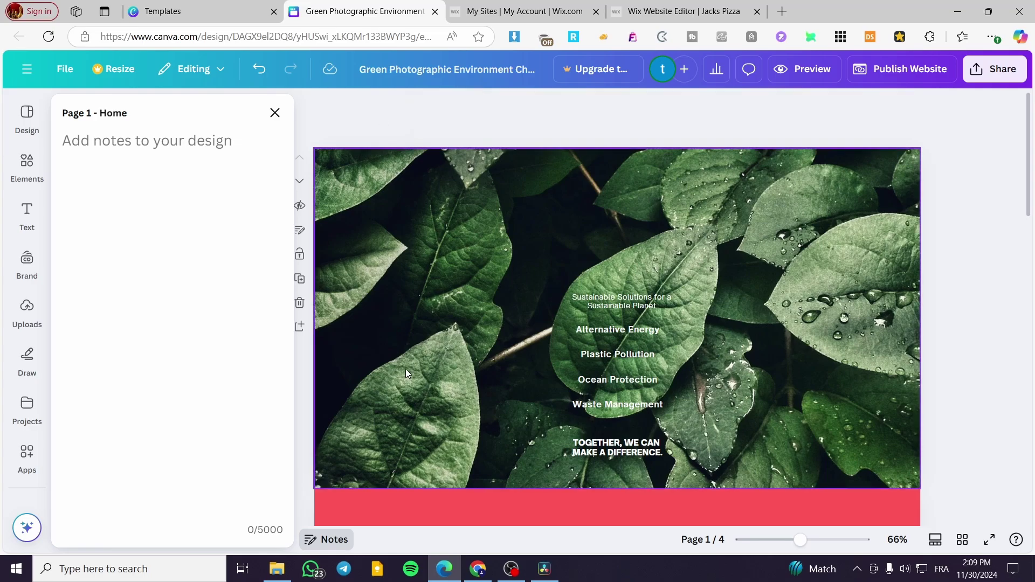
Enter page titles in the notes, naming page 2 Shop and page 3 About Us
scroll(454, 386, "down", 5)
left_click(346, 283)
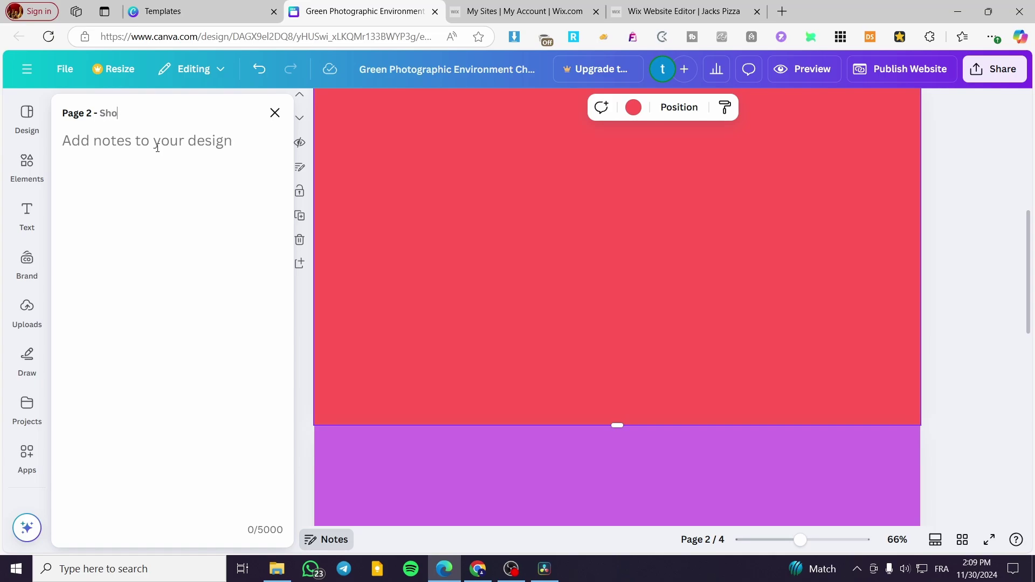
left_click(274, 113)
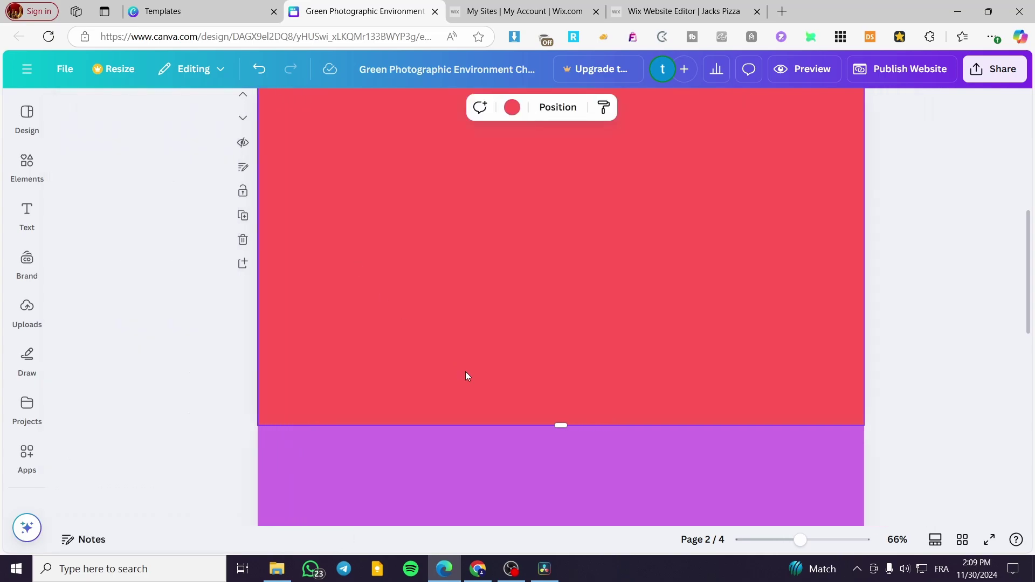
scroll(448, 344, "down", 3)
left_click(93, 545)
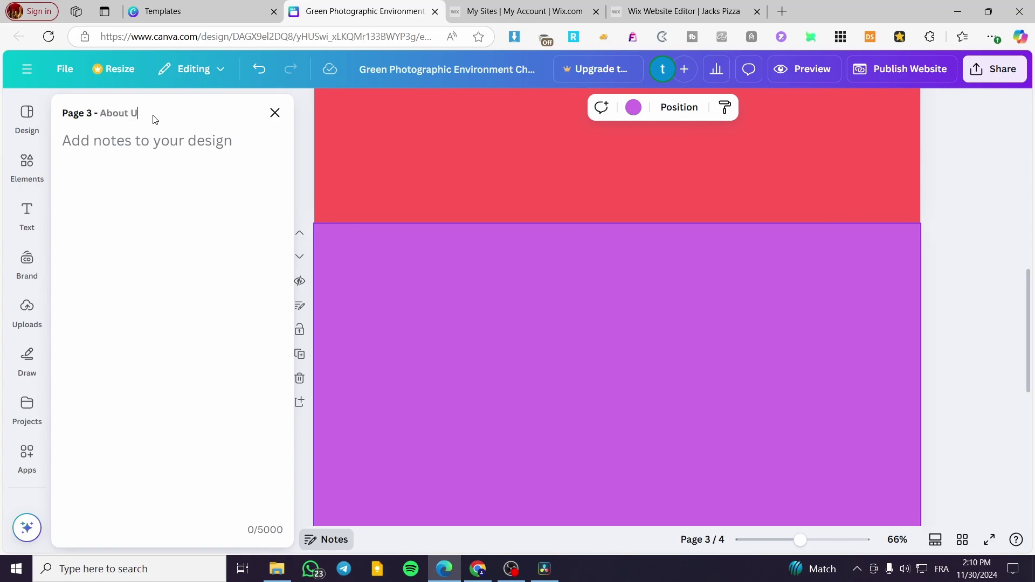
left_click(275, 112)
Give the deep violet page 4 a page title in its notes
scroll(460, 267, "down", 5)
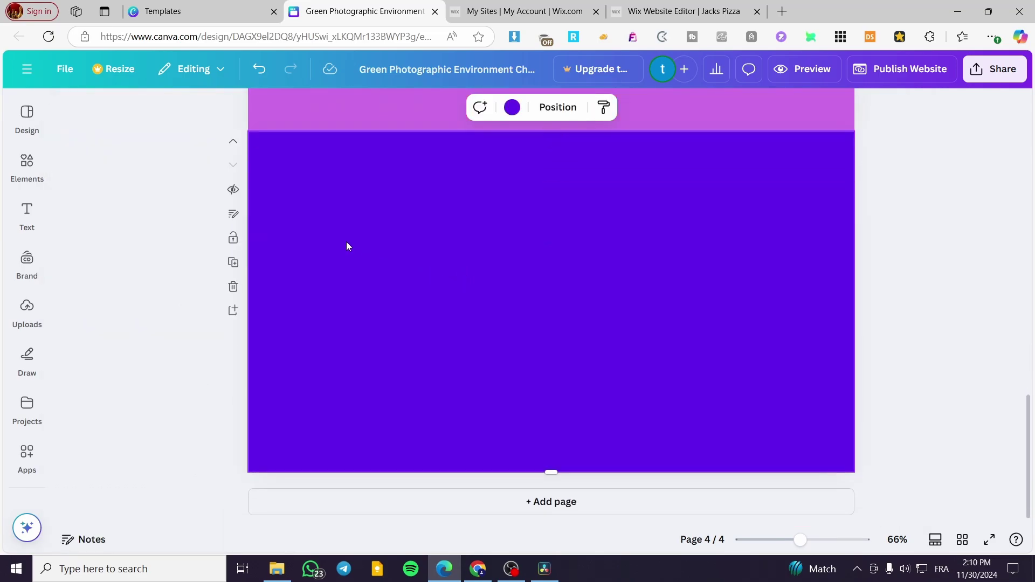
left_click(82, 544)
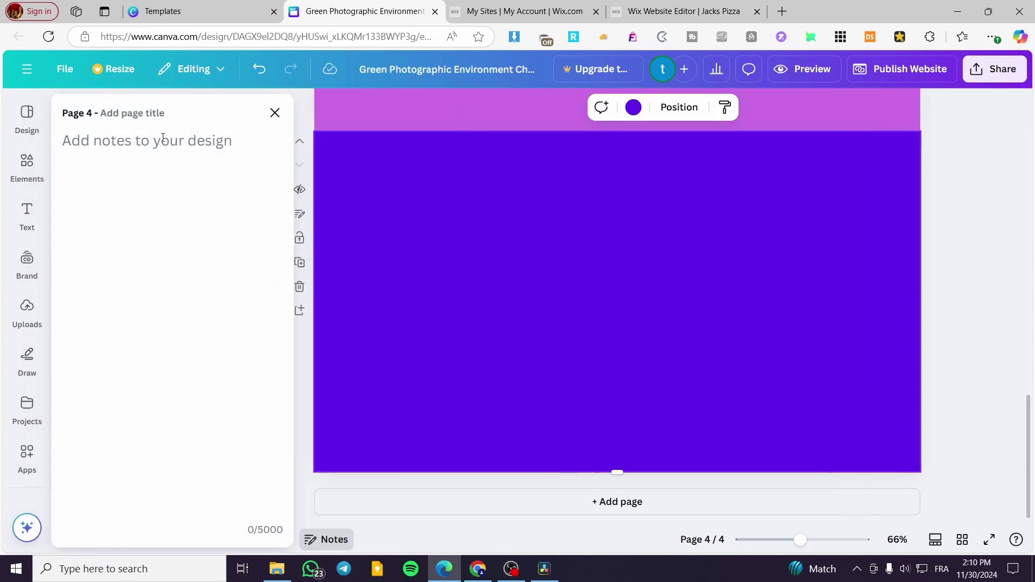
left_click(161, 113)
left_click(275, 113)
scroll(567, 459, "up", 12)
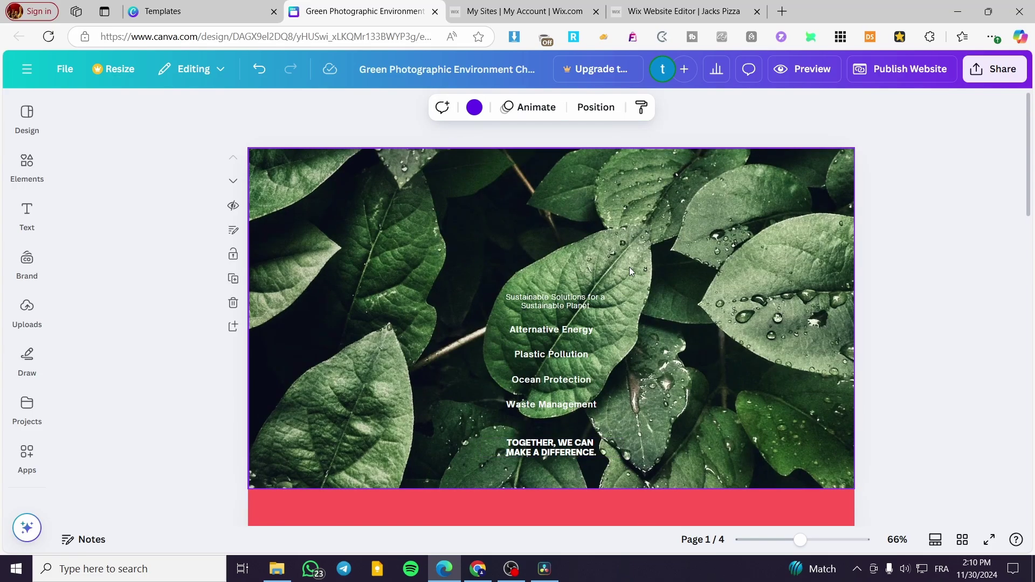
left_click(370, 222)
left_click(35, 200)
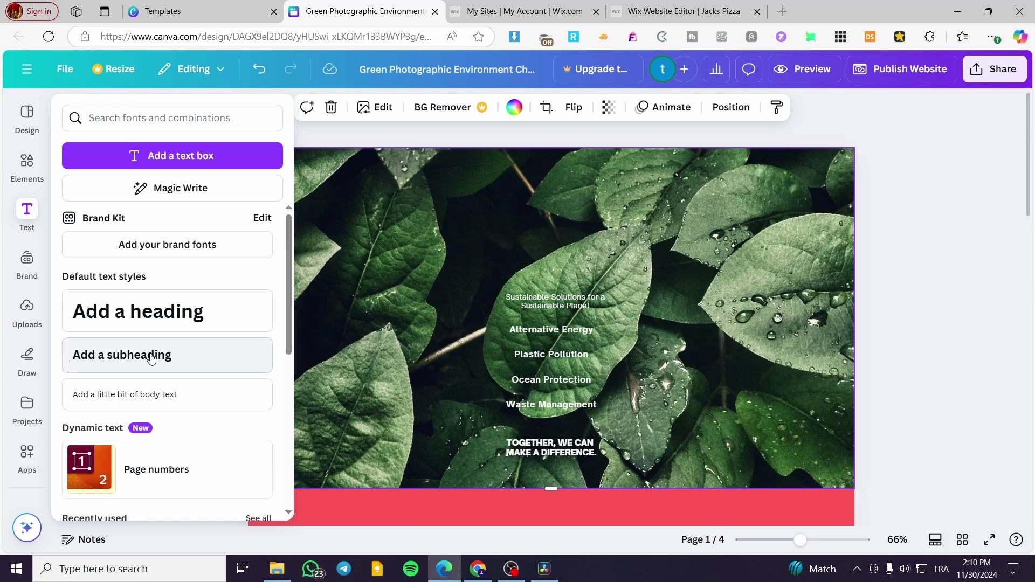
left_click(151, 355)
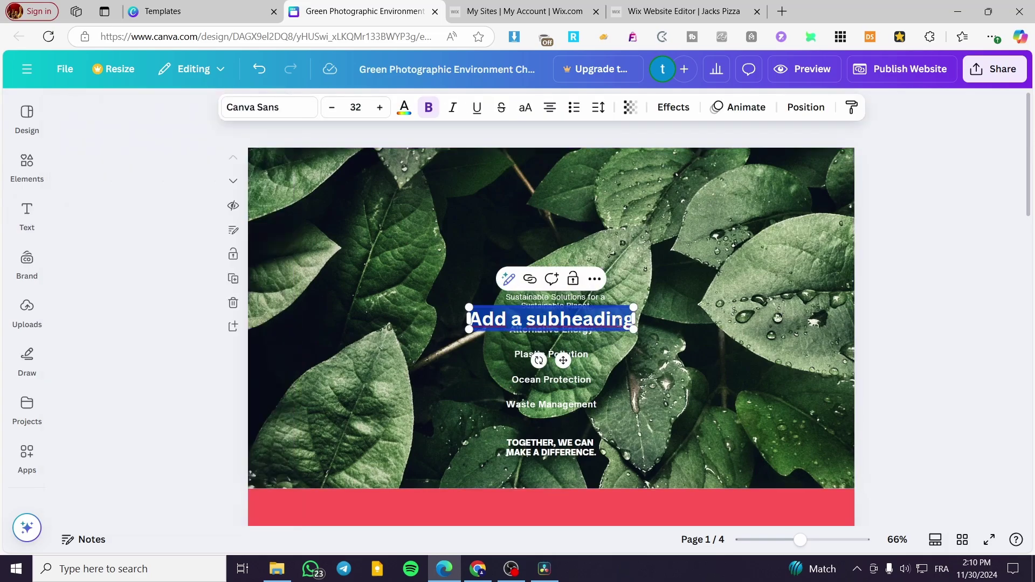
key("Delete")
Search the elements for navigation and navigation bar, and look through the graphics for a usable menu bar
left_click(27, 216)
left_click(28, 161)
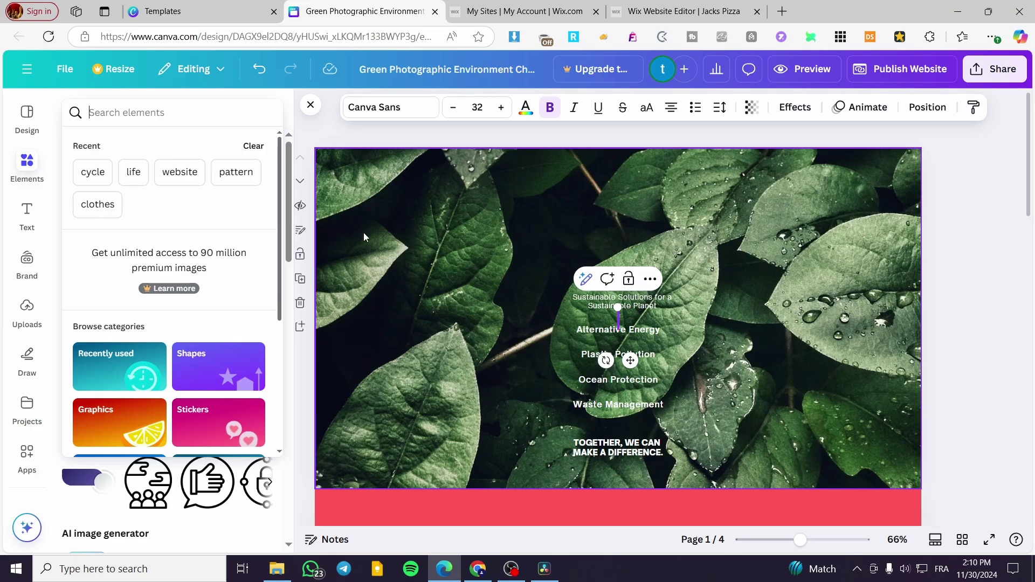
type("navi")
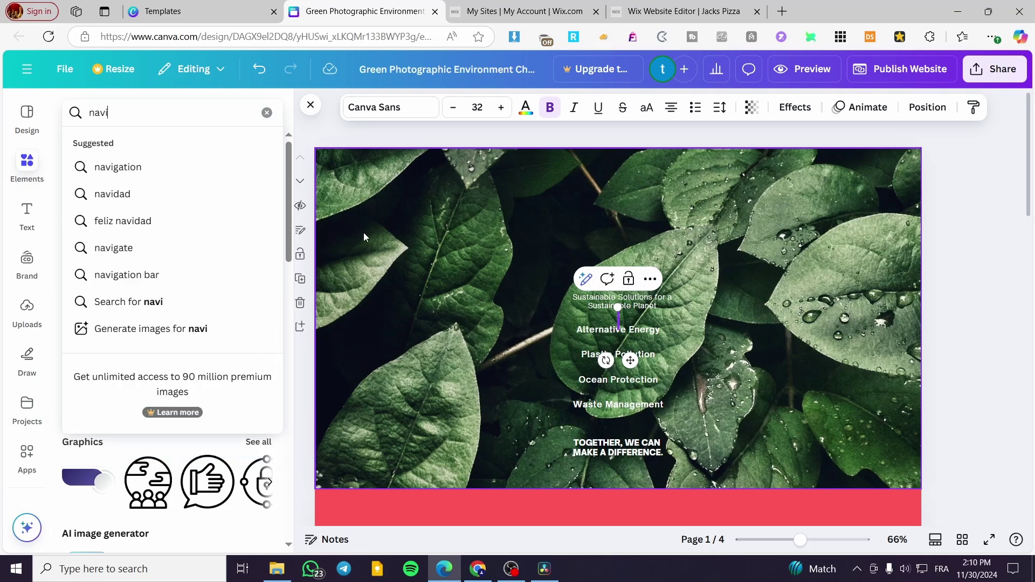
type("gation")
key("Return")
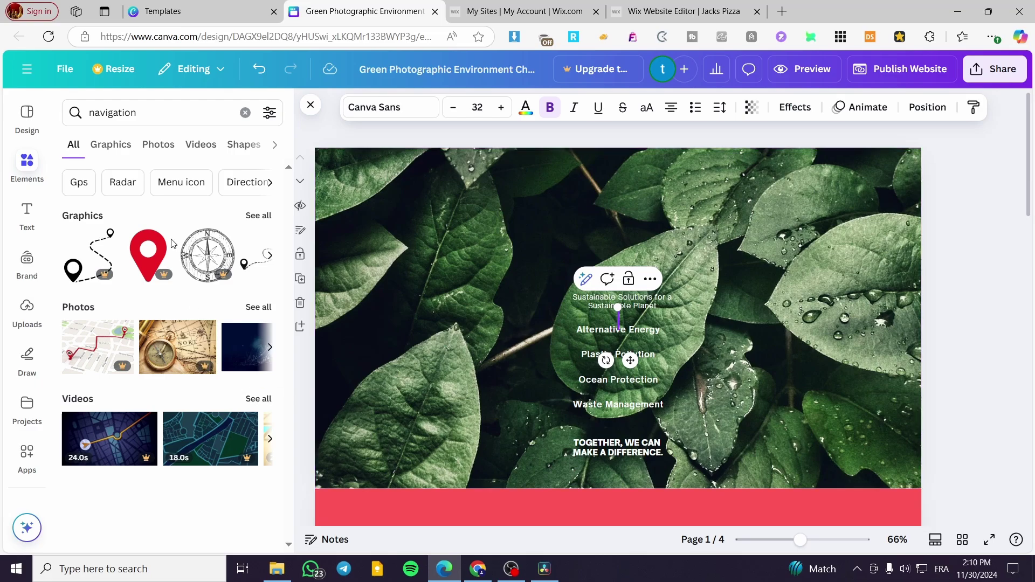
left_click(169, 115)
type("bar")
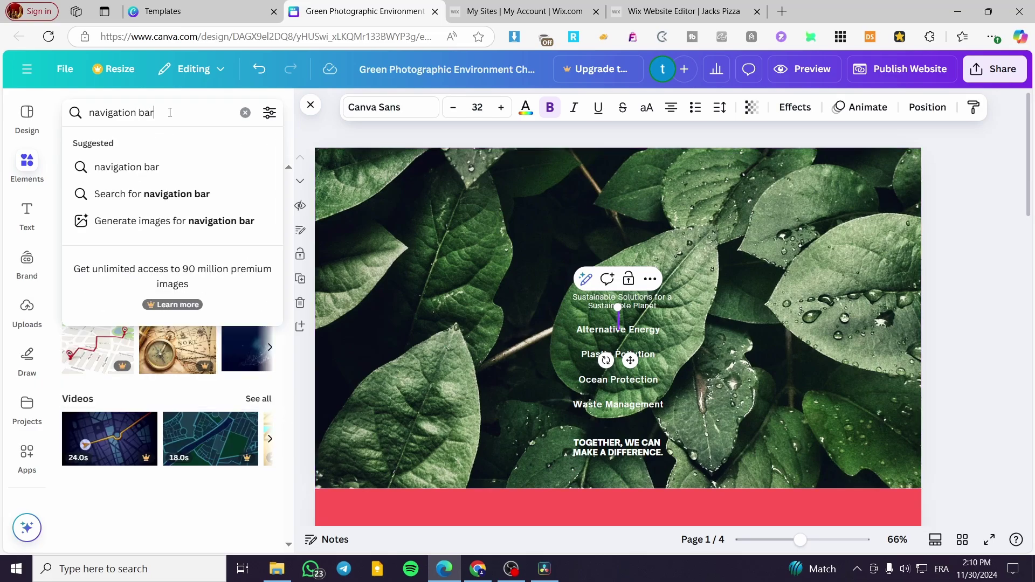
key("Return")
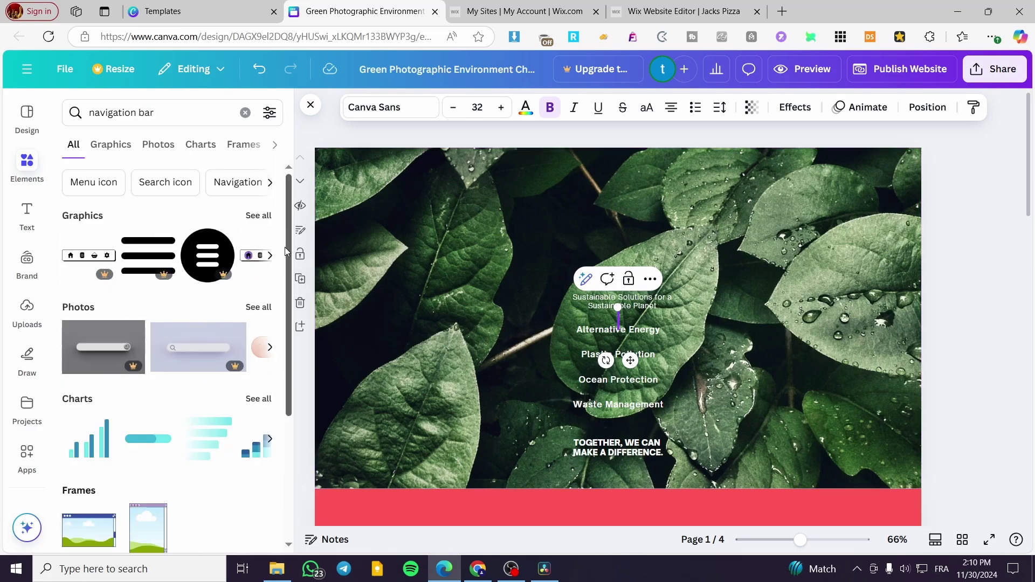
left_click(259, 216)
scroll(234, 426, "down", 1)
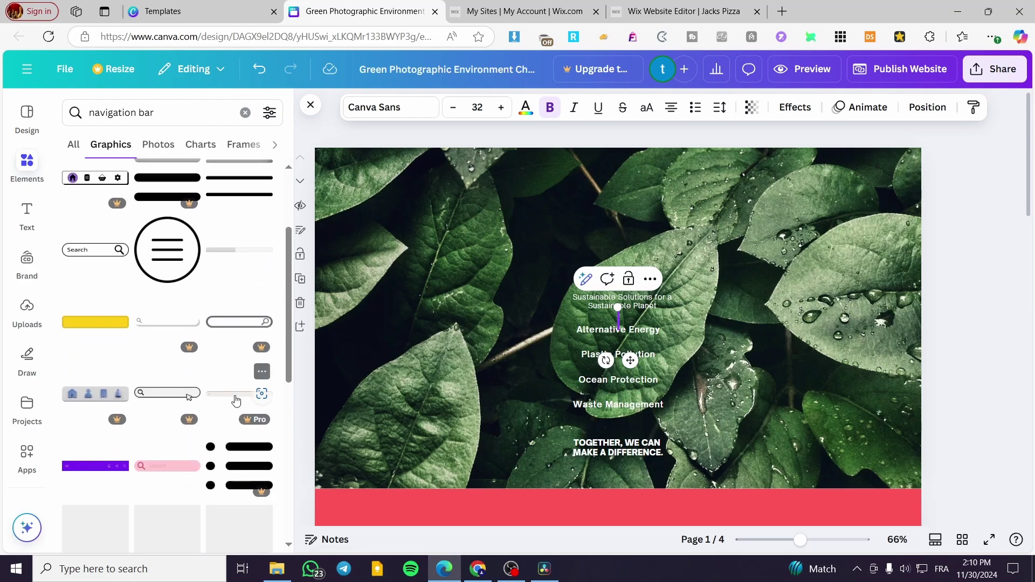
left_click(245, 112)
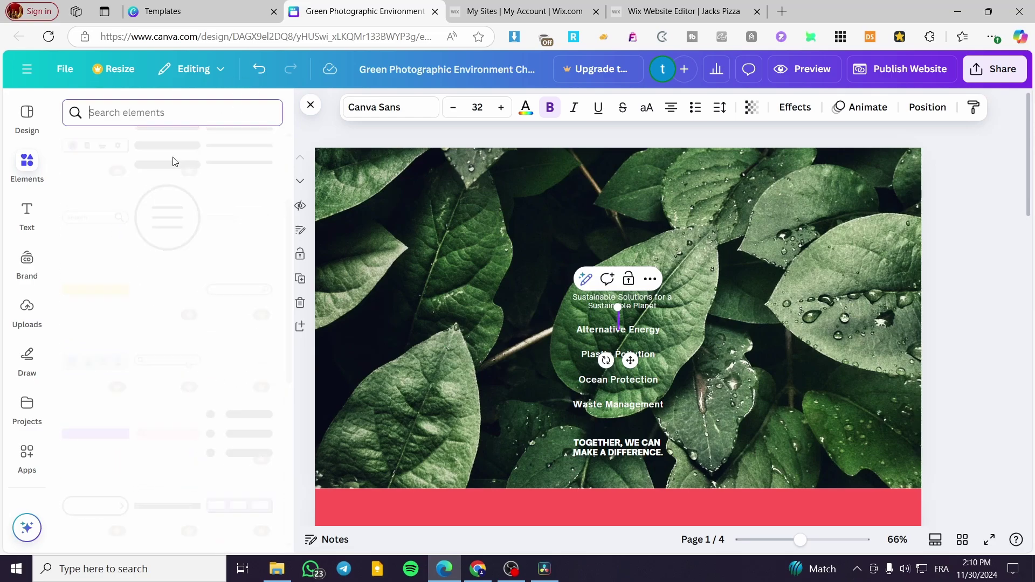
Add a subheading text box to page 1 and move it to the upper left area of the leaf background
left_click(27, 214)
left_click(152, 350)
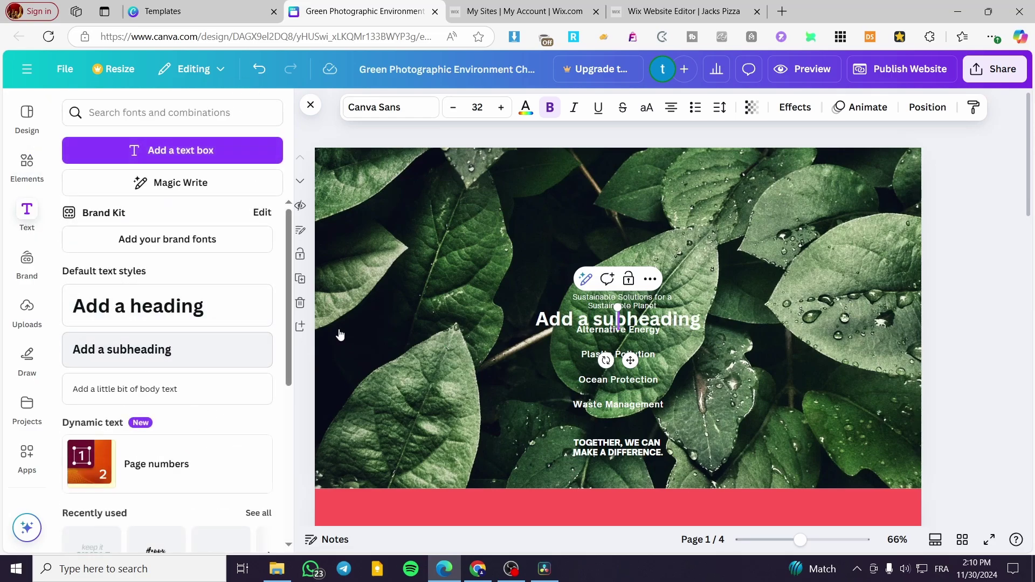
left_click_drag(632, 361, 492, 248)
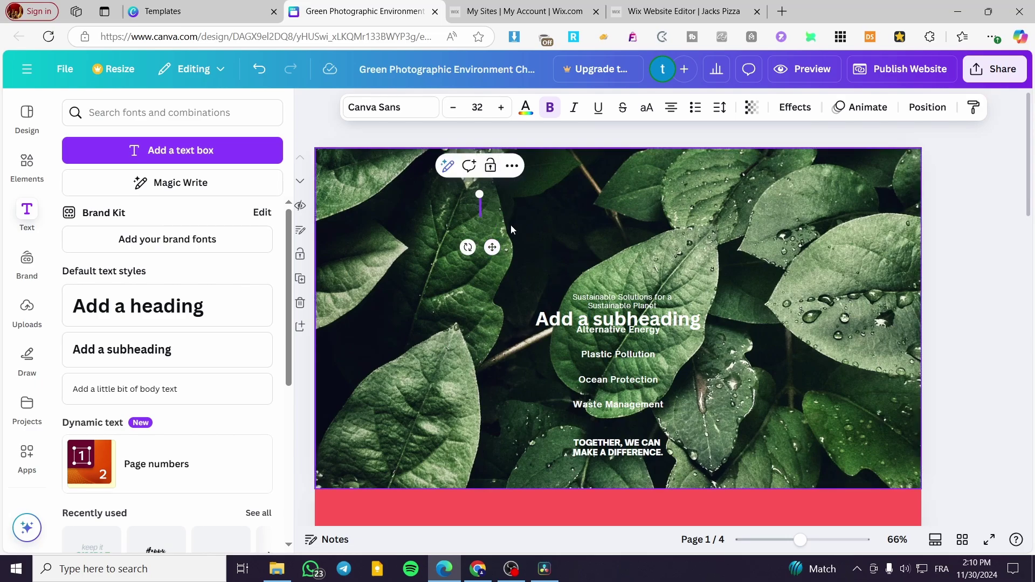
left_click(474, 206)
left_click_drag(603, 313, 422, 164)
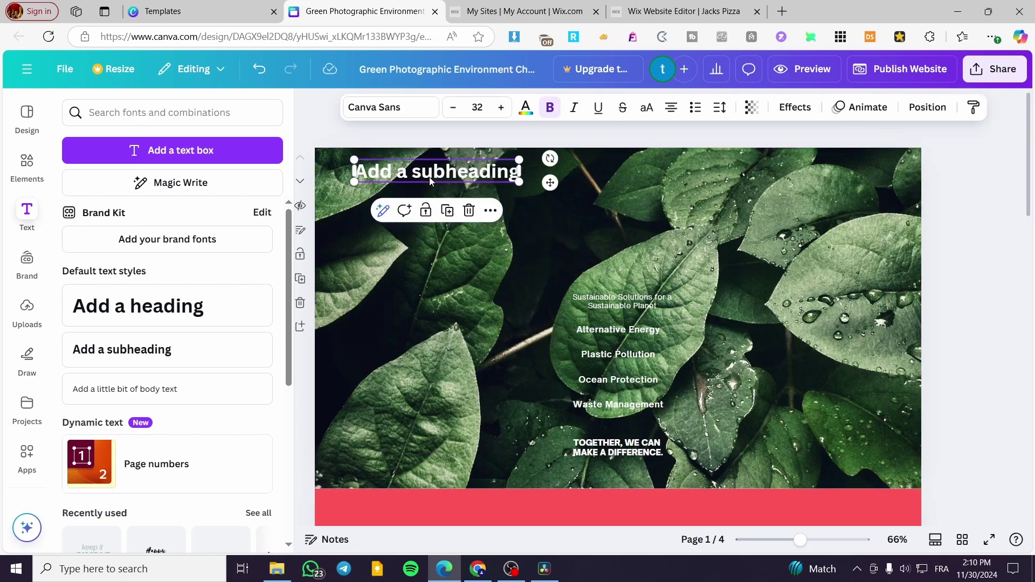
Change the subheading text to Home and set its font size to 17
double_click(447, 178)
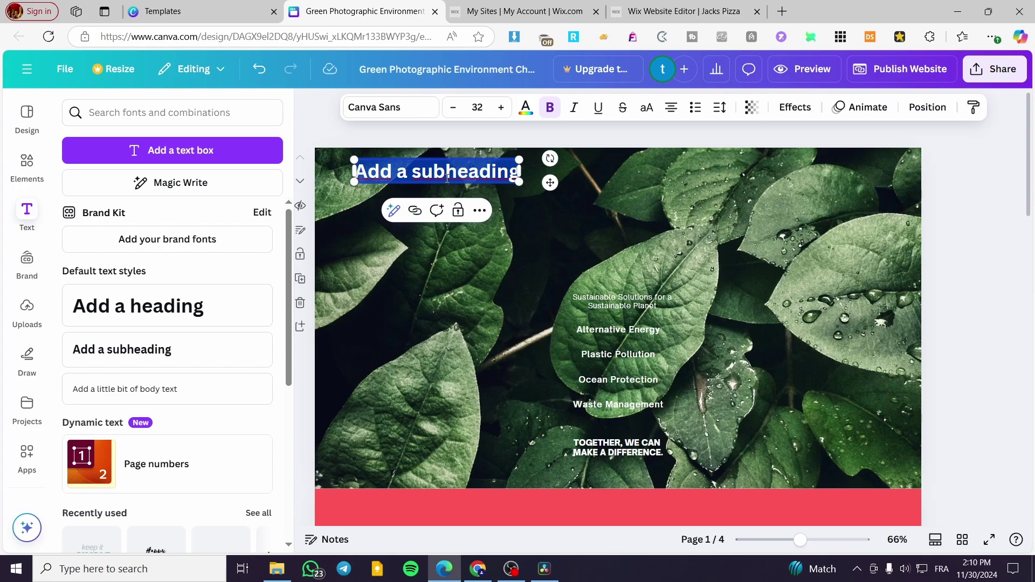
type("Home")
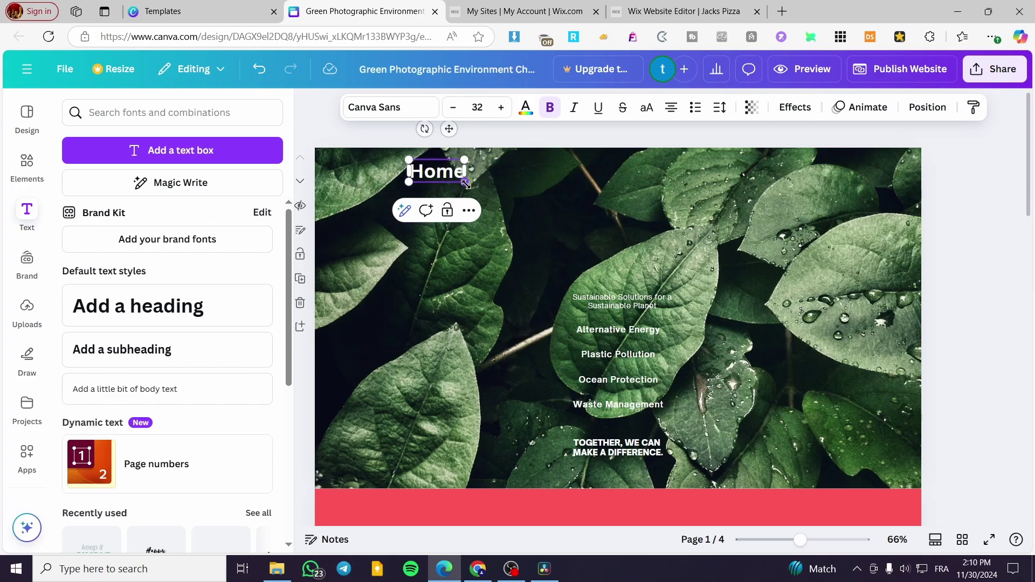
left_click_drag(466, 183, 443, 170)
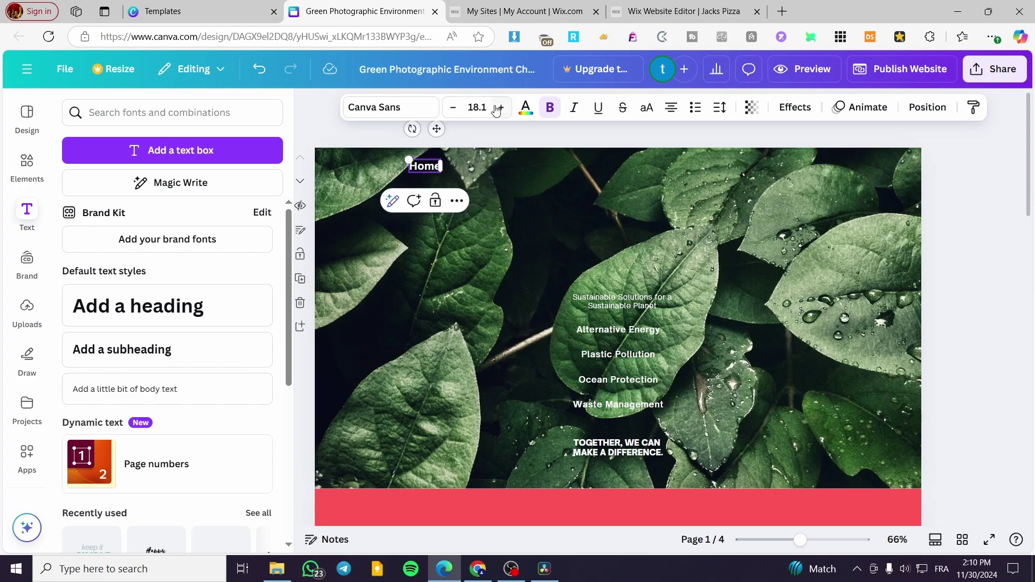
left_click(482, 107)
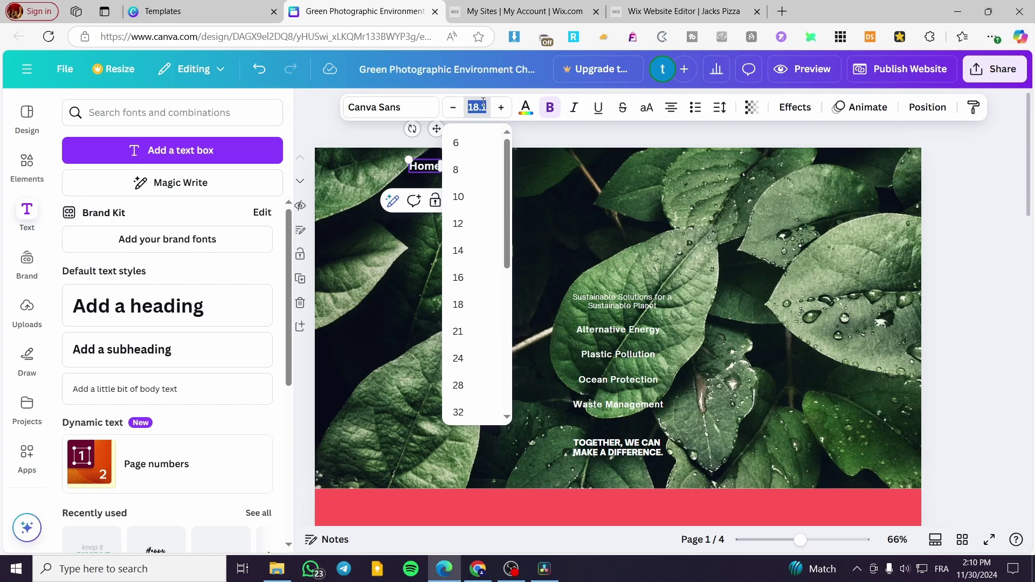
type("17")
key("Return")
Reposition the Home text near the page's upper edge and make three copies beside it in an evenly spaced row
left_click(482, 161)
left_click(425, 166)
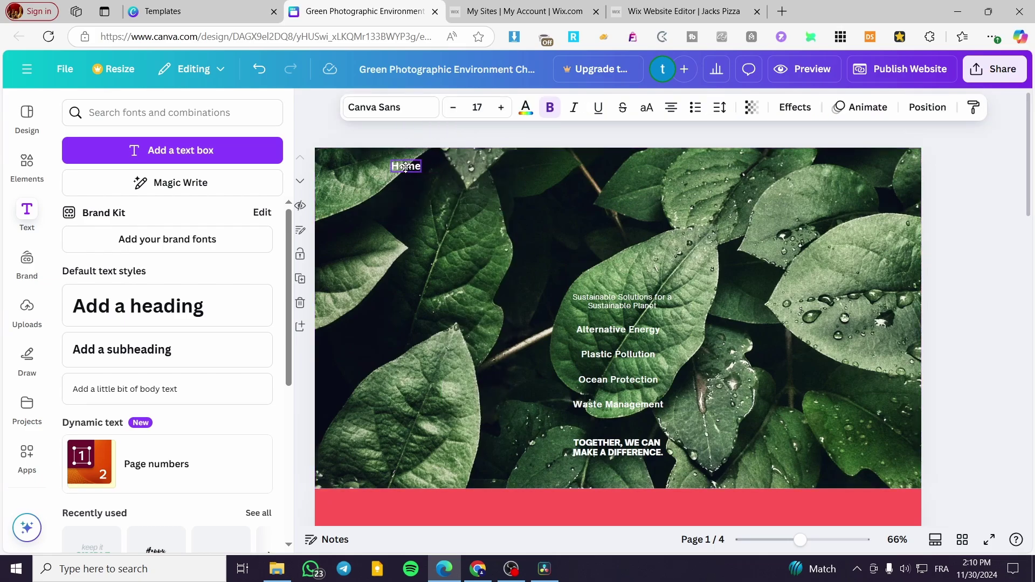
mouse_move(425, 166)
left_mouse_down()
mouse_move(392, 174)
mouse_move(603, 184)
mouse_move(416, 174)
left_mouse_up()
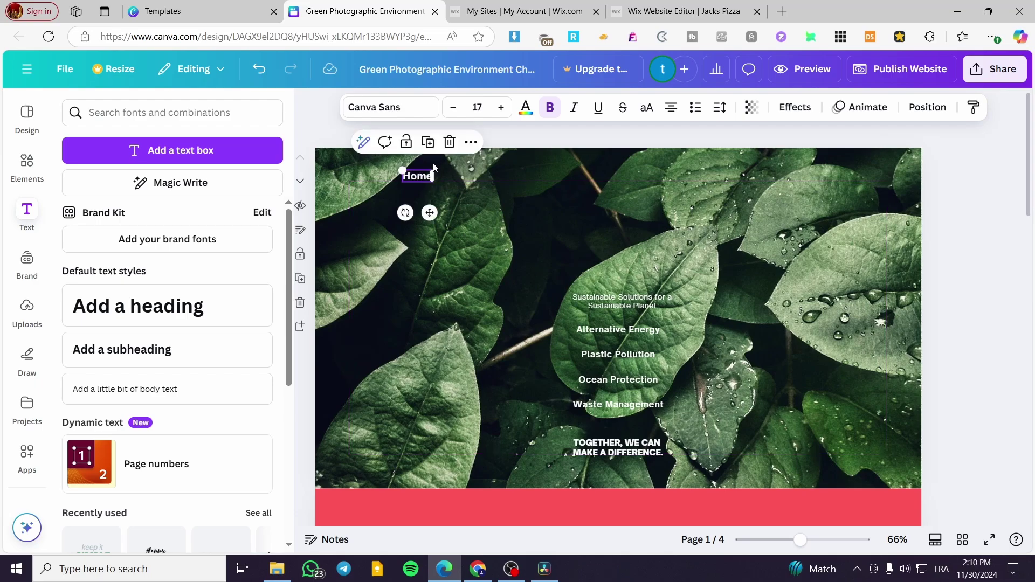
left_click_drag(427, 212, 570, 212)
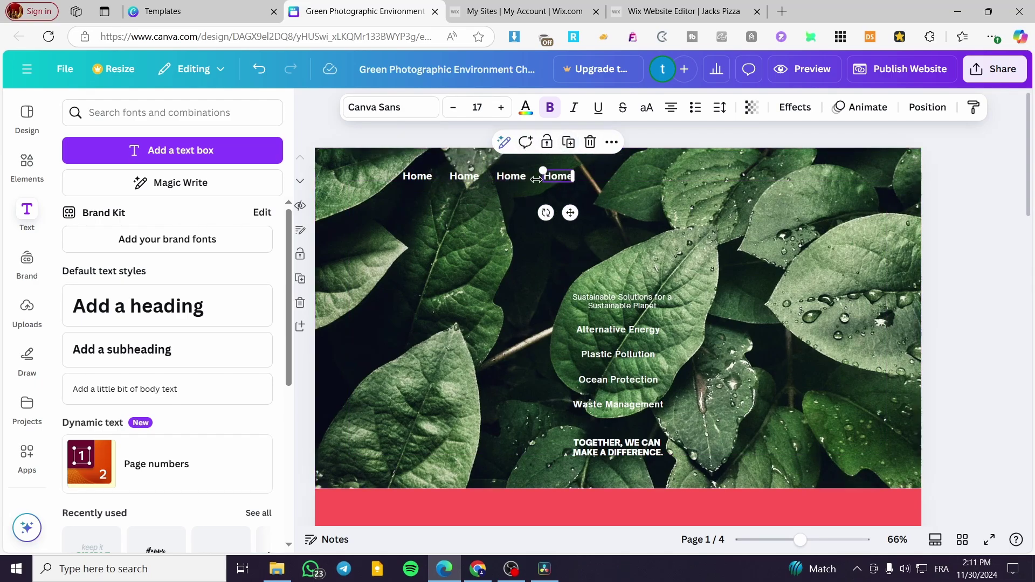
Change the three copied Home texts in the menu row to Shop, About US and Contact Us
double_click(467, 176)
type("Shop")
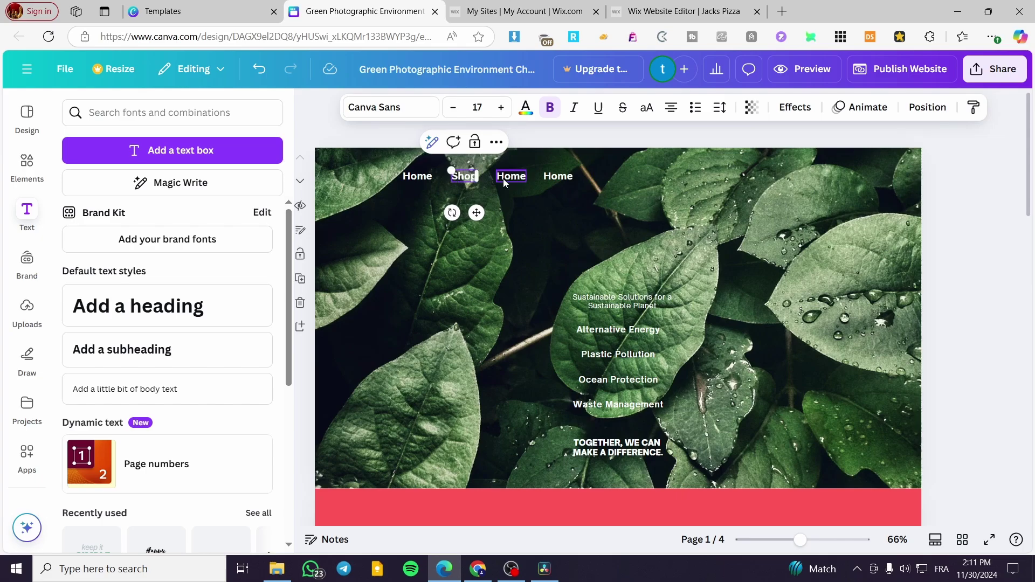
double_click(507, 178)
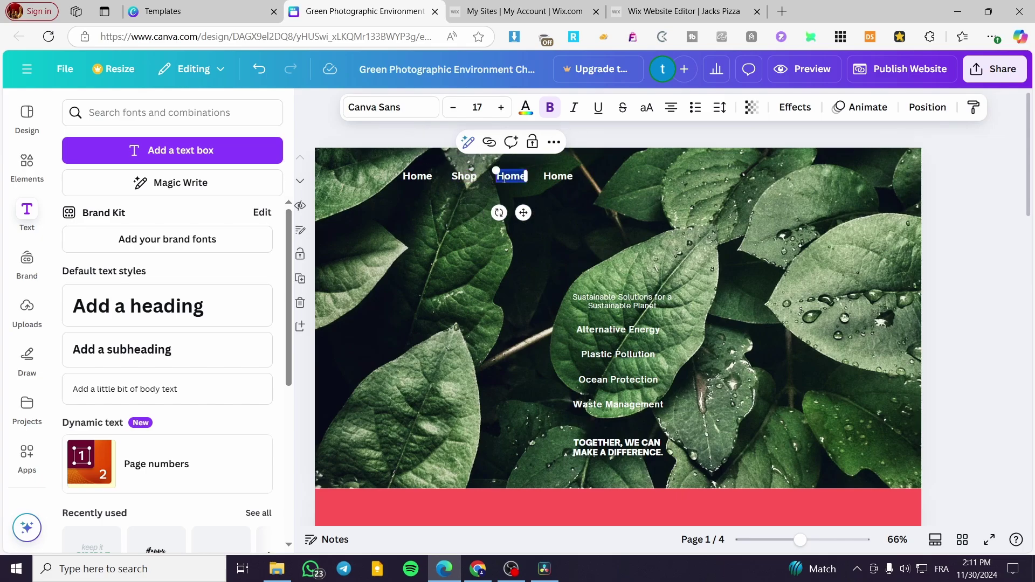
type("About u")
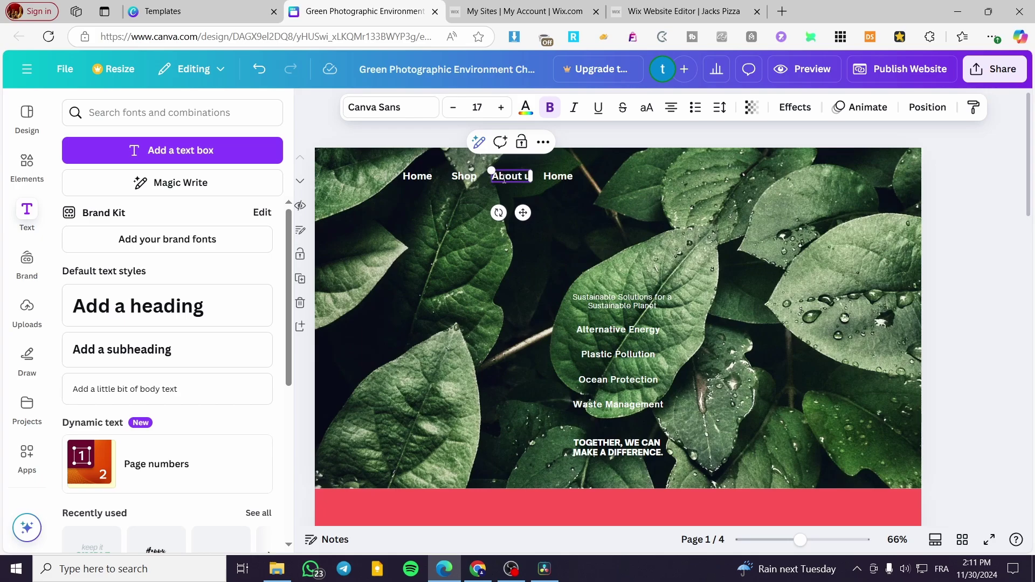
double_click(558, 176)
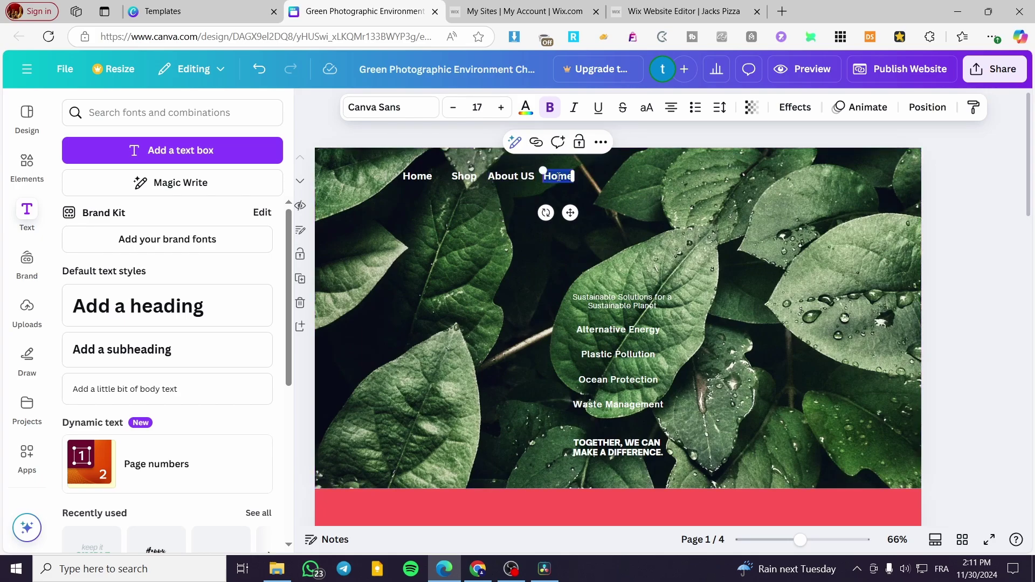
type("Contact Us")
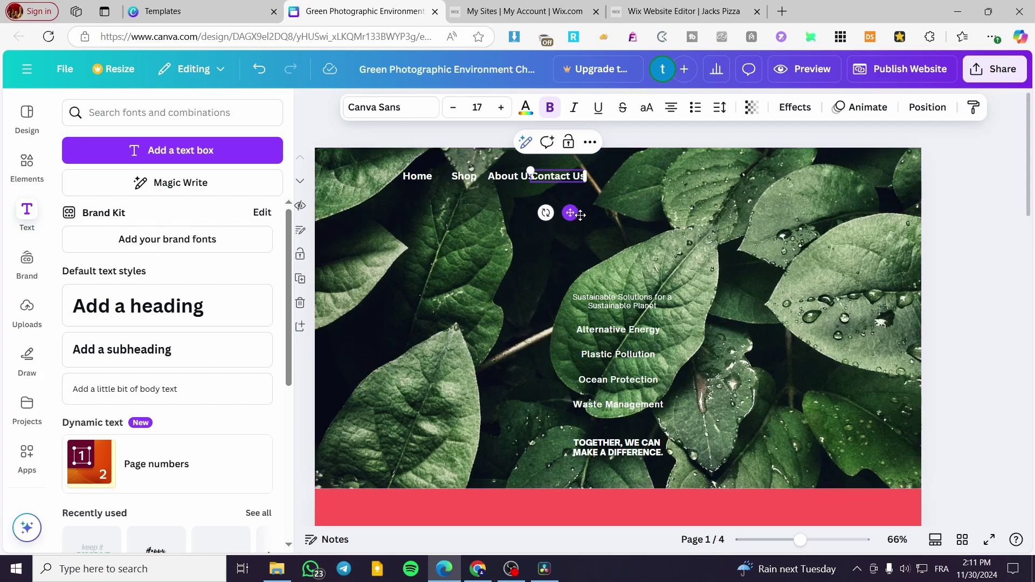
Even out the menu row's spacing by shifting Contact Us away from About US and Home closer to Shop
left_click_drag(570, 213, 590, 216)
left_click(514, 243)
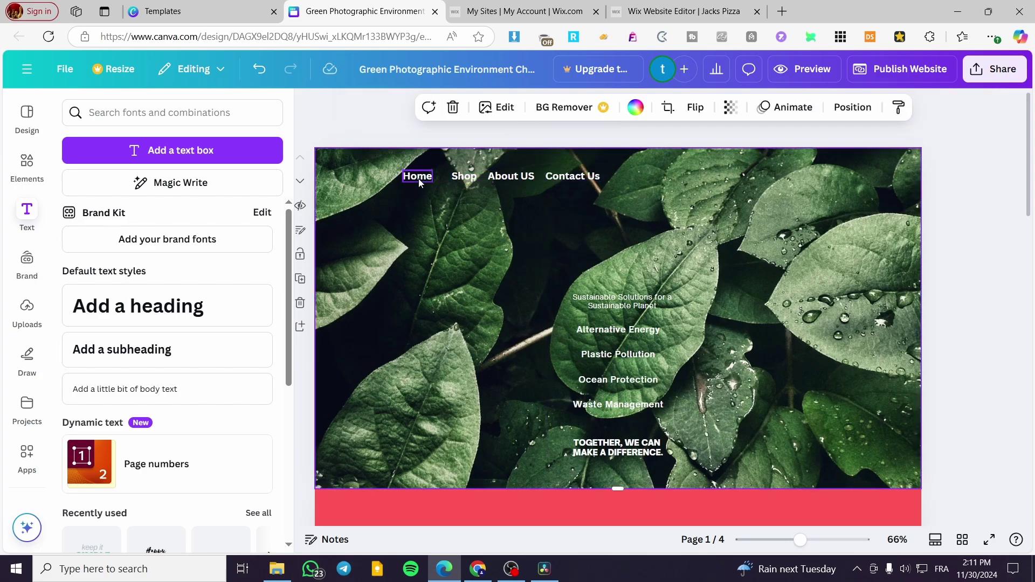
left_click_drag(419, 179, 425, 179)
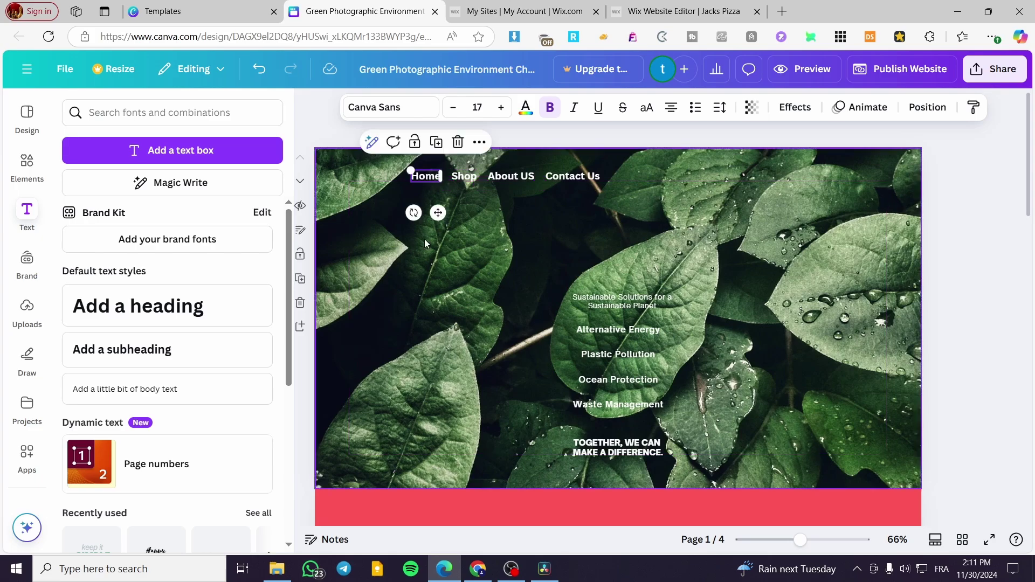
left_click(424, 238)
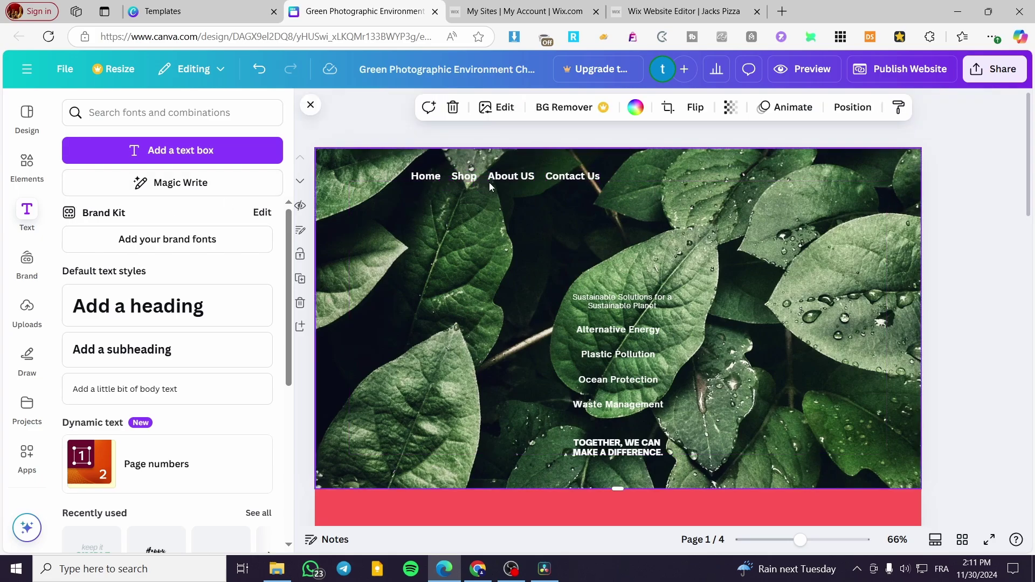
Group the Home, Shop, About US and Contact Us texts into one menu
left_click(580, 179)
left_click(517, 179, "shift")
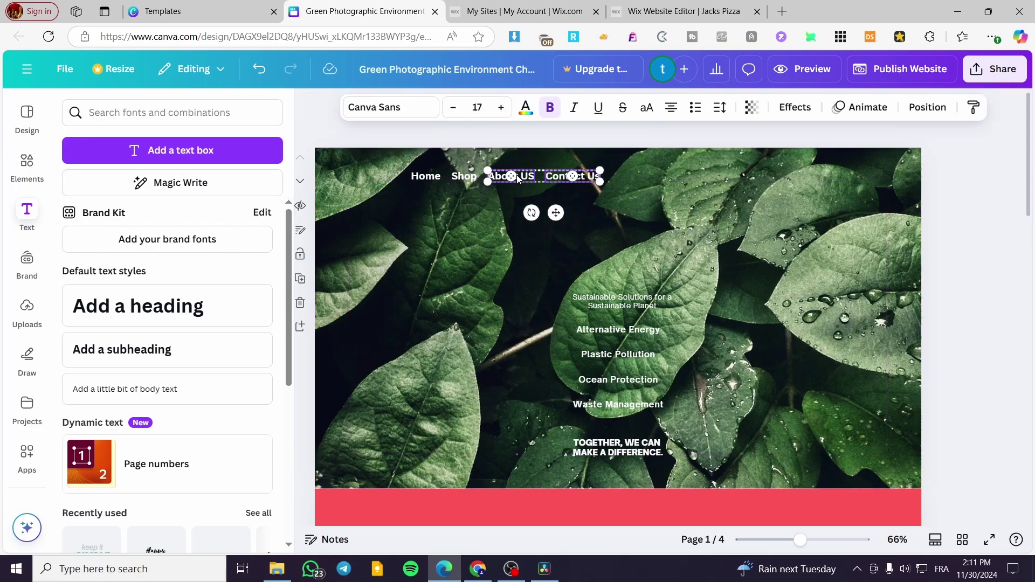
left_click(456, 178, "shift")
left_click(428, 176, "shift")
left_click(470, 142)
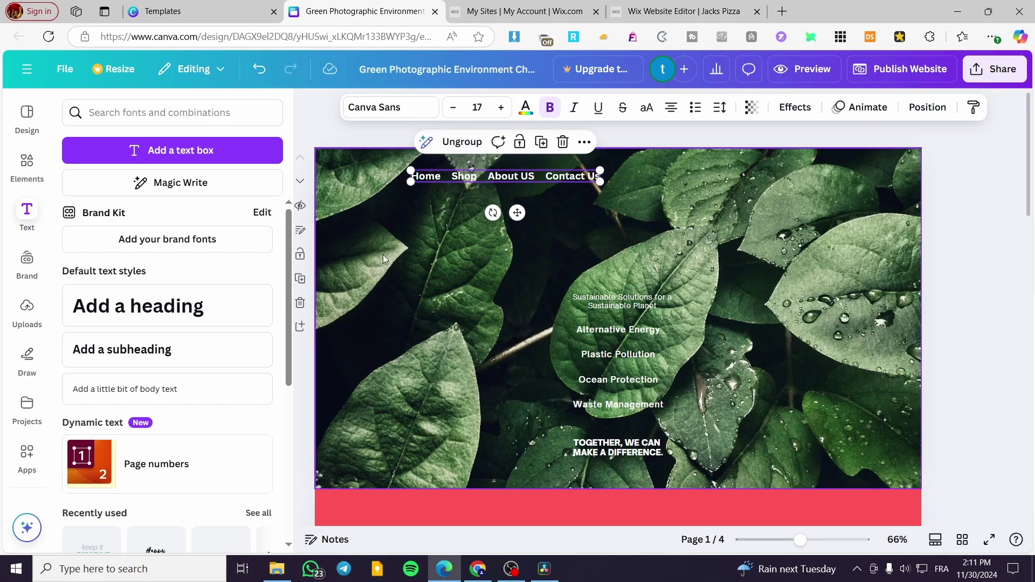
Add a rounded square shape to page 1, reshape it into a wide, thin bar and place it near the page's upper-right corner
left_click(27, 167)
left_click(132, 299)
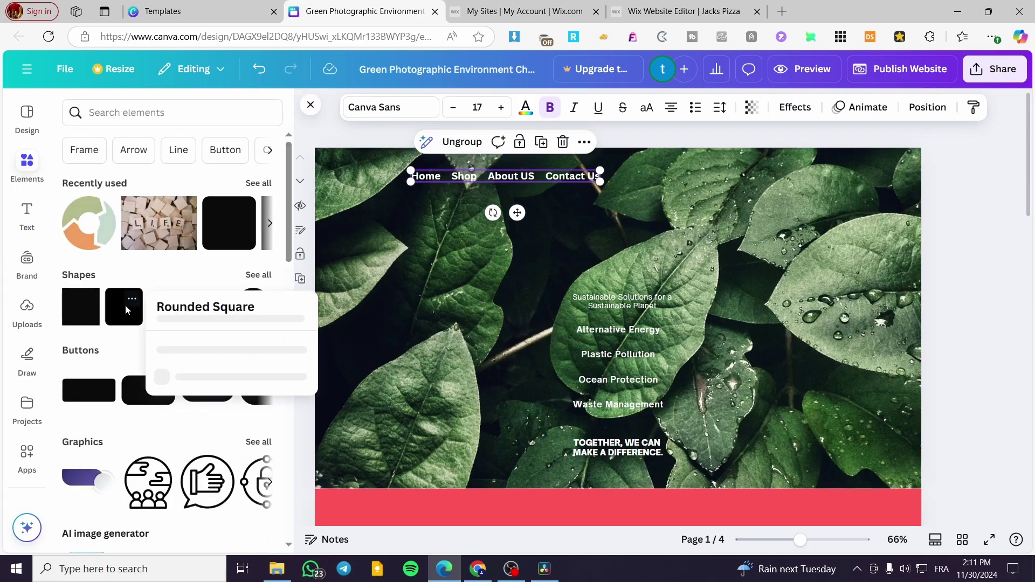
left_click(120, 312)
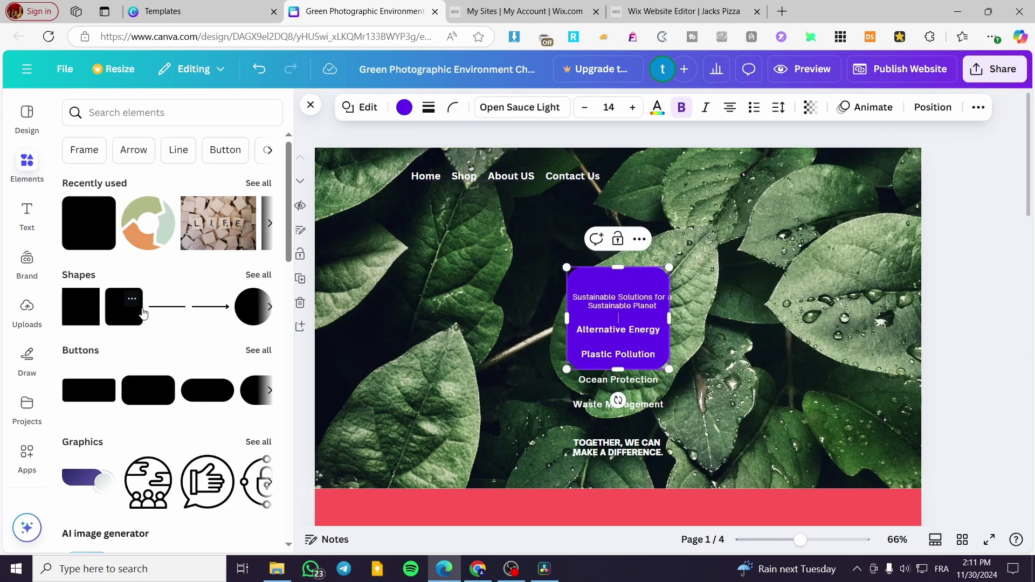
left_click_drag(619, 368, 797, 282)
left_click_drag(693, 329, 799, 214)
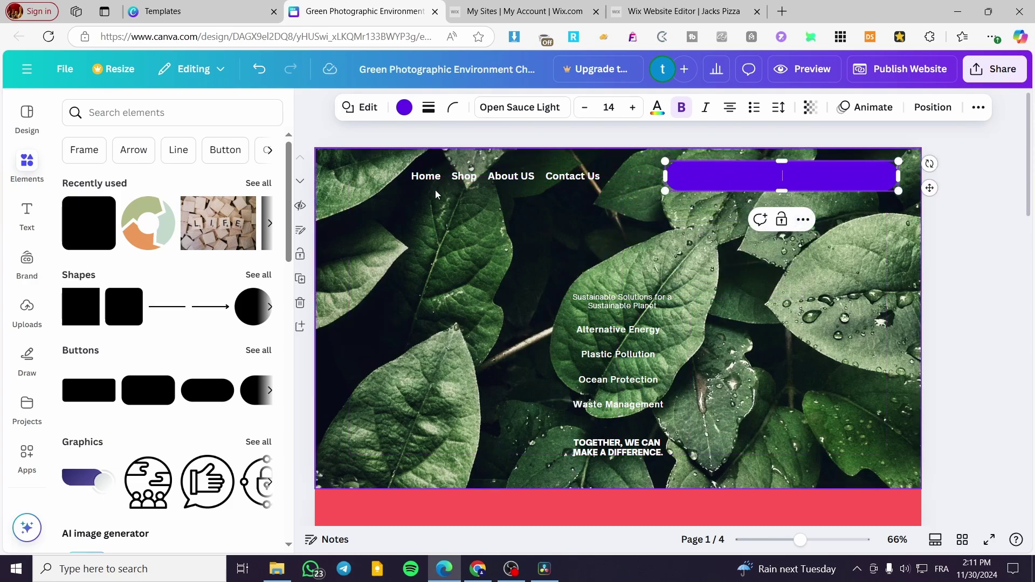
Delete the leaf background photo from page 1 and set the page background to solid orange
left_click(398, 292)
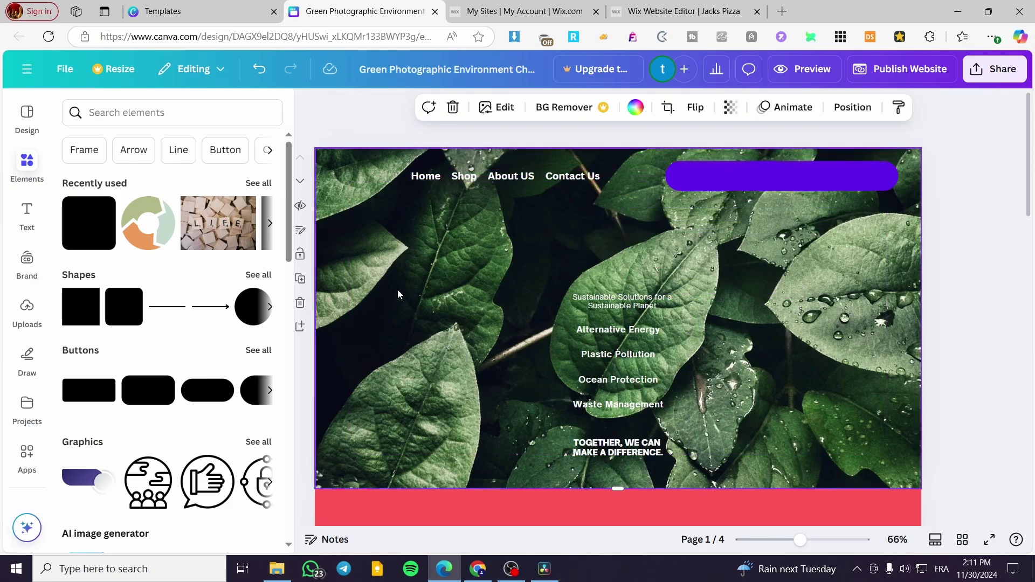
key("Delete")
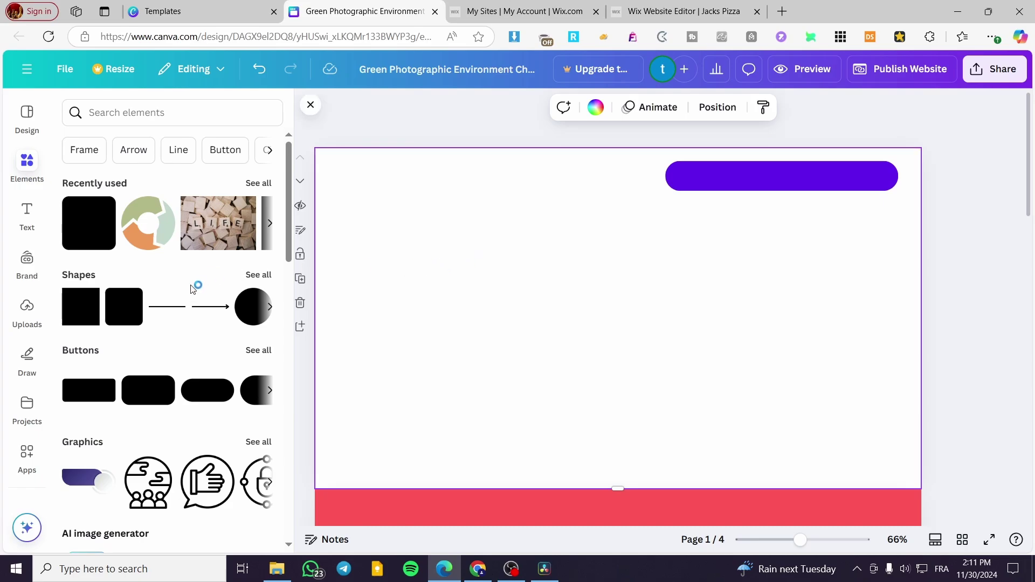
left_click(592, 108)
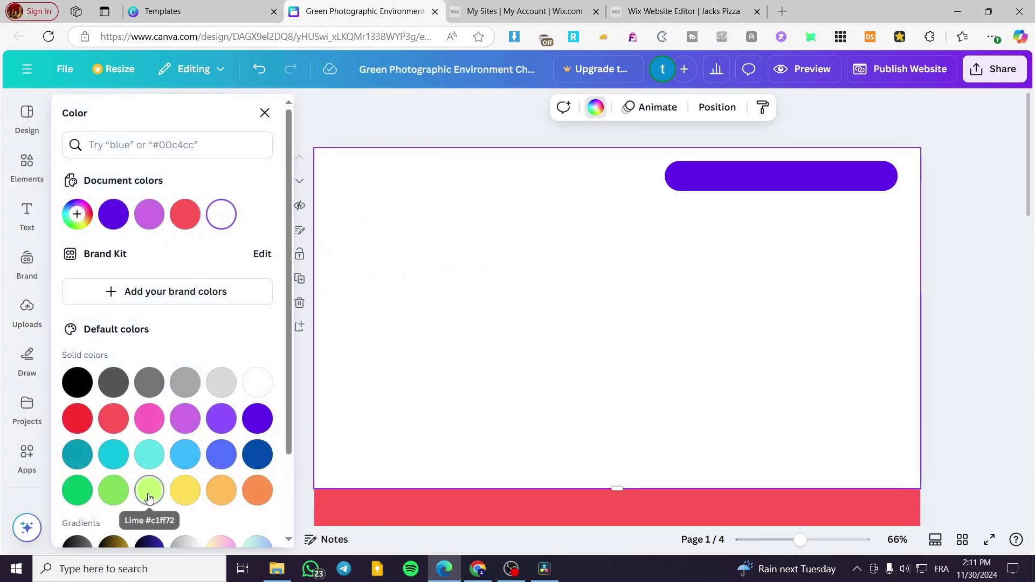
left_click(114, 493)
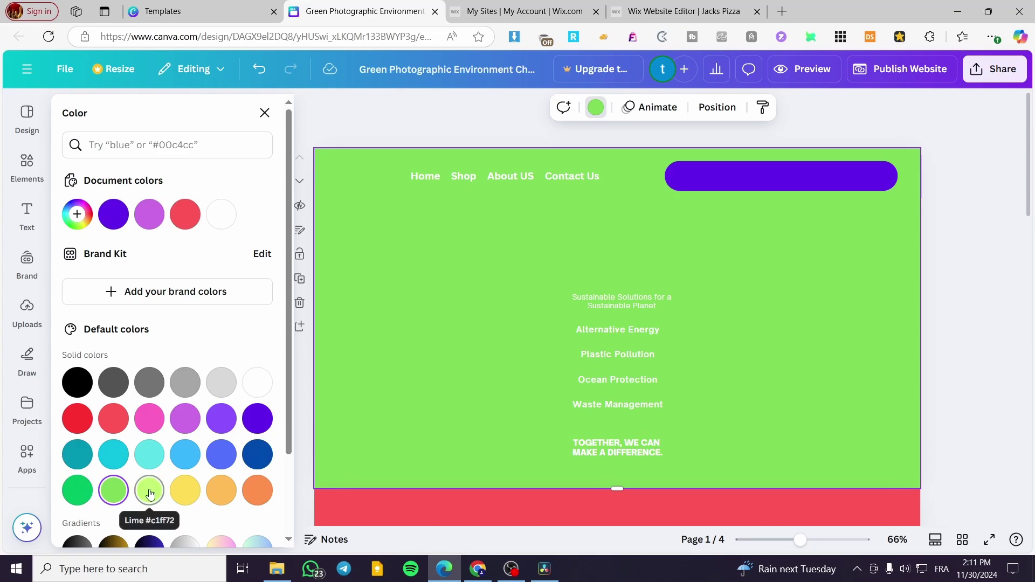
left_click(263, 493)
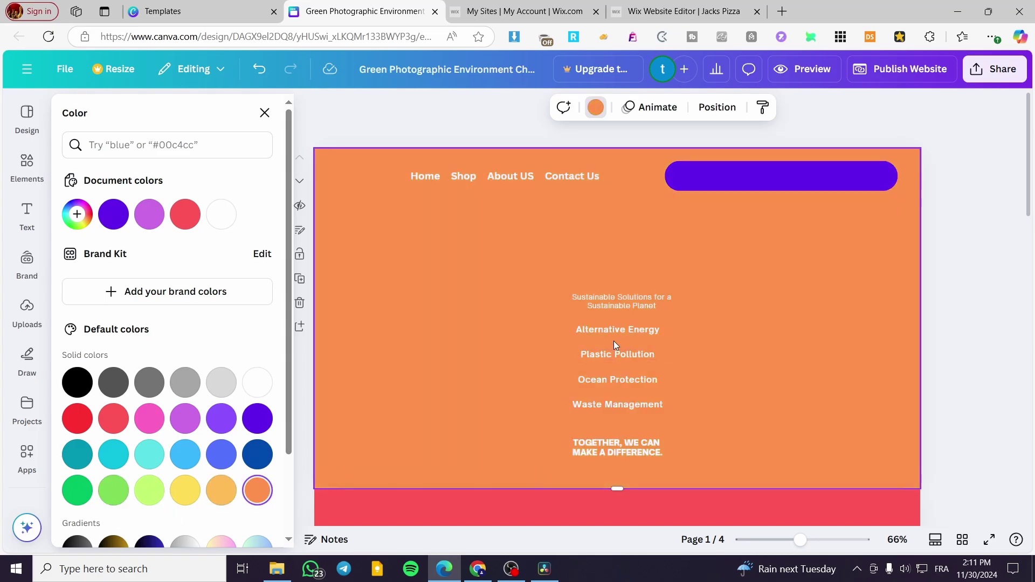
Move the purple bar and the grouped menu to the page's upper-left area, with the bar centred behind the menu text
left_click_drag(587, 179, 870, 178)
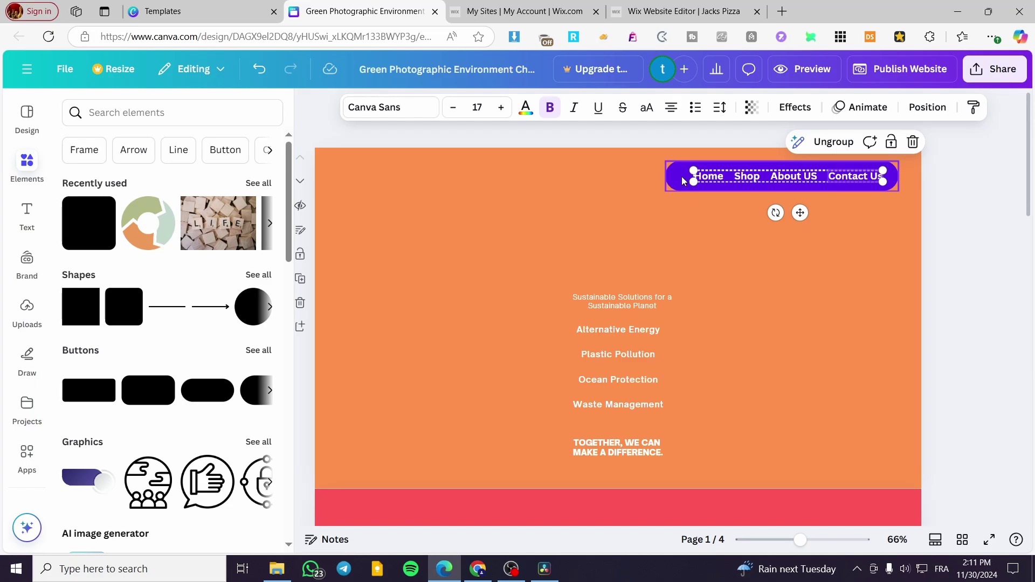
left_click_drag(682, 181, 352, 176)
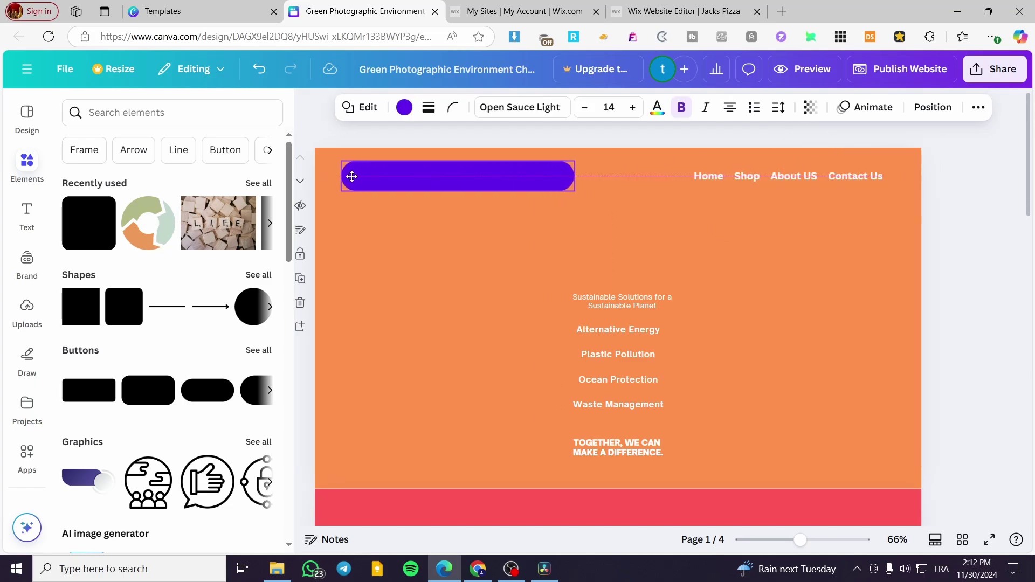
left_click_drag(746, 177, 417, 180)
left_click(774, 198)
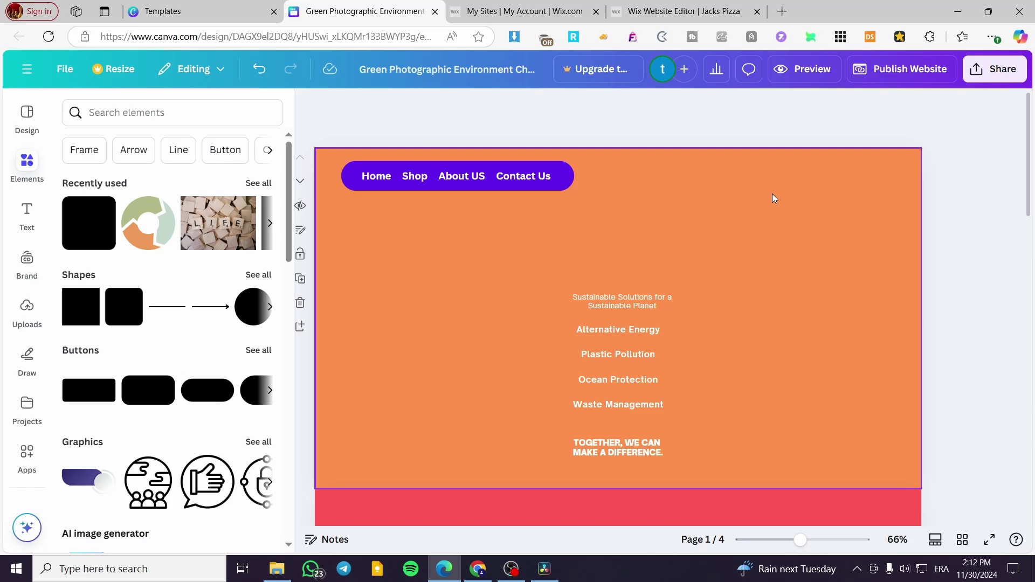
left_click(376, 174)
left_click(368, 245)
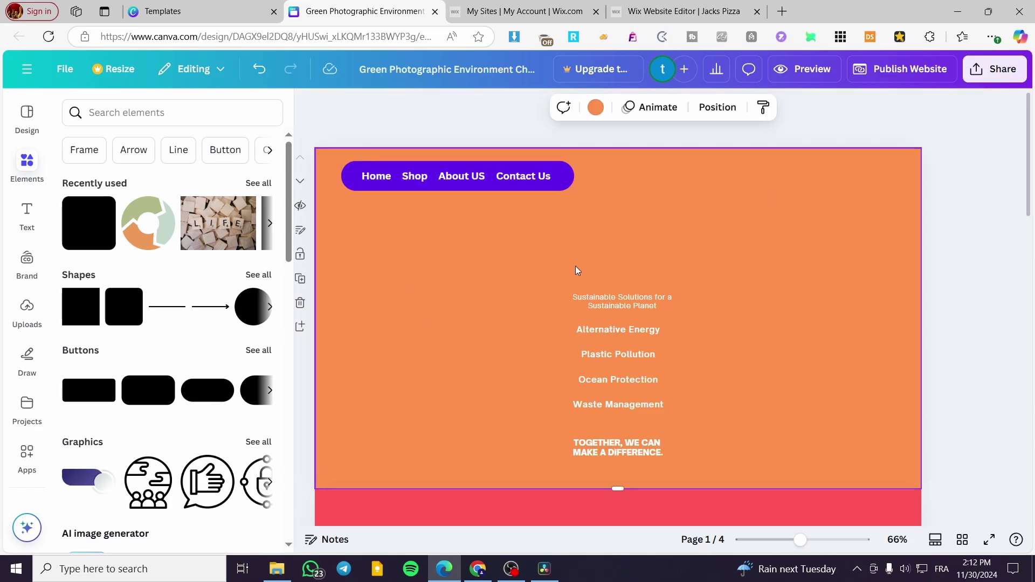
left_click(568, 182)
left_click_drag(568, 182, 563, 178)
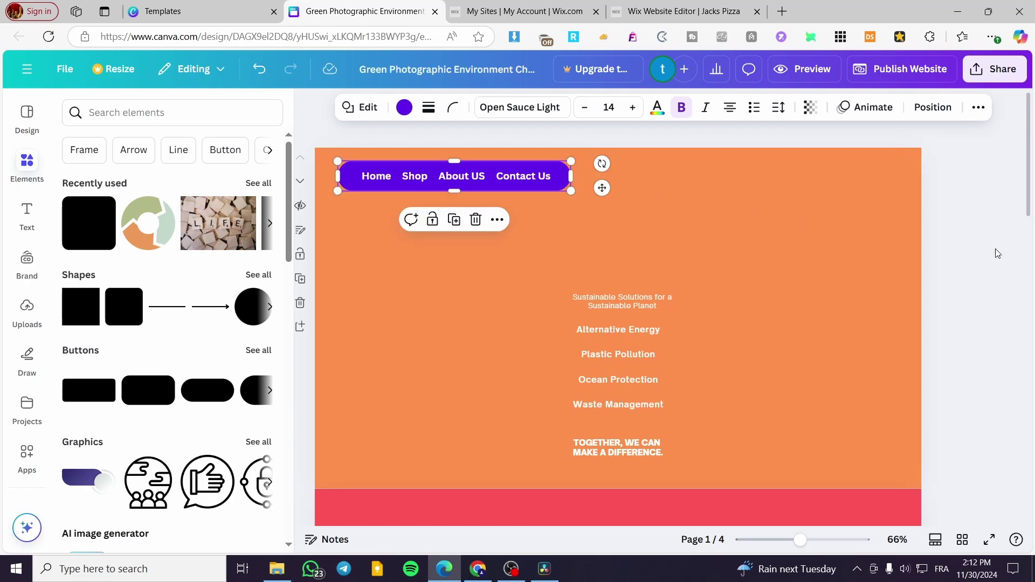
left_click(964, 251)
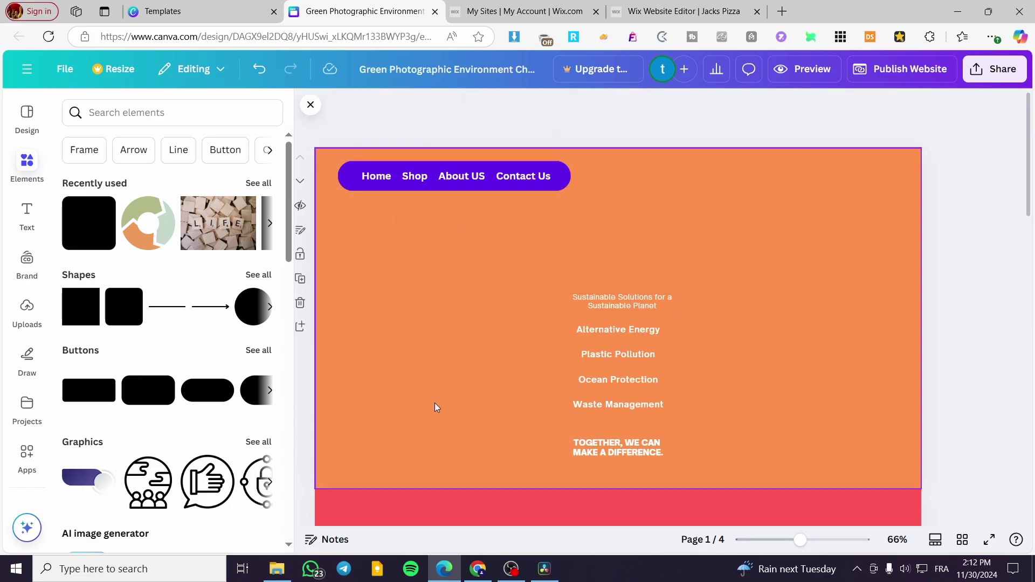
Search the elements for clothes photos and add the free photo of the full clothes rack to the red page 2
scroll(438, 402, "down", 5)
left_click(454, 391)
scroll(464, 347, "up", 5)
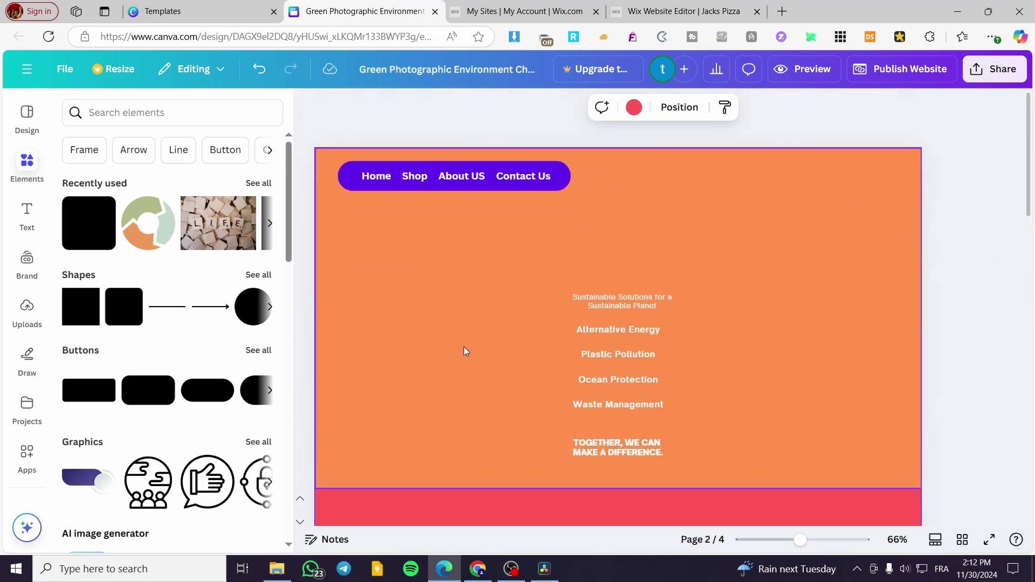
scroll(452, 338, "down", 8)
left_click(128, 116)
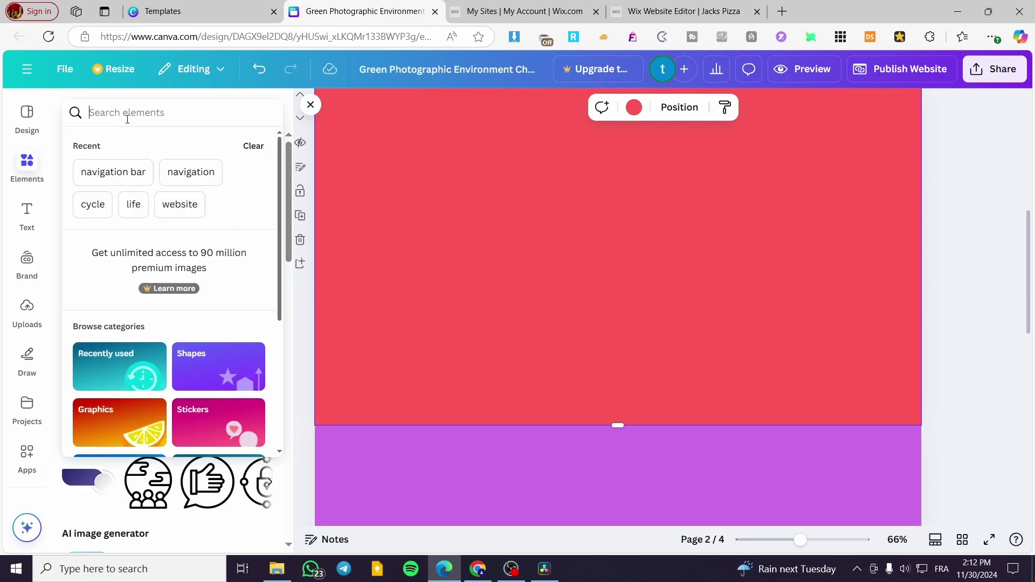
type("clothes")
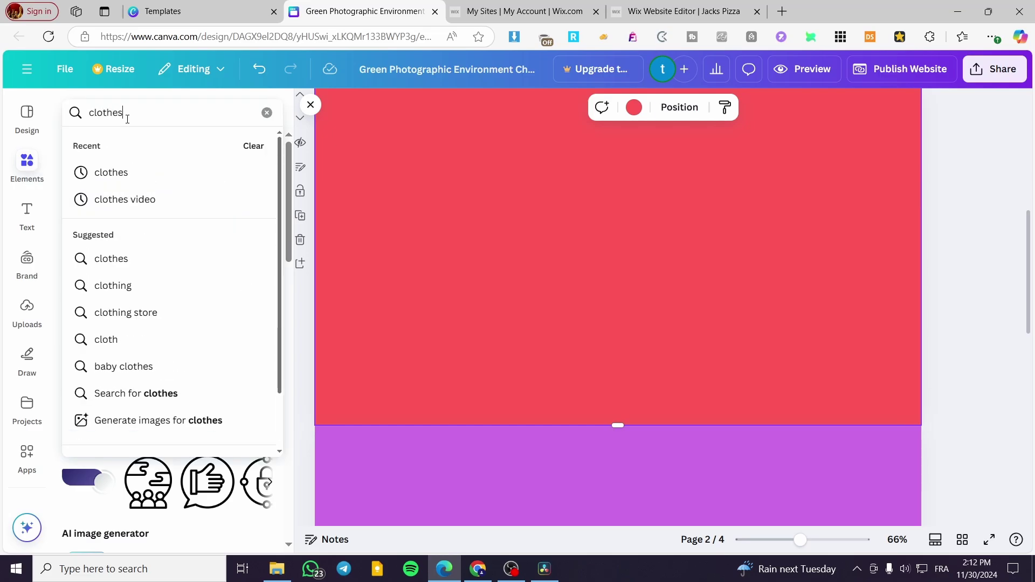
key("Return")
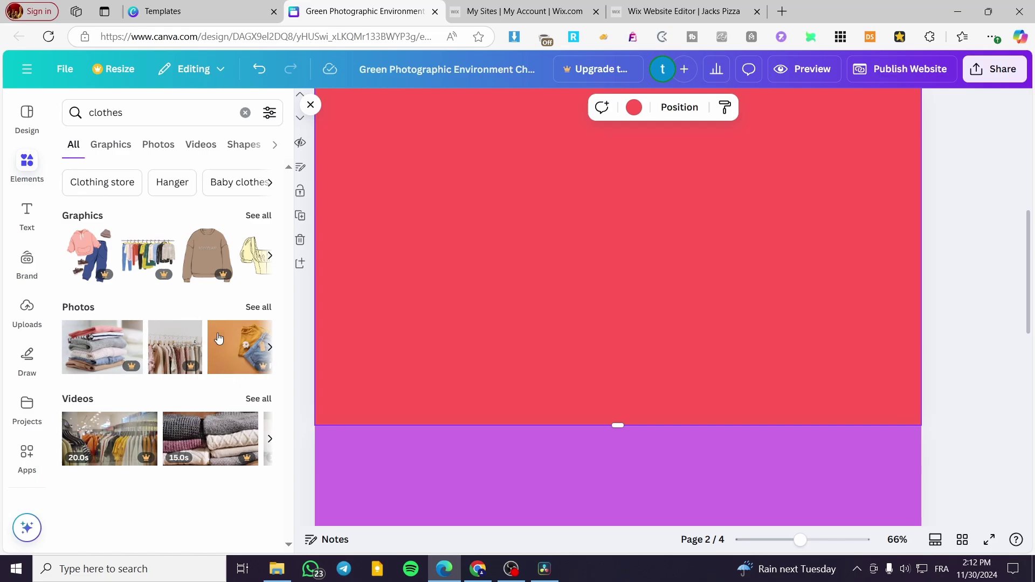
left_click(256, 308)
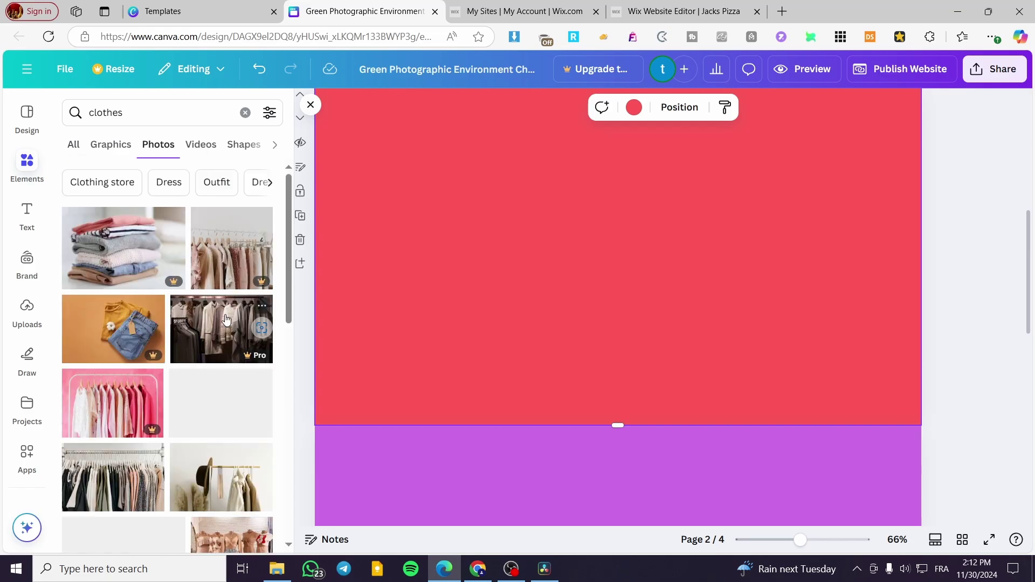
scroll(222, 377, "down", 1)
left_click(221, 345)
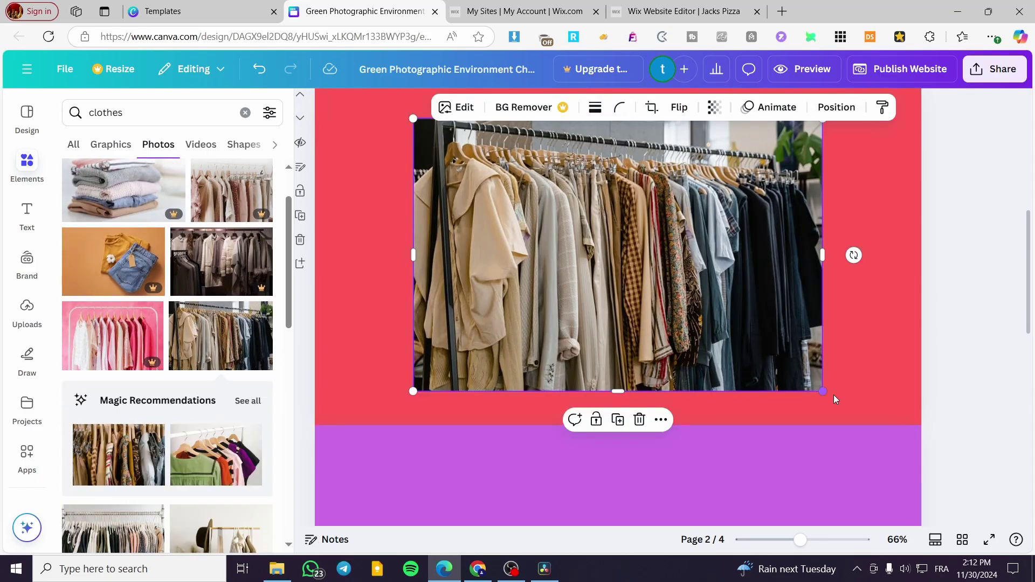
Shrink the clothes rack photo to less than half the page width and place it on the left half of page 2
left_click_drag(821, 389, 572, 226)
left_click_drag(504, 170, 453, 216)
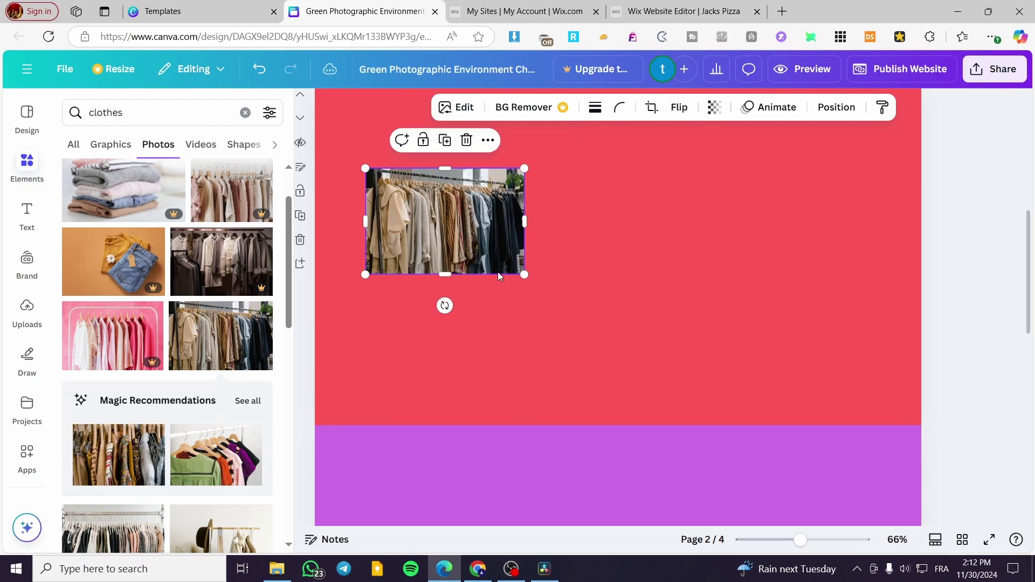
left_click_drag(523, 273, 601, 332)
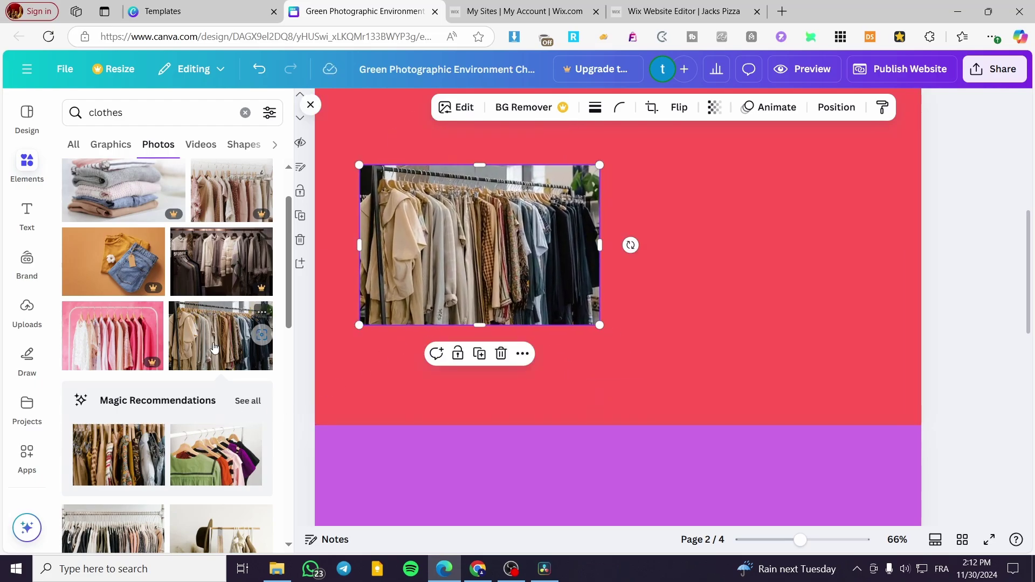
Add the photo of children's clothes on hangers to page 2, match it to the first photo's size and place it alongside on the right
scroll(214, 347, "down", 5)
left_click(146, 360)
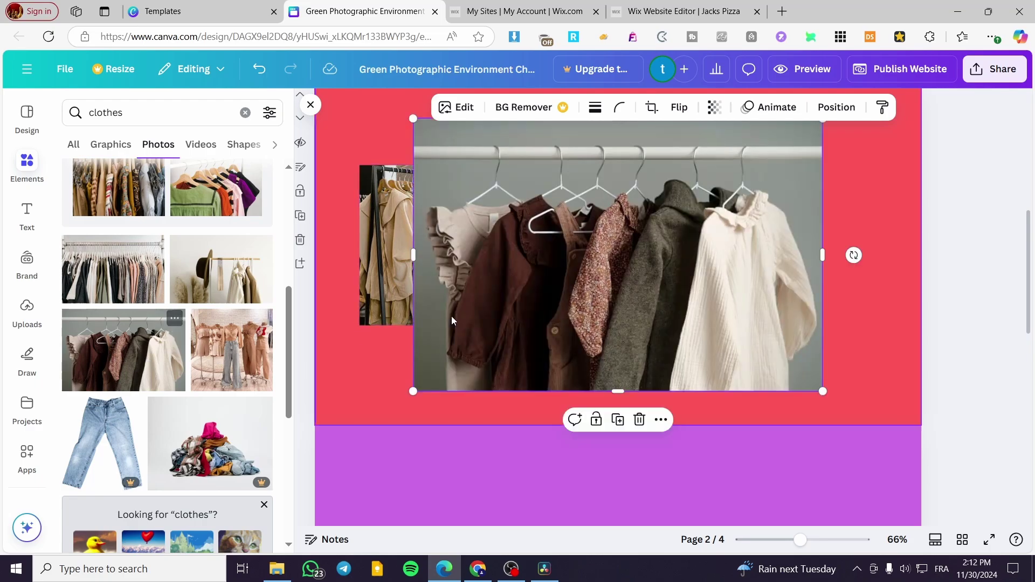
left_click_drag(821, 387, 642, 270)
left_click_drag(543, 187, 495, 234)
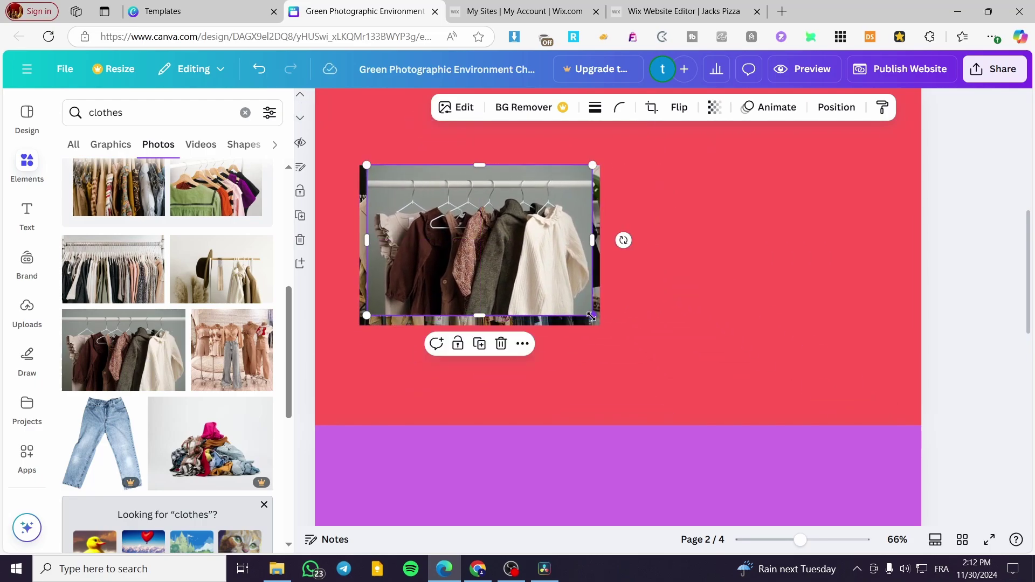
left_click_drag(591, 316, 598, 323)
left_click_drag(560, 291, 783, 262)
left_click(532, 270)
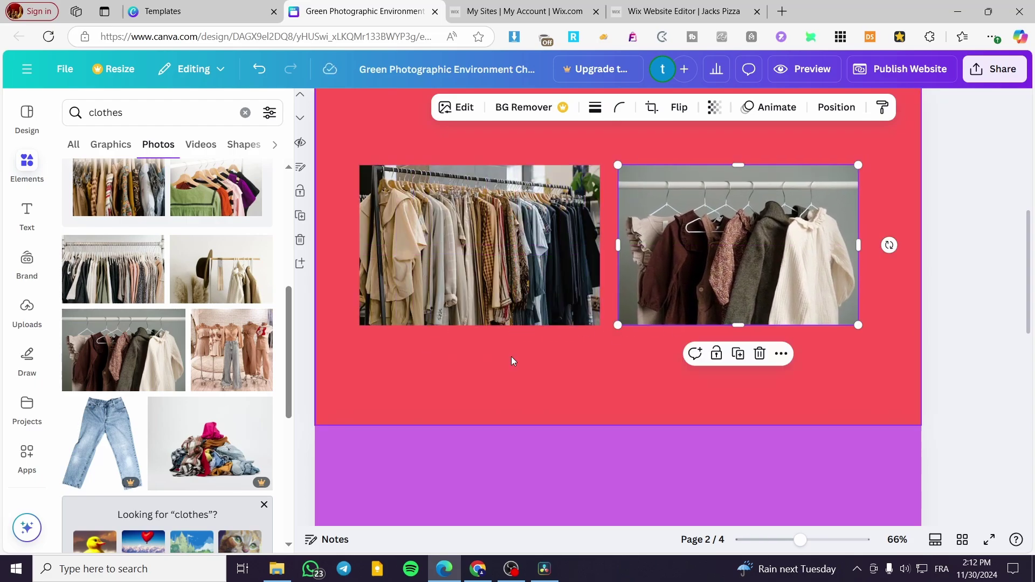
Add a text box to the purple page 3 and copy its placeholder text "Your paragraph text"
scroll(511, 357, "up", 5)
scroll(473, 306, "down", 8)
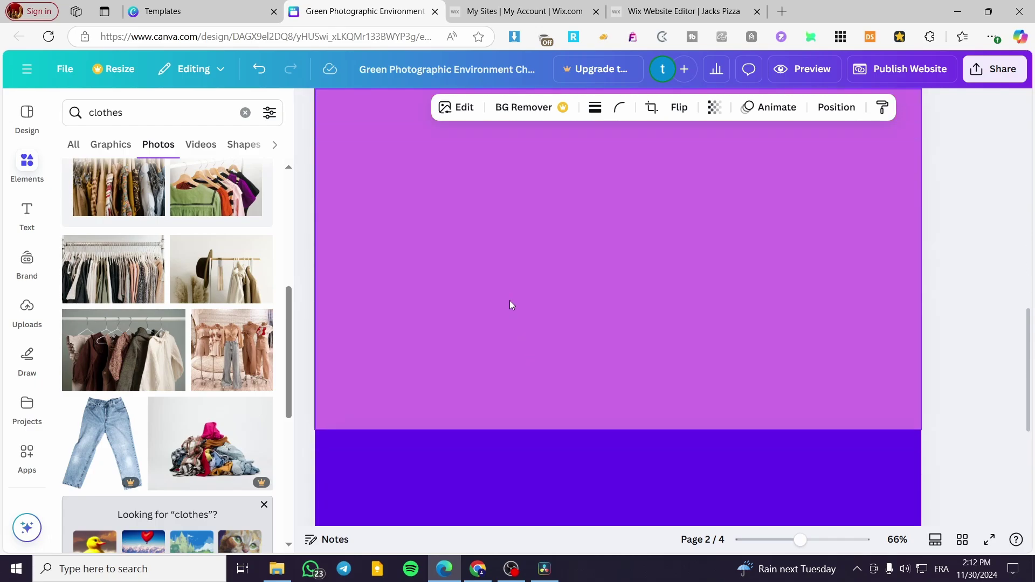
left_click(511, 305)
left_click(26, 214)
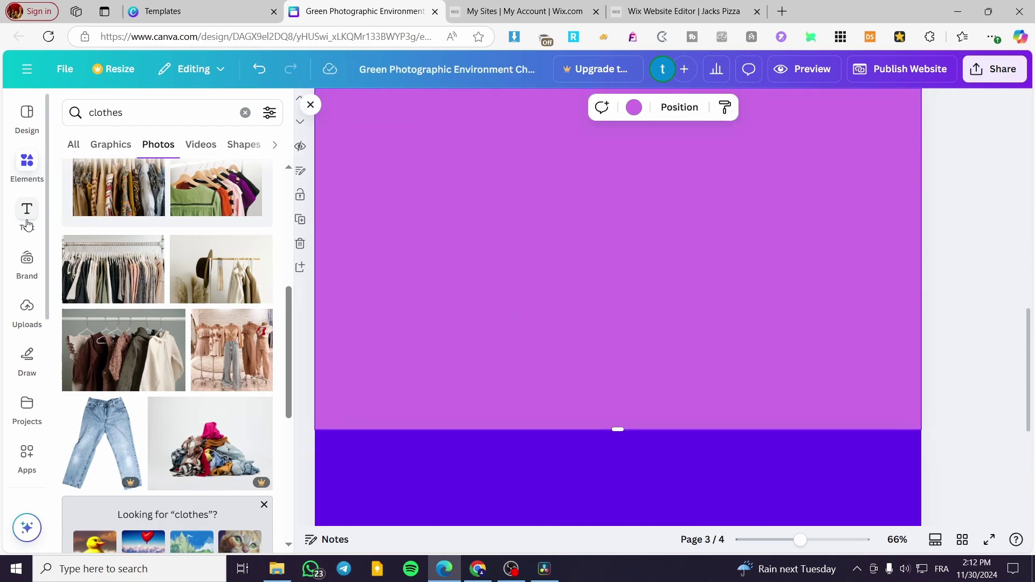
scroll(164, 386, "down", 2)
scroll(162, 351, "up", 2)
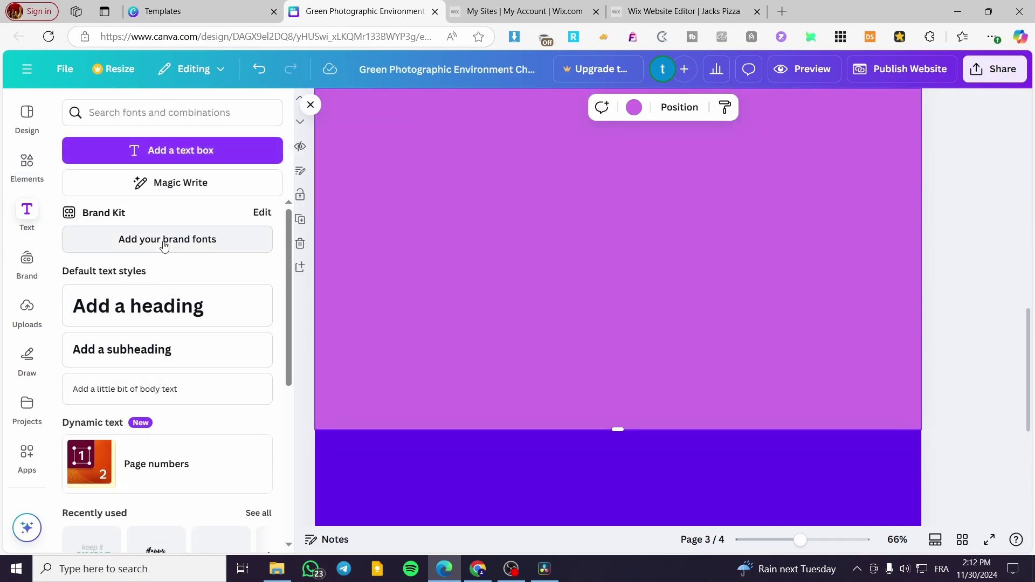
left_click(177, 150)
key("ctrl+c")
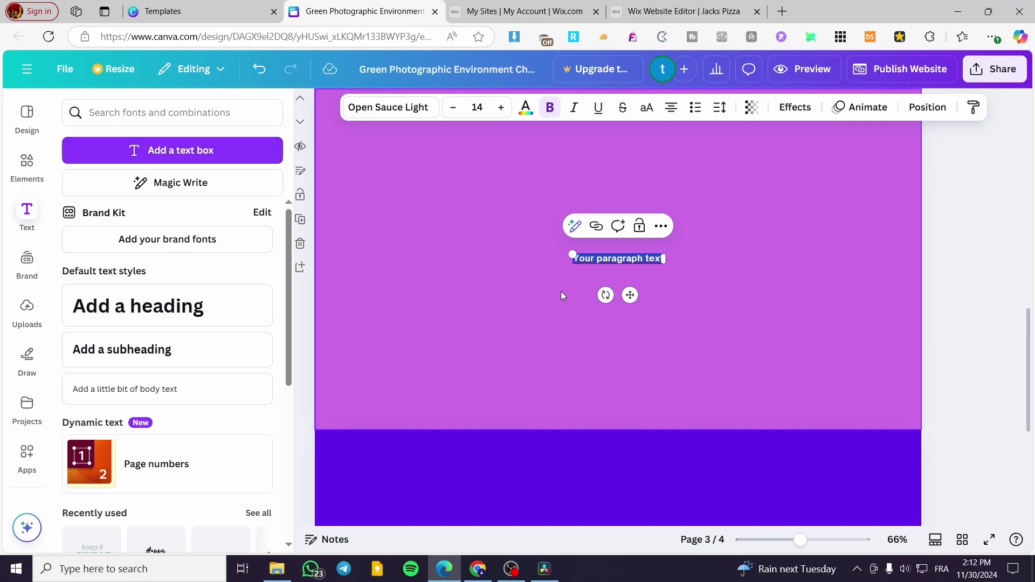
Fill the page 3 text box with many repeated copies of "Your paragraph text" running over several lines
left_click(643, 259)
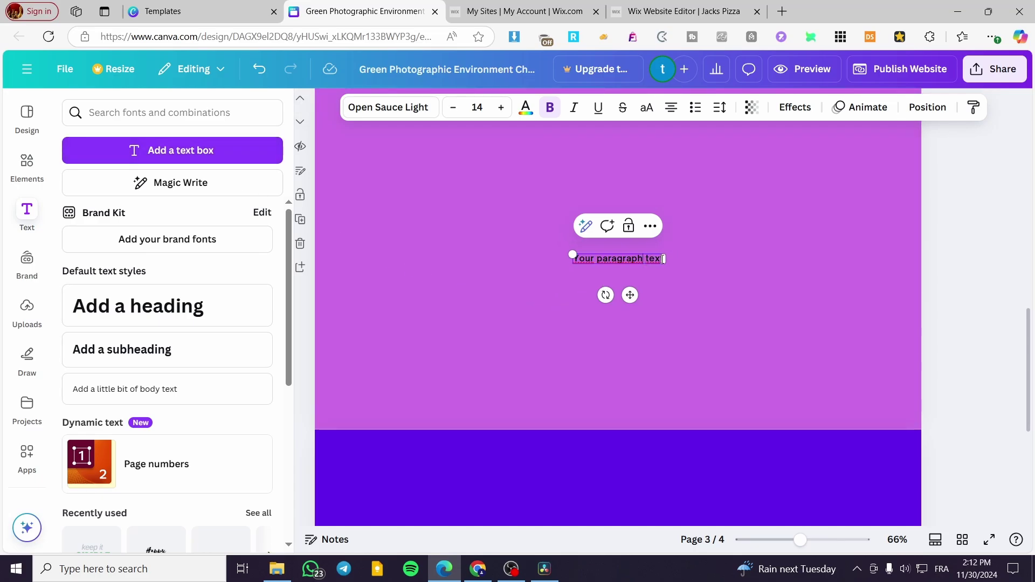
key("ctrl+v")
key("ctrl+v")
key("ctrl+v")
key("ctrl+v")
key("ctrl+v")
key("ctrl+v")
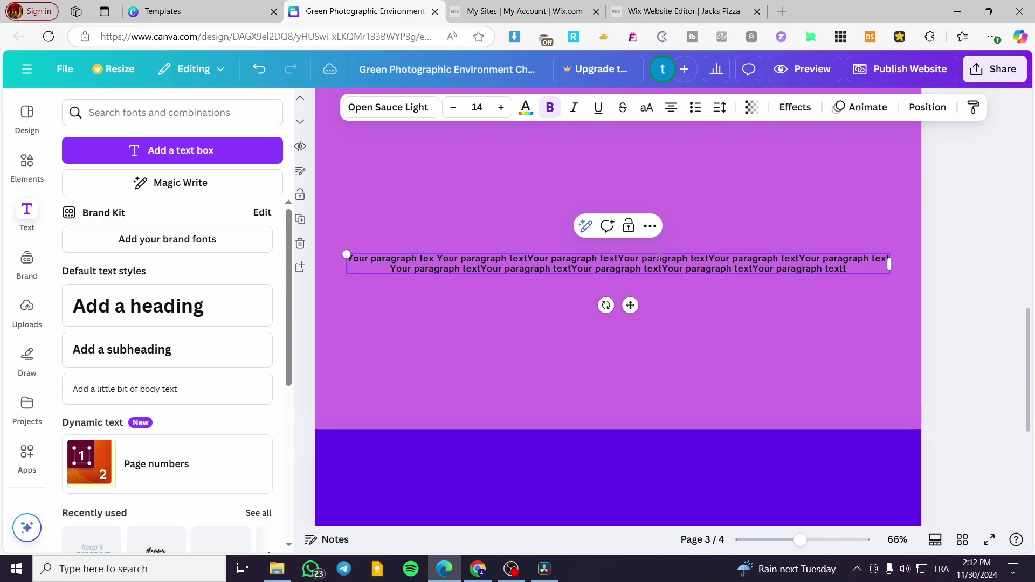
key("ctrl+v")
key("ctrl+v")
key("ctrl+v")
key("ctrl+v")
key("ctrl+v")
key("ctrl+v")
key("ctrl+v")
key("ctrl+v")
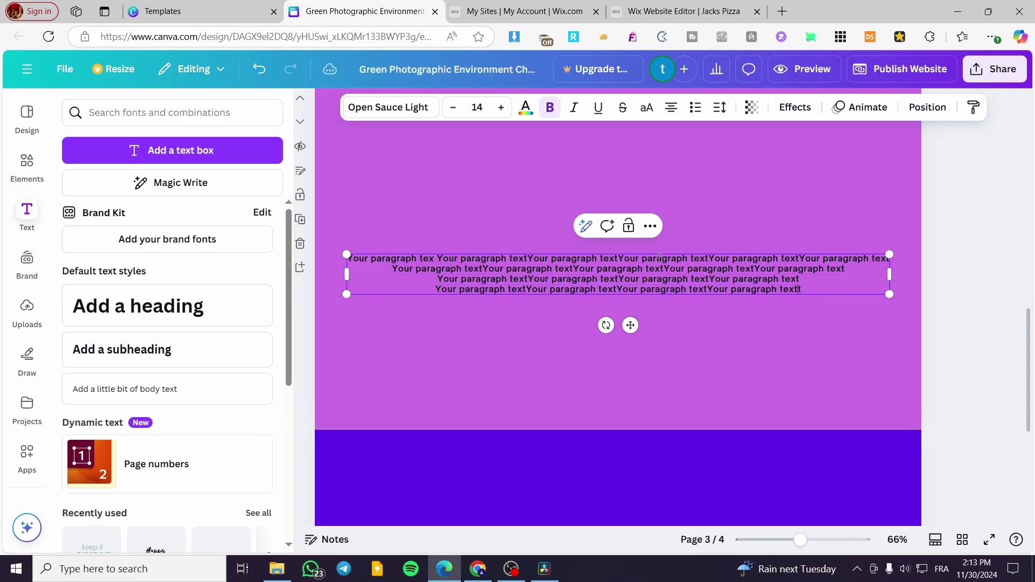
key("ctrl+v")
key("ctrl+v")
key("ctrl+v")
key("ctrl+v")
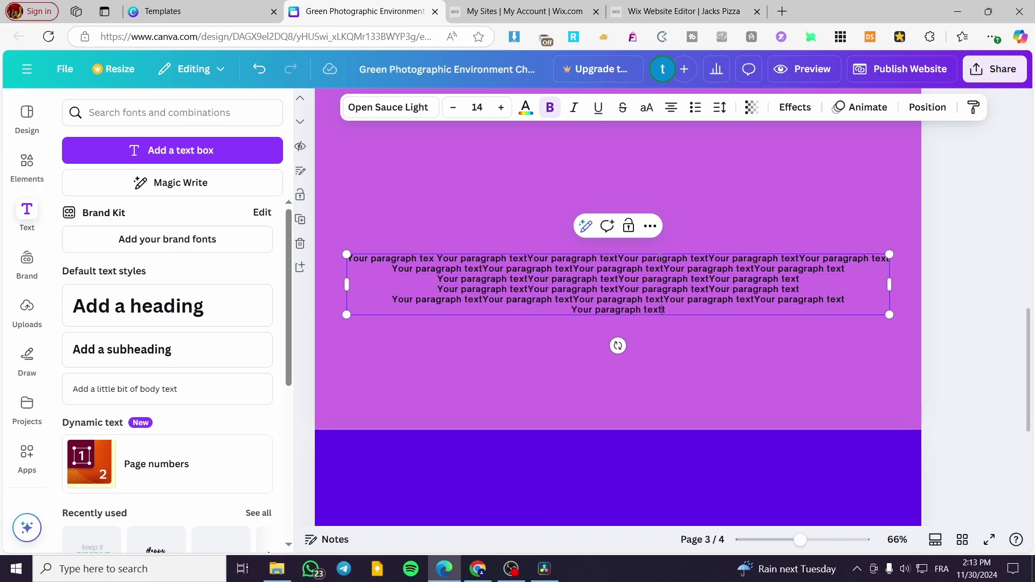
Extend the paragraph with more "Your paragraph text" copies on separate lines and move the block higher on page 3
key("Return")
key("ctrl+v")
key("Return")
key("ctrl+v")
key("Return")
type("v")
key("Return")
type("t")
key("BackSpace")
key("ctrl+v")
key("Return")
key("ctrl+v")
key("ctrl+v")
key("ctrl+v")
key("Return")
key("ctrl+v")
key("Return")
key("ctrl+v")
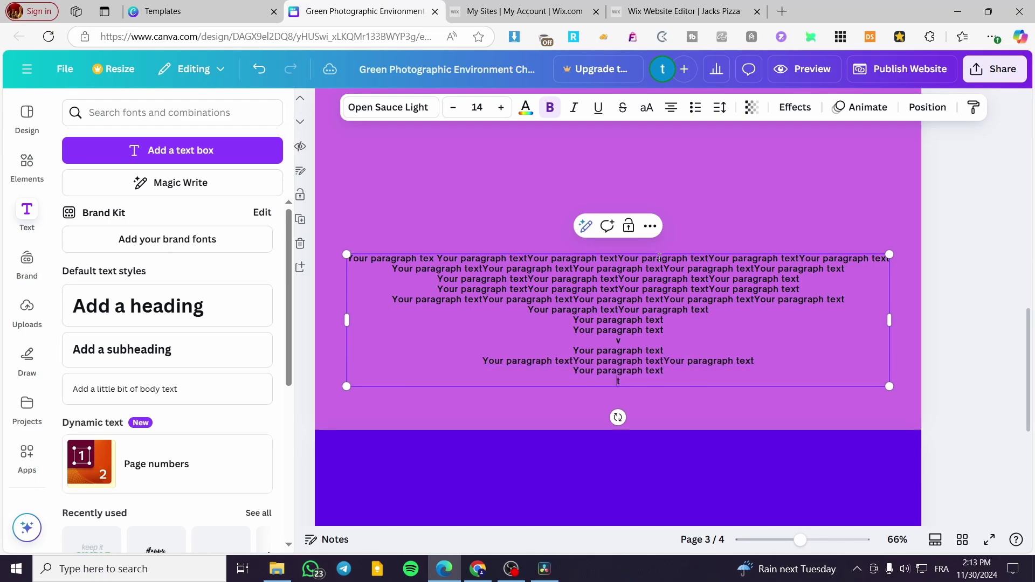
key("Return")
key("ctrl+v")
key("Return")
key("ctrl+v")
scroll(955, 324, "down", 3)
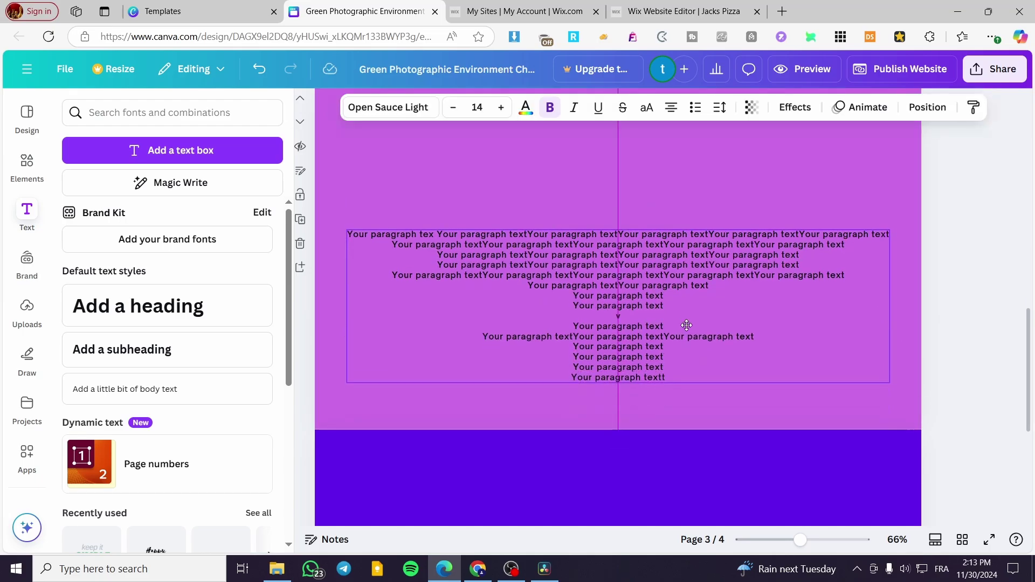
scroll(673, 323, "up", 5)
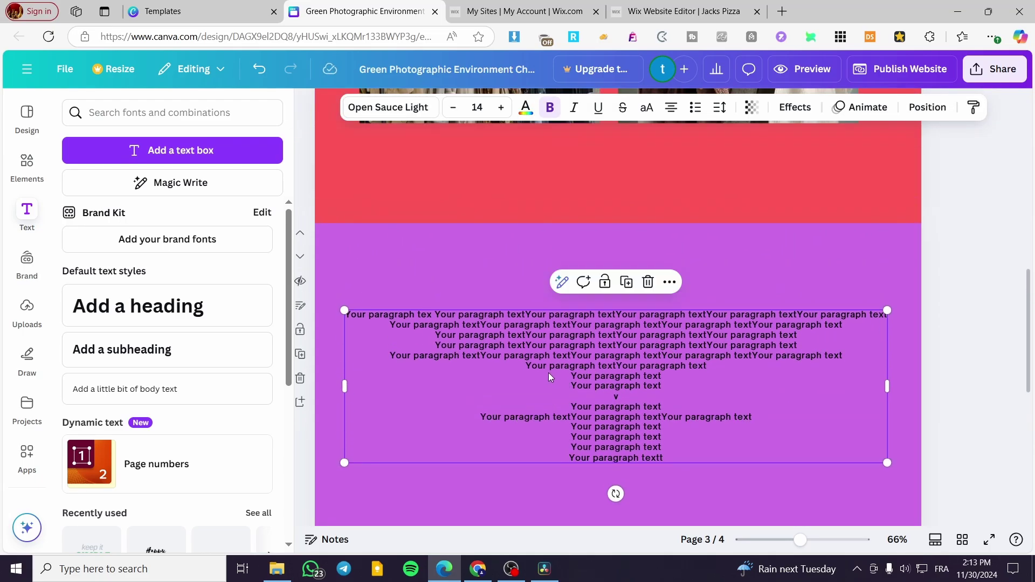
Add a heading to page 3 and replace its text with "About Us"
left_click(139, 311)
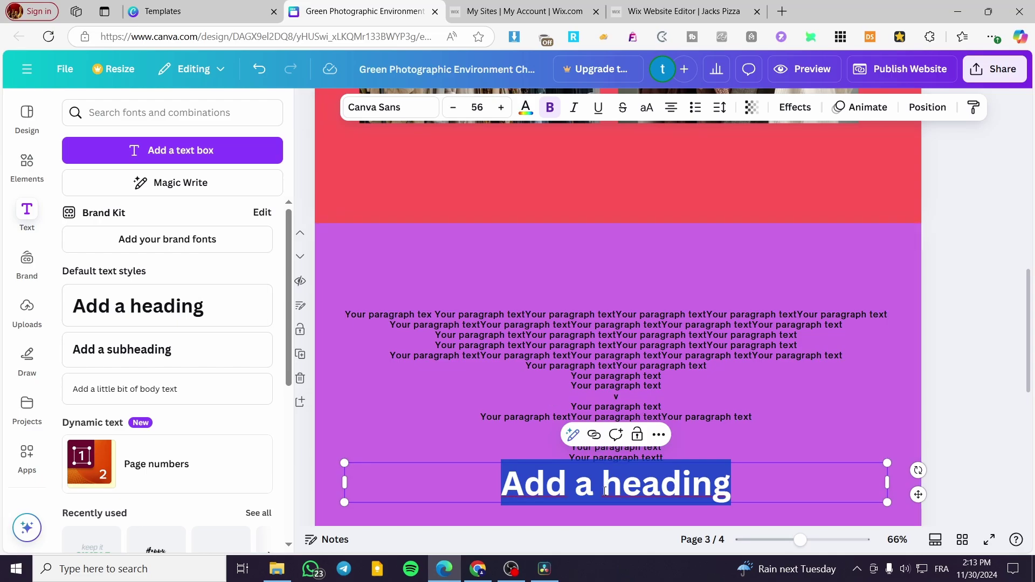
left_click(628, 484)
left_click_drag(713, 482, 426, 481)
type("About Us")
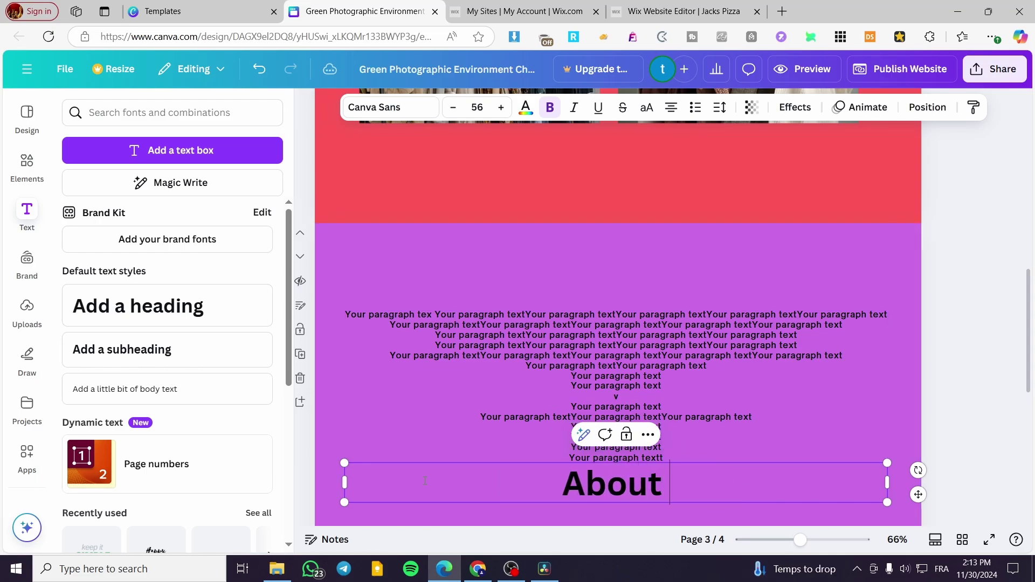
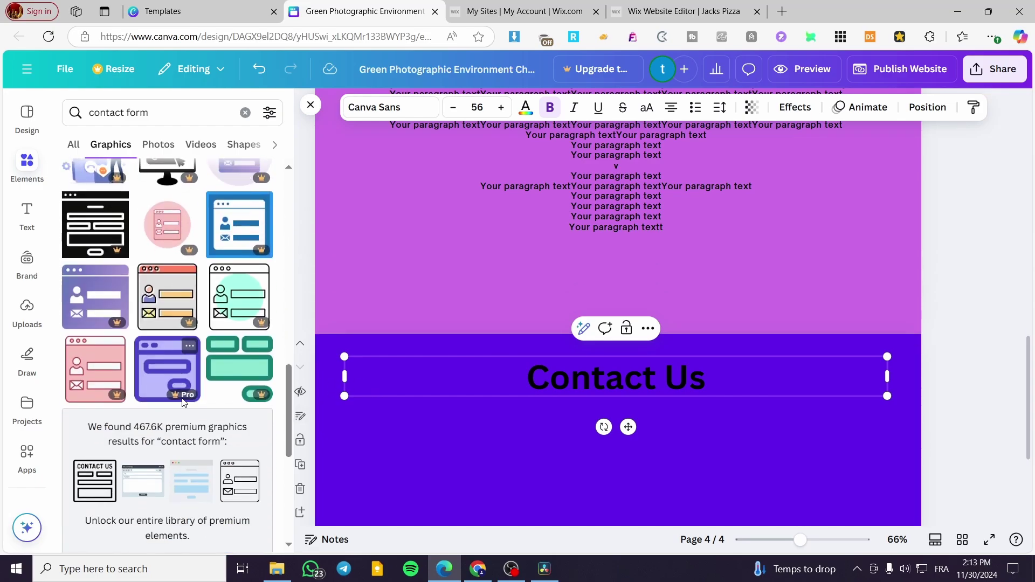
Look through the contact form graphics and the other element and upload options for a usable contact form
scroll(286, 411, "down", 2)
scroll(511, 410, "down", 4)
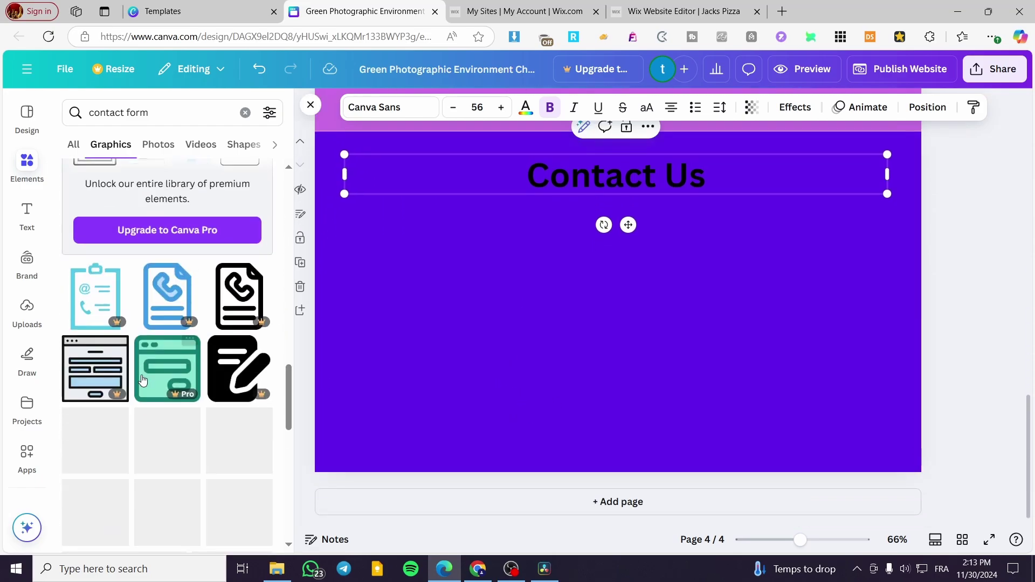
left_click(829, 353)
scroll(829, 353, "up", 6)
left_click(42, 328)
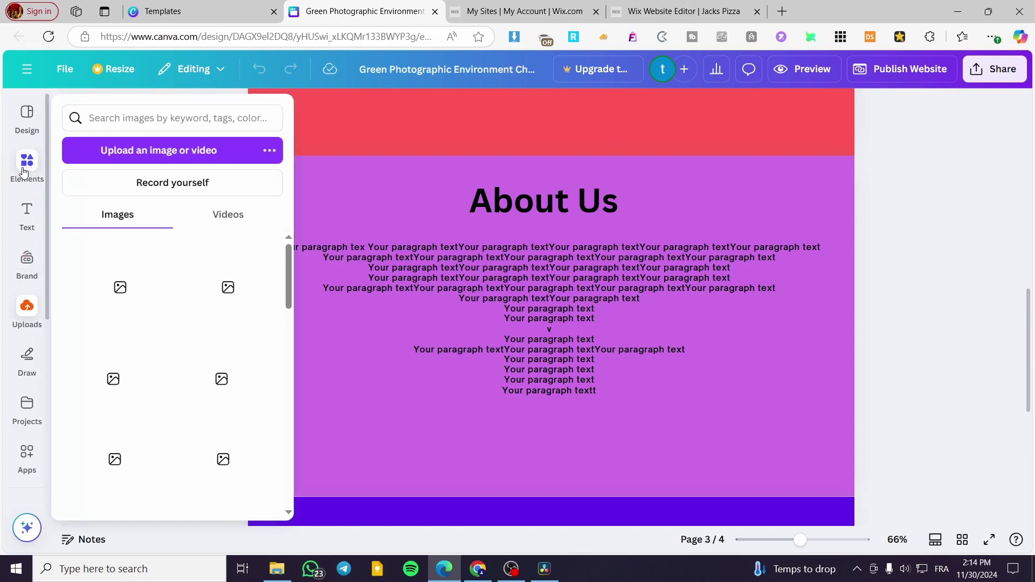
left_click(25, 167)
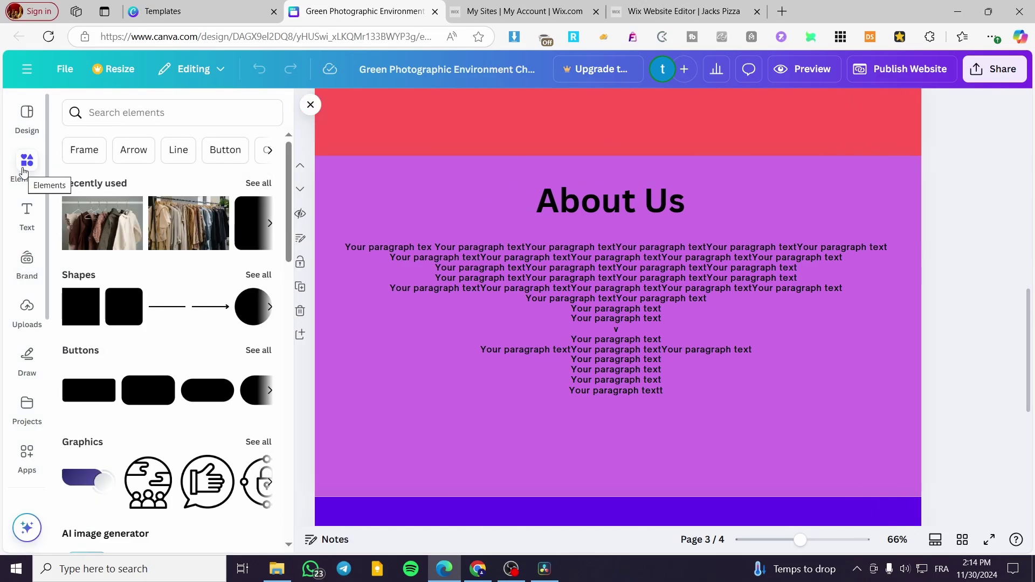
left_click(310, 104)
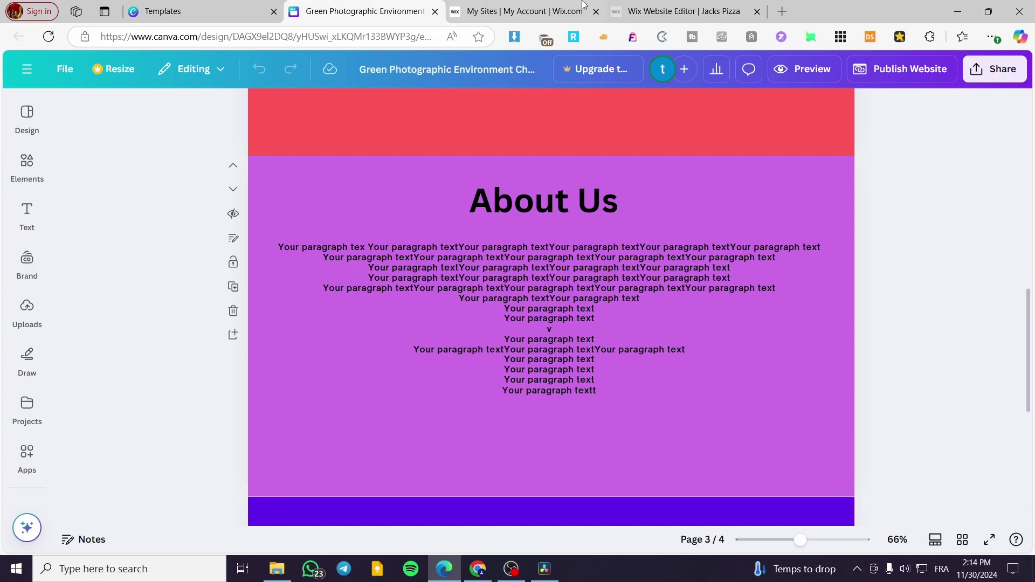
Switch to Google Forms in a new browser tab by searching Google for "forms google", and close the introduction page
left_click(782, 11)
type("goog")
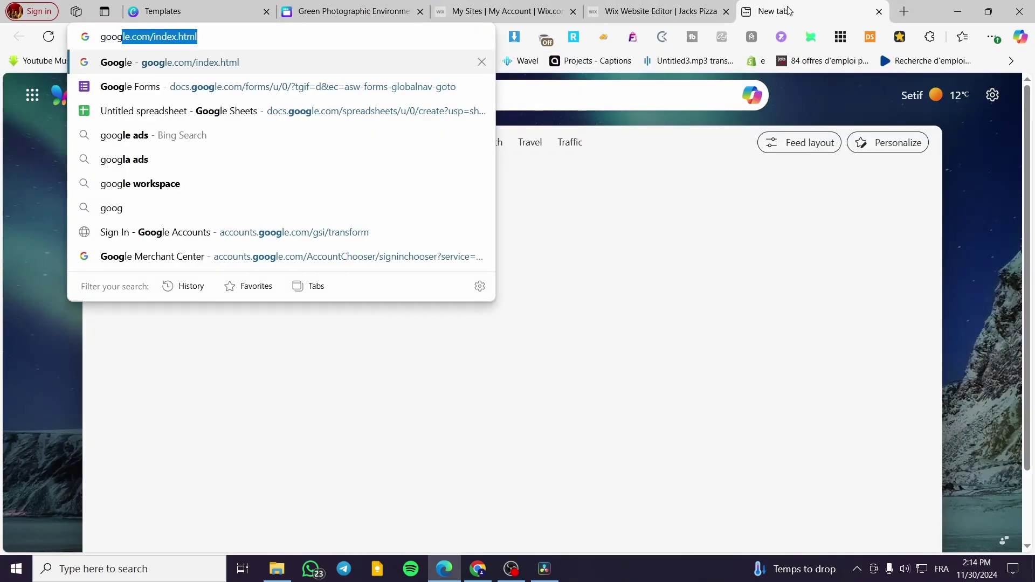
key("Return")
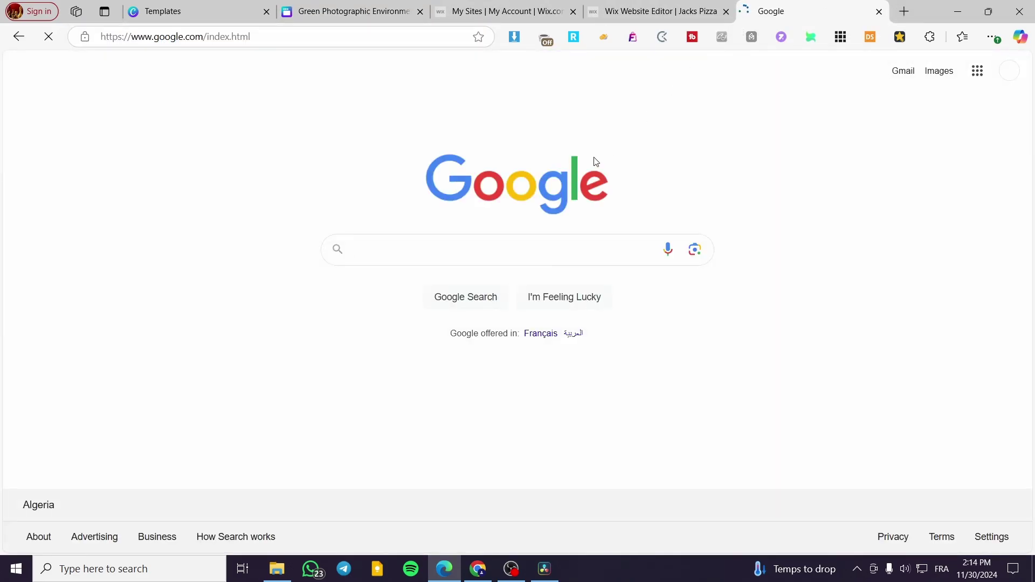
type("forms ")
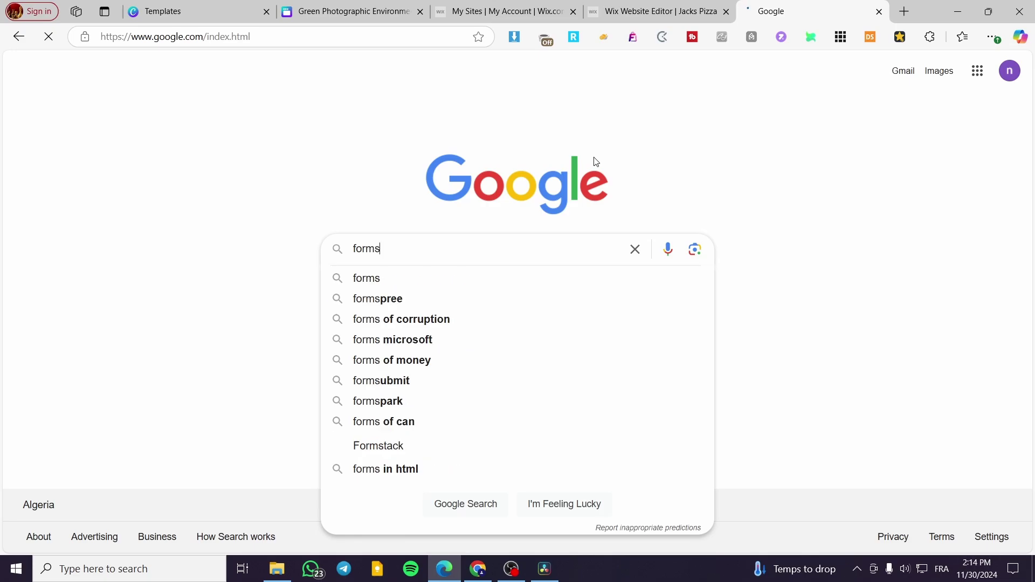
type("google")
key("Return")
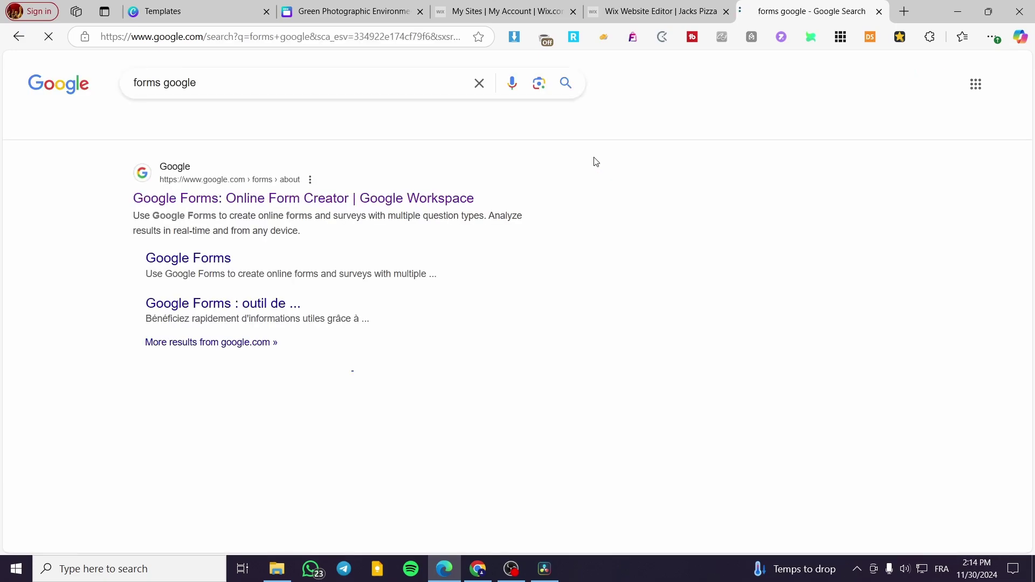
left_click(134, 197)
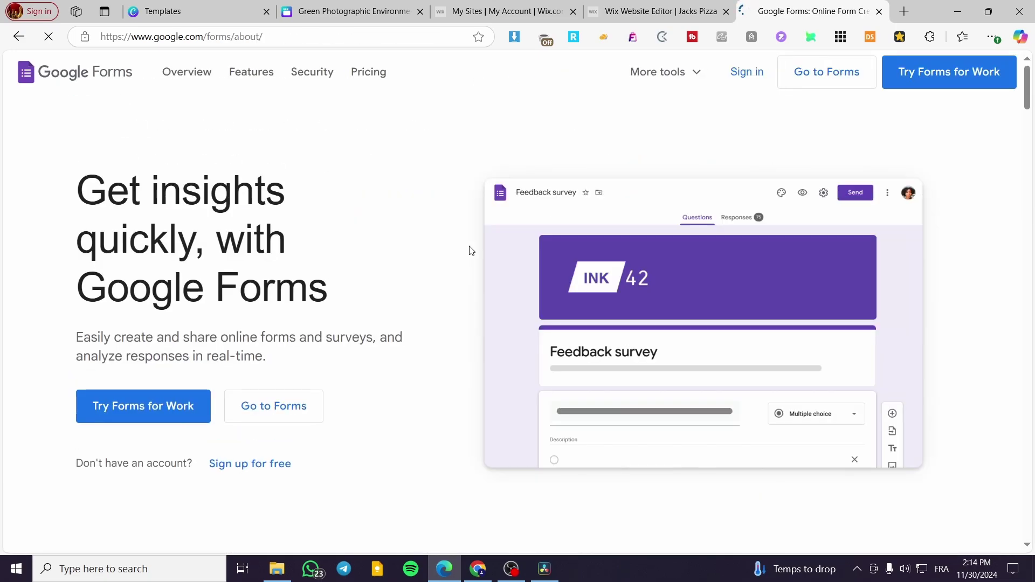
left_click(824, 74)
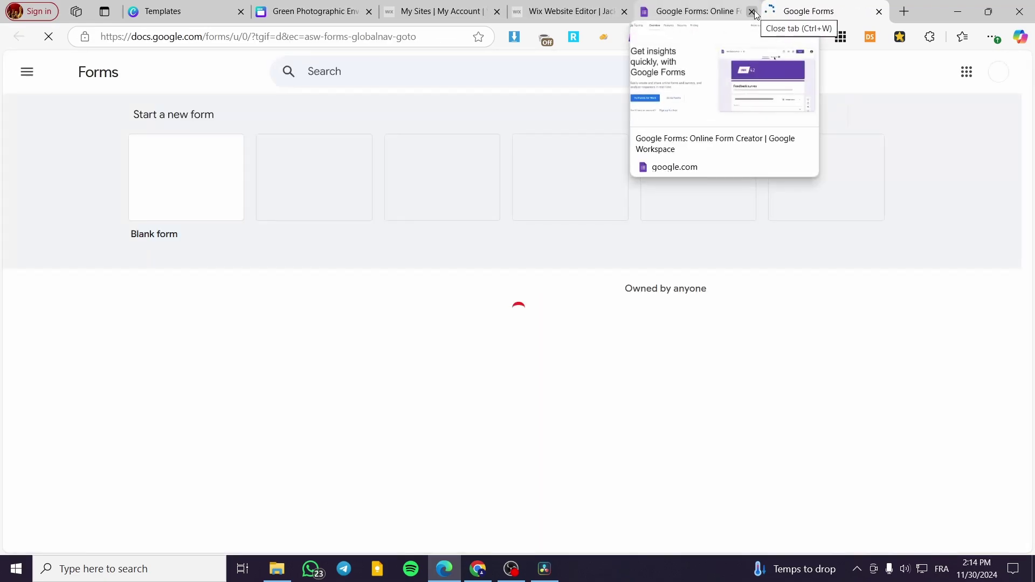
left_click(754, 12)
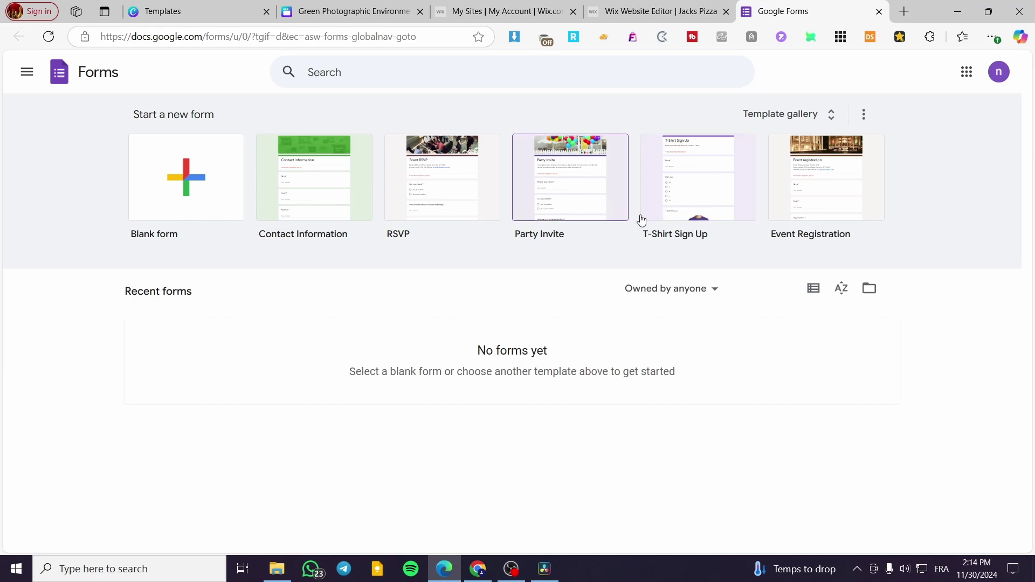
Create a form from the Contact Information template and review its questions
left_click(323, 200)
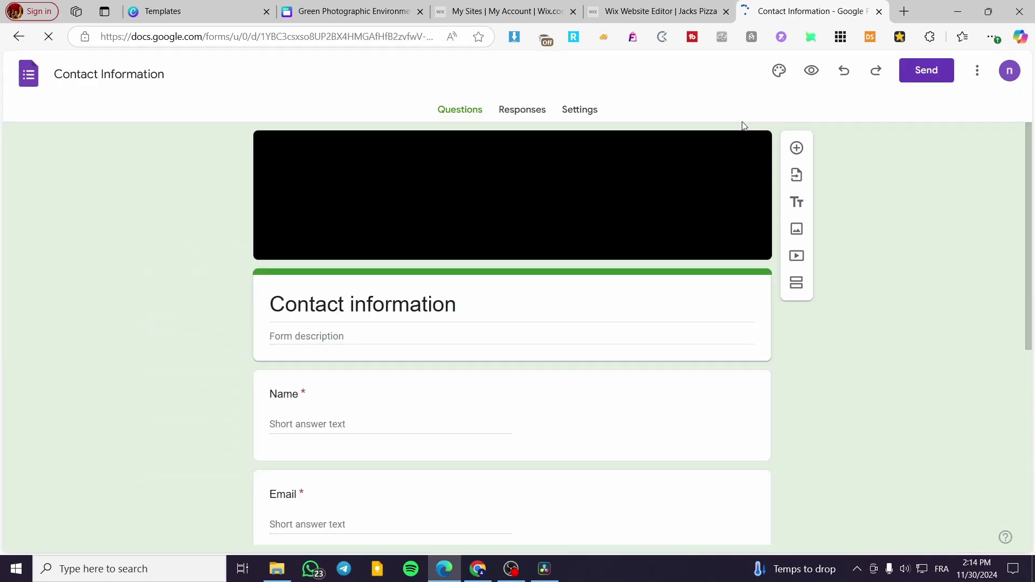
scroll(603, 328, "down", 6)
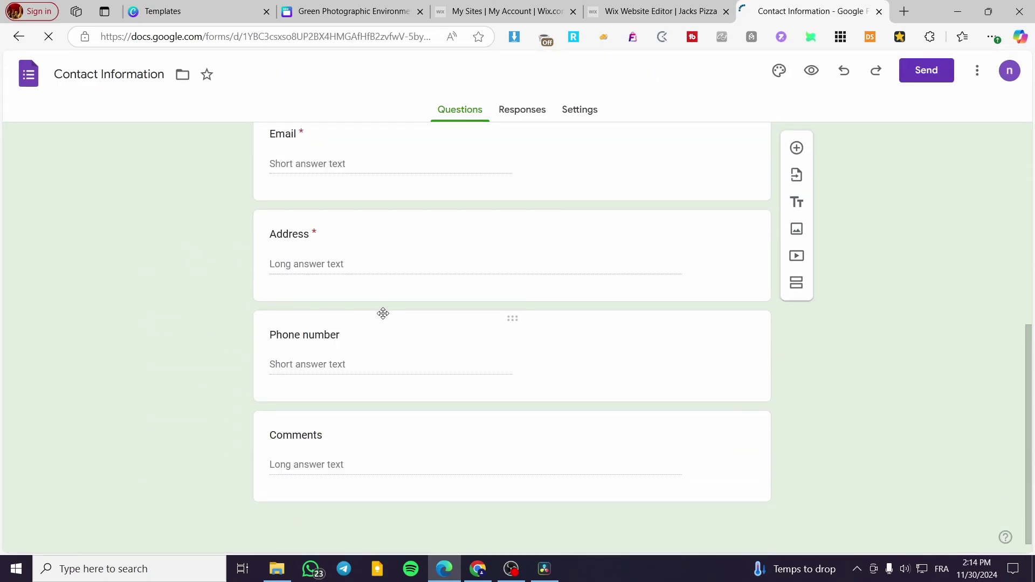
left_click(611, 247)
scroll(668, 264, "up", 6)
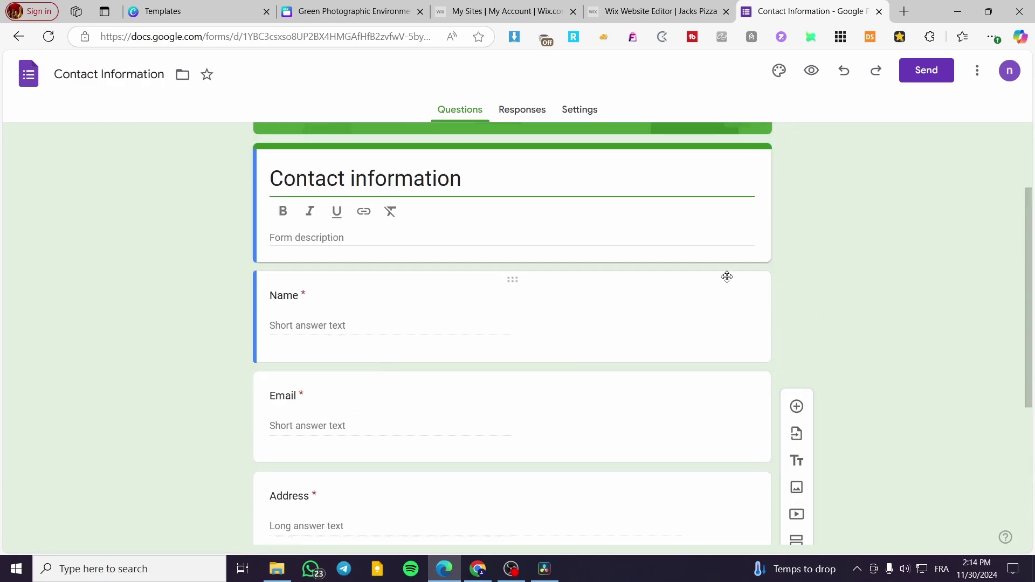
Display the contact form's shareable link in the sending options, select the full link and close the options
left_click(923, 76)
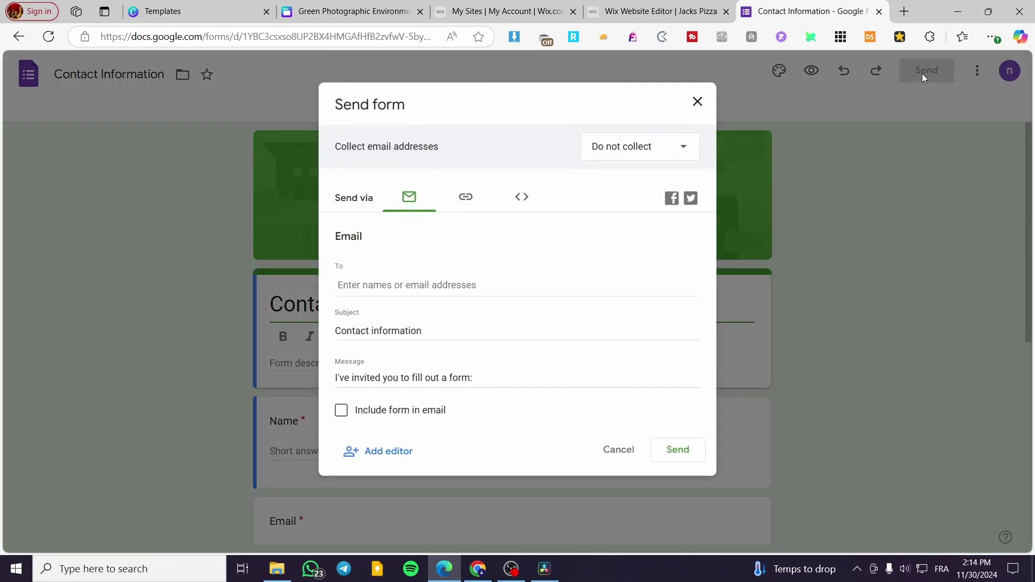
left_click(467, 199)
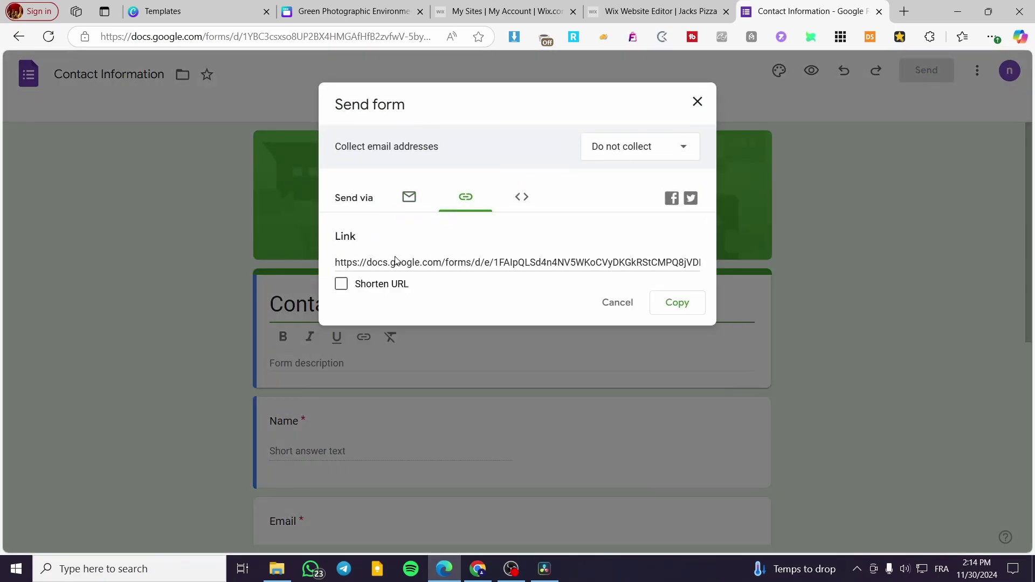
left_click(374, 263)
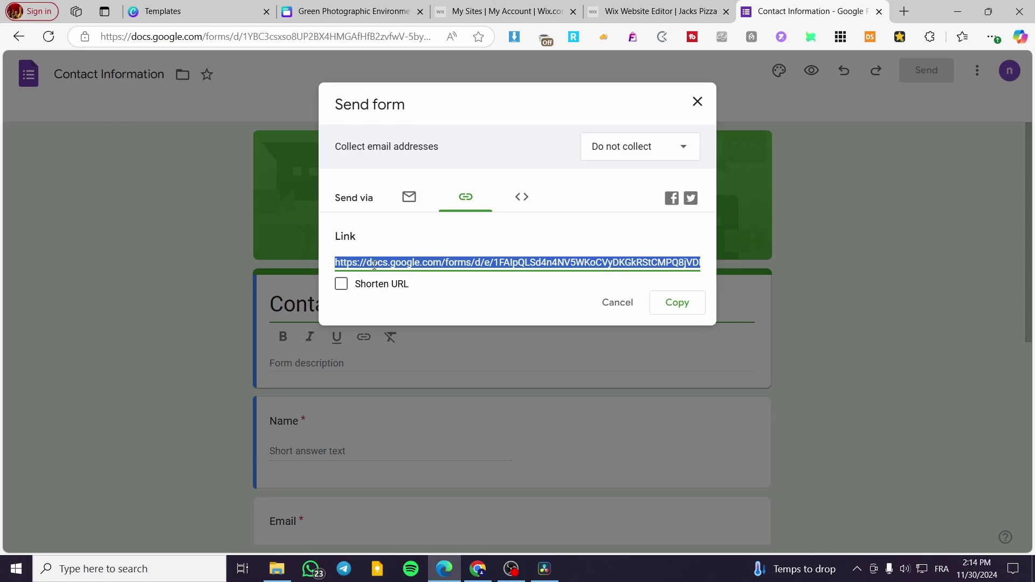
left_click(698, 102)
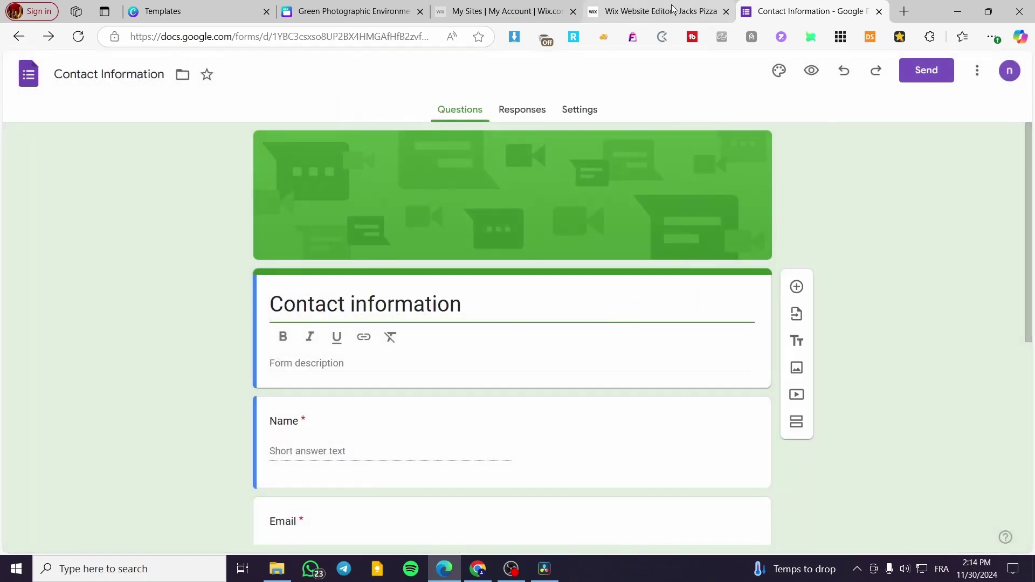
Set the contact form's email address collection to Responder input in the sending options
left_click(925, 71)
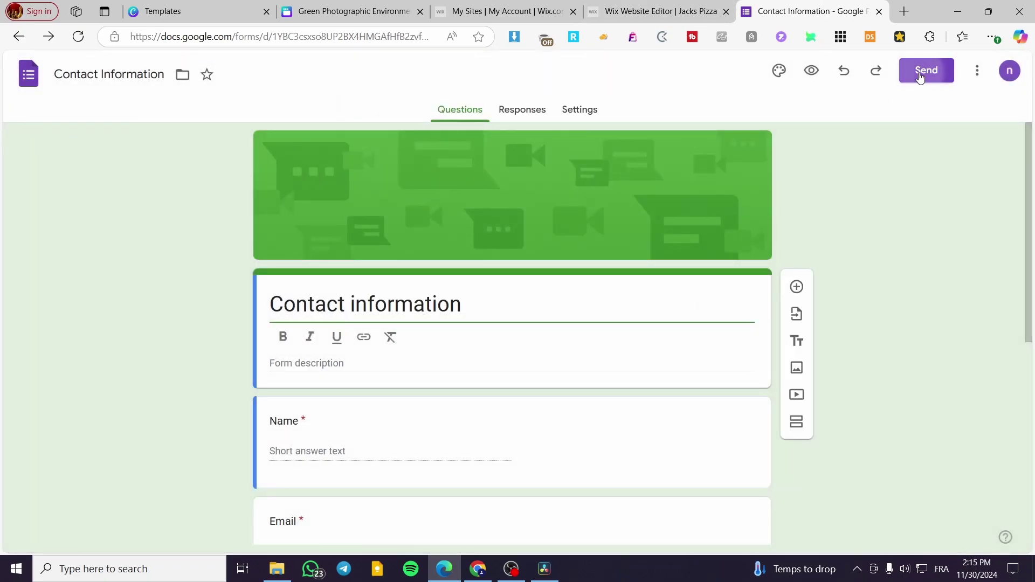
left_click(670, 148)
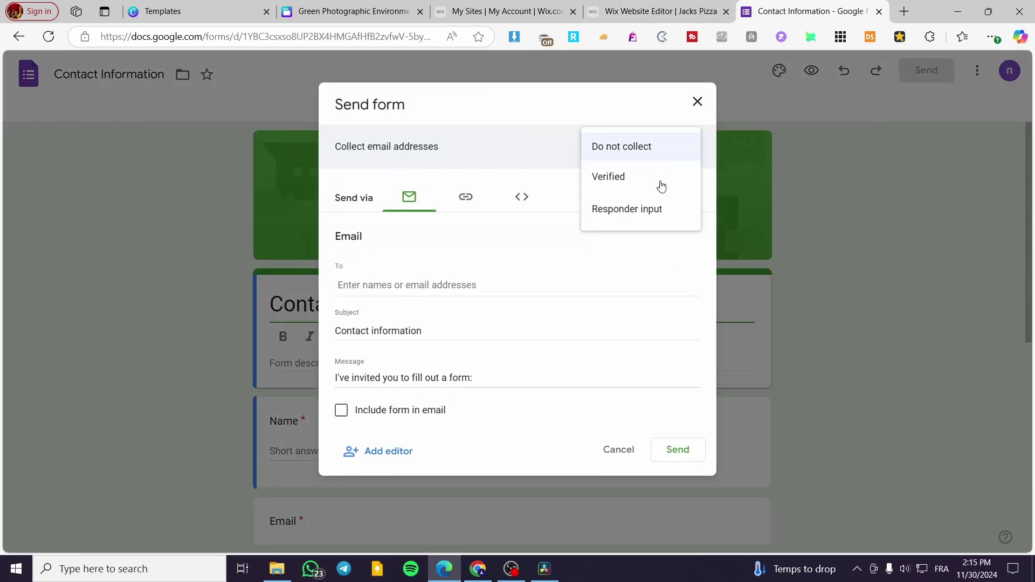
left_click(640, 222)
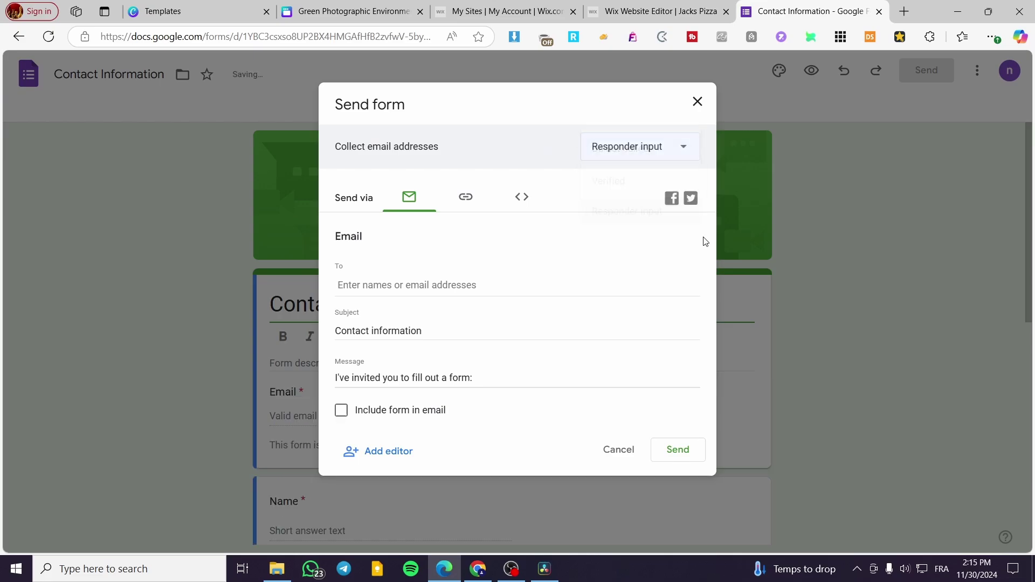
Close the form's sending options, switch to the Canva design and open the Embed app by searching the apps for "embed"
left_click(698, 102)
left_click(345, 11)
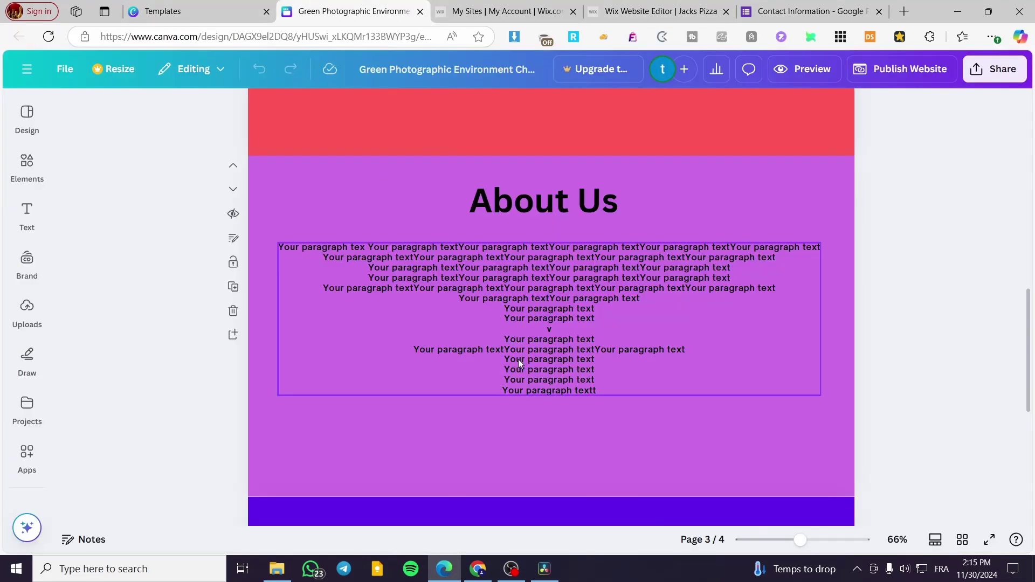
scroll(518, 359, "down", 5)
mouse_move(29, 166)
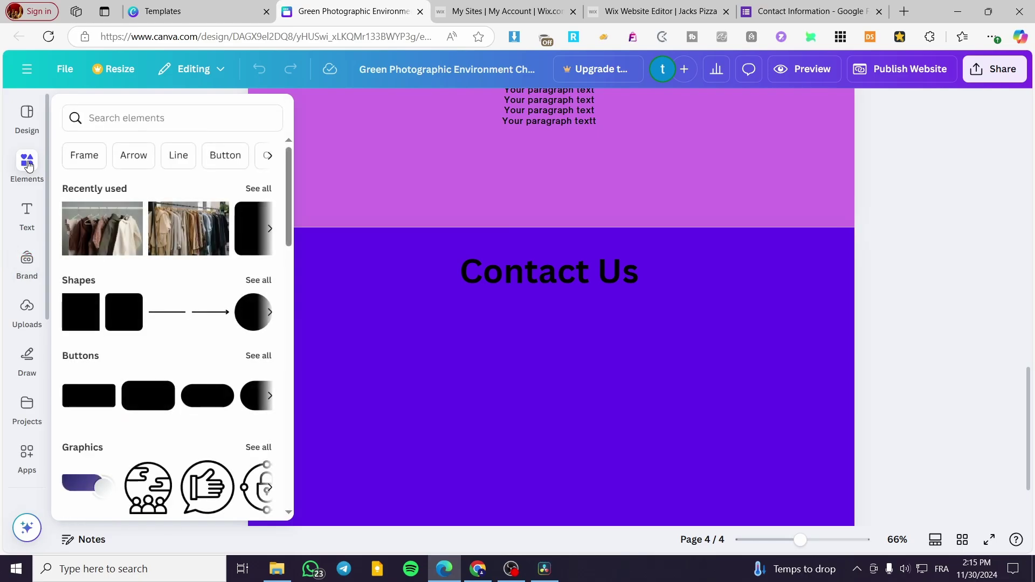
left_click(27, 455)
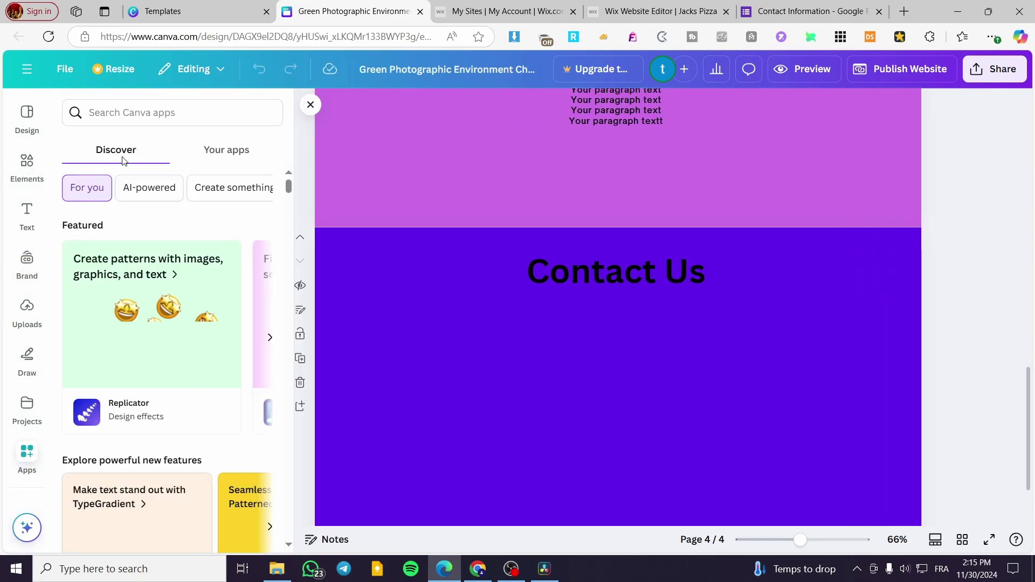
left_click(131, 114)
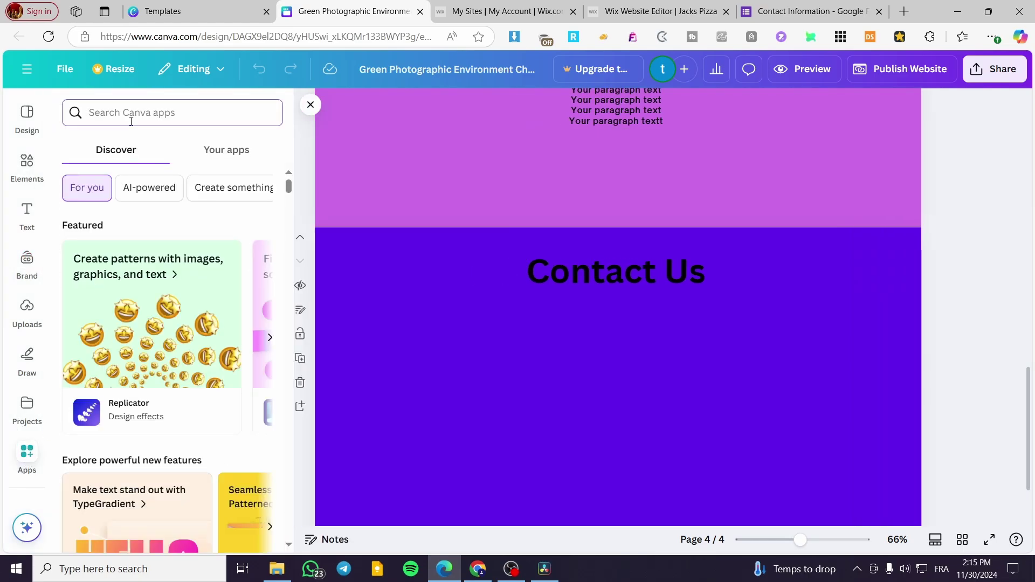
type("embed")
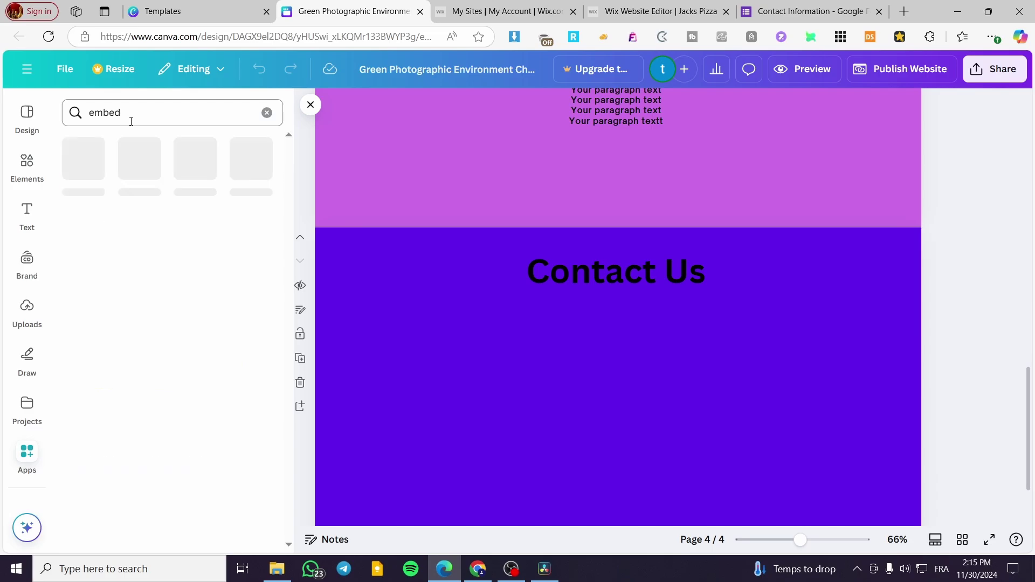
left_click(86, 160)
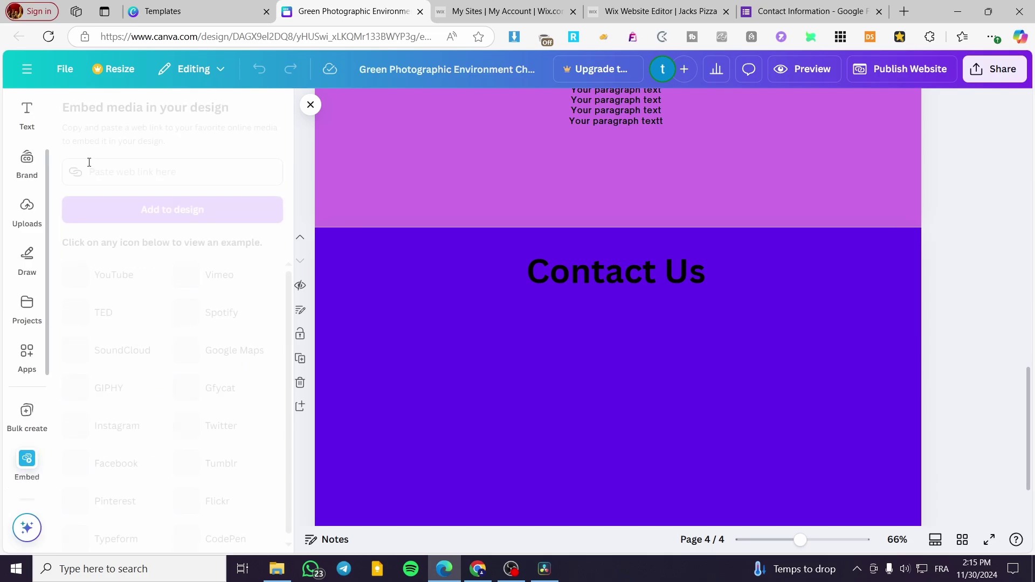
Try to embed the Google Forms contact form link in the Contact Us page
left_click(148, 171)
key("ctrl+v")
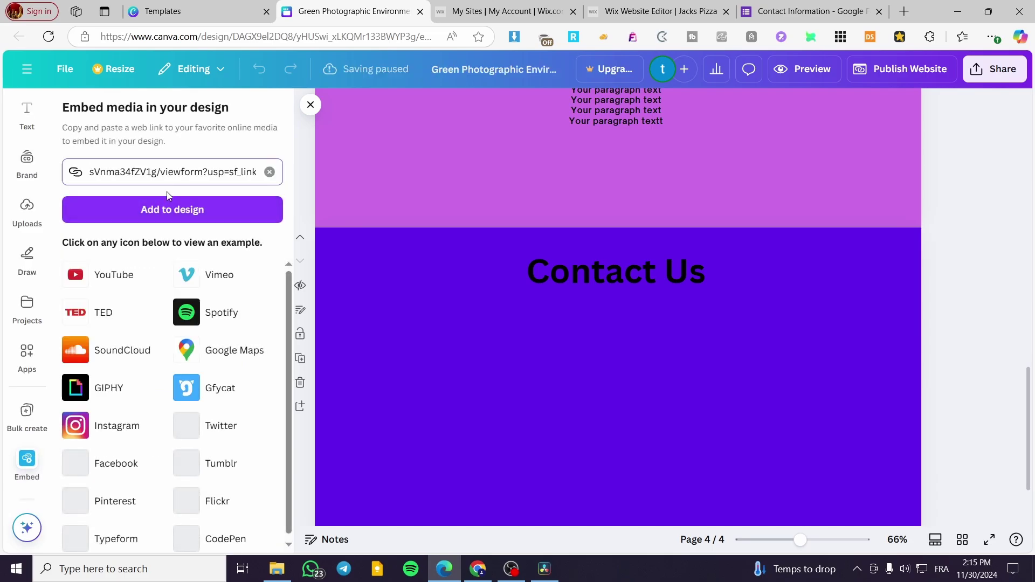
left_click(168, 209)
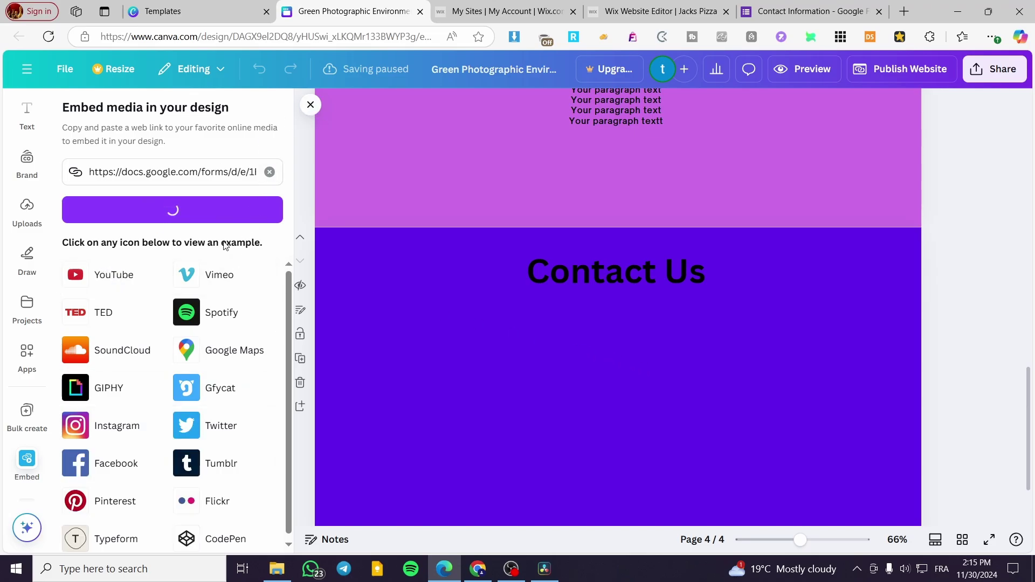
left_click(795, 13)
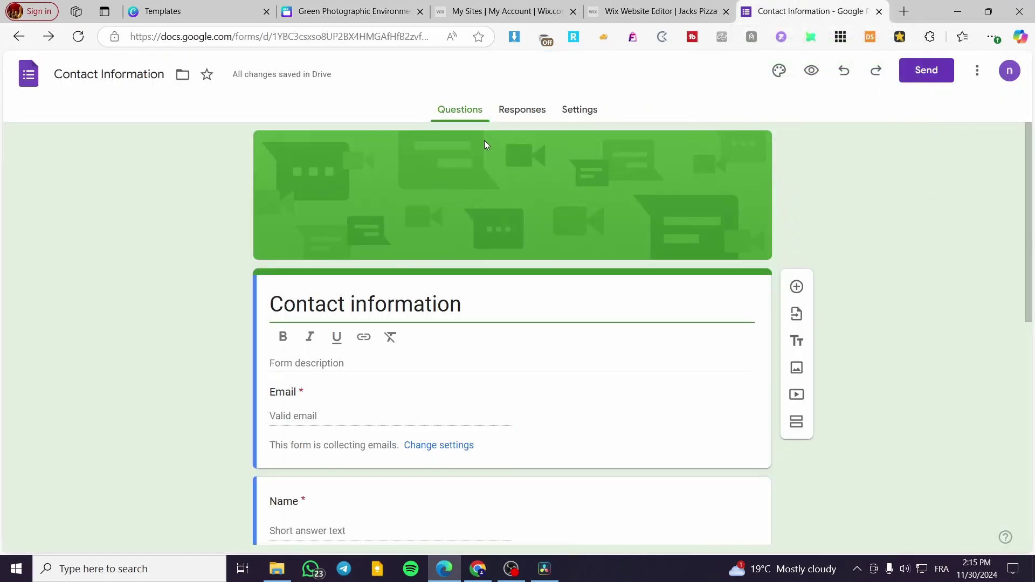
left_click(317, 6)
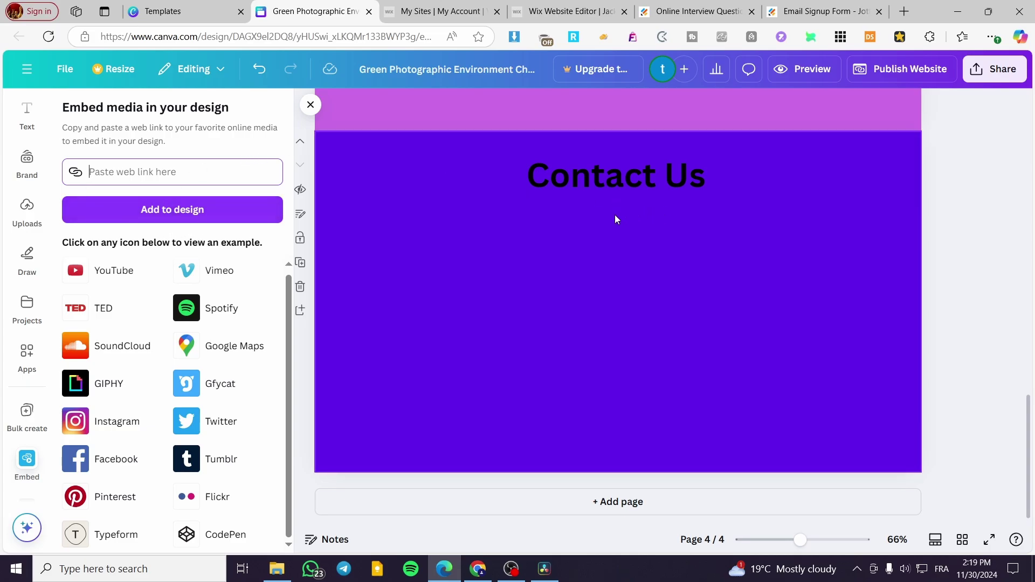
Move the Contact Us heading up to the page's upper edge, and close the Jotform Online Interview form after looking through it
left_click_drag(630, 188, 628, 166)
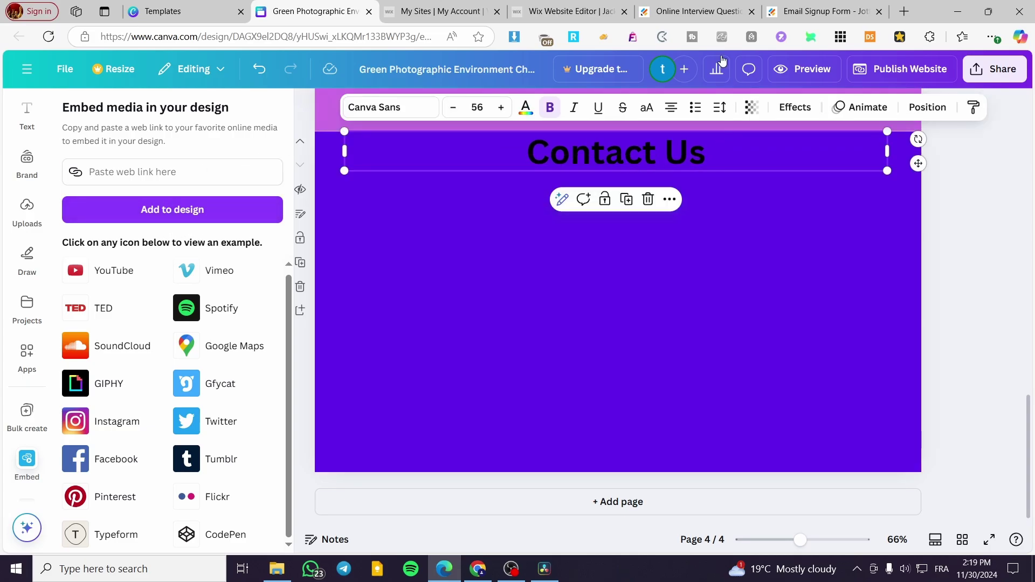
left_click(695, 11)
scroll(419, 384, "up", 15)
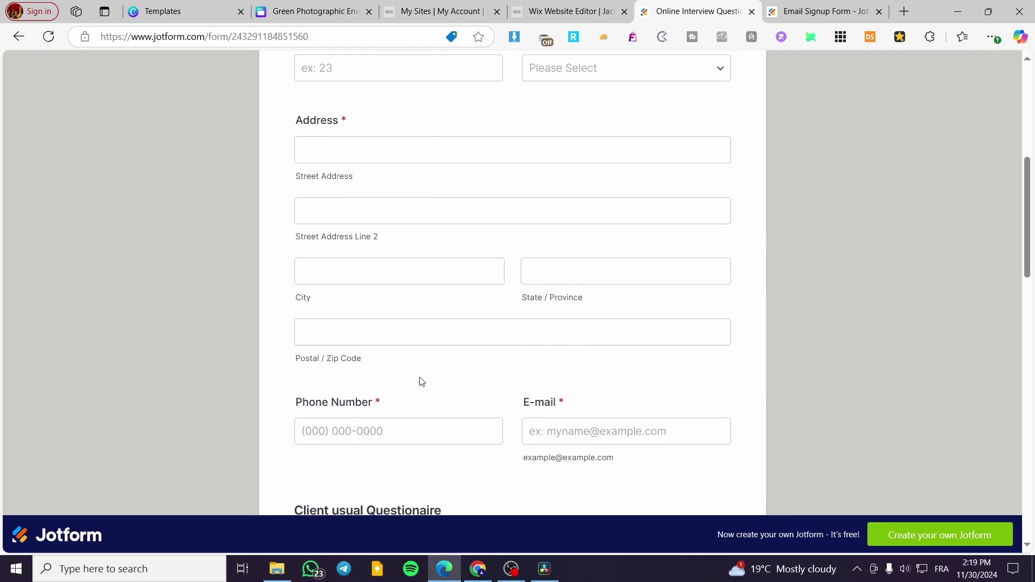
scroll(422, 381, "up", 7)
left_click(752, 11)
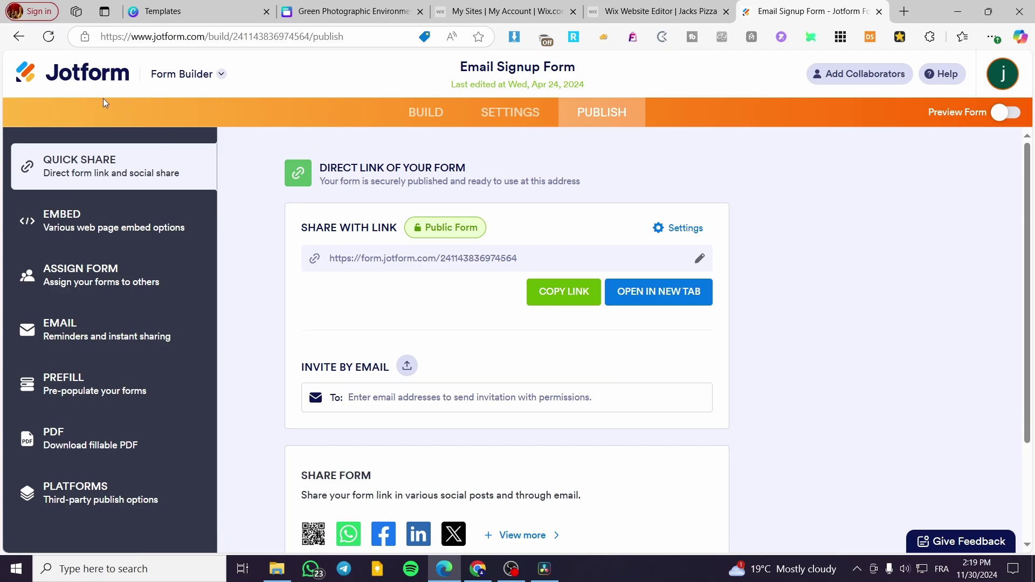
Copy the direct link of Jotform's Email Signup Form, switch back to Canva and embed it in the Contact Us page
left_click(593, 297)
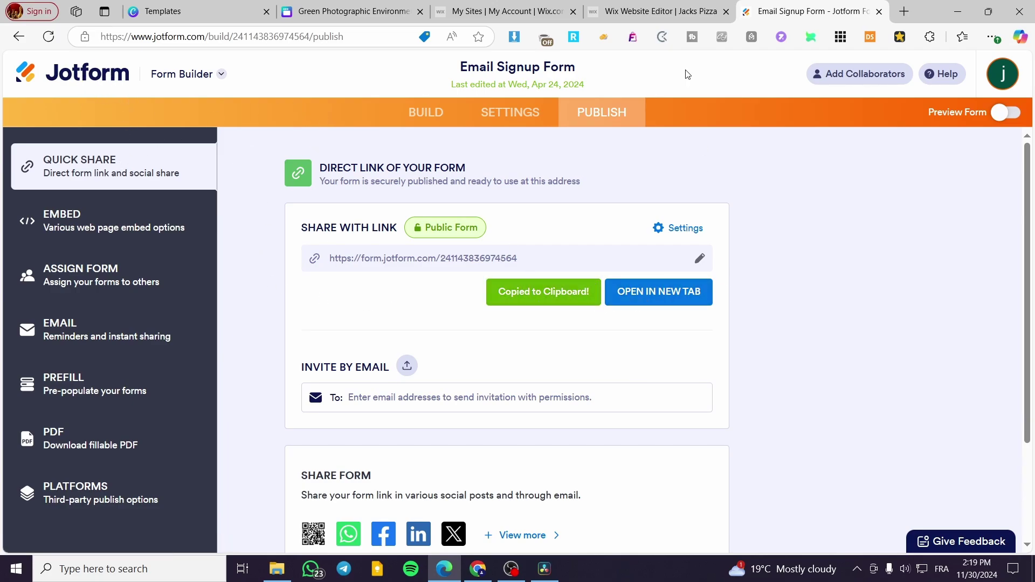
left_click(351, 10)
left_click(188, 171)
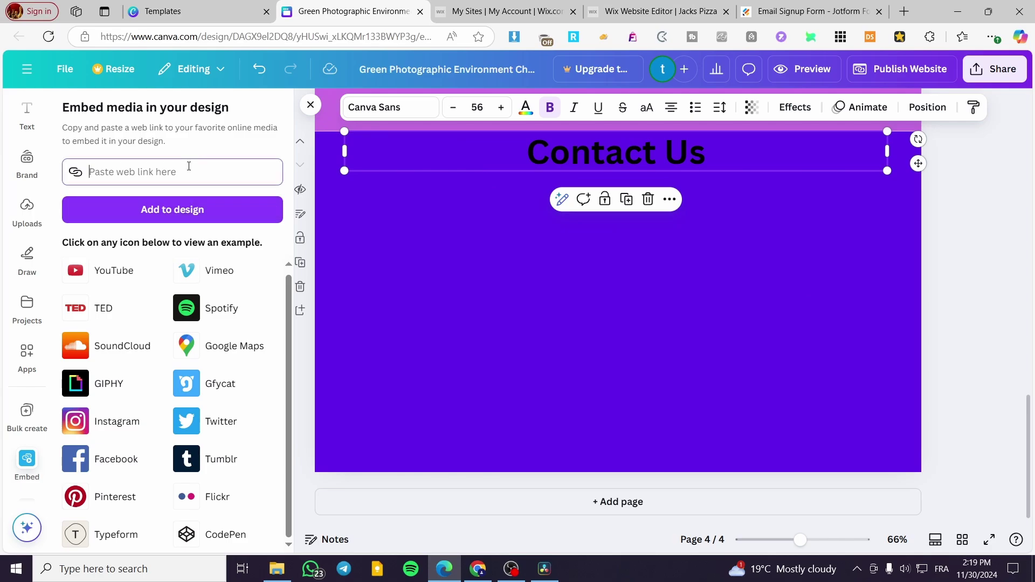
key("ctrl+v")
left_click(172, 209)
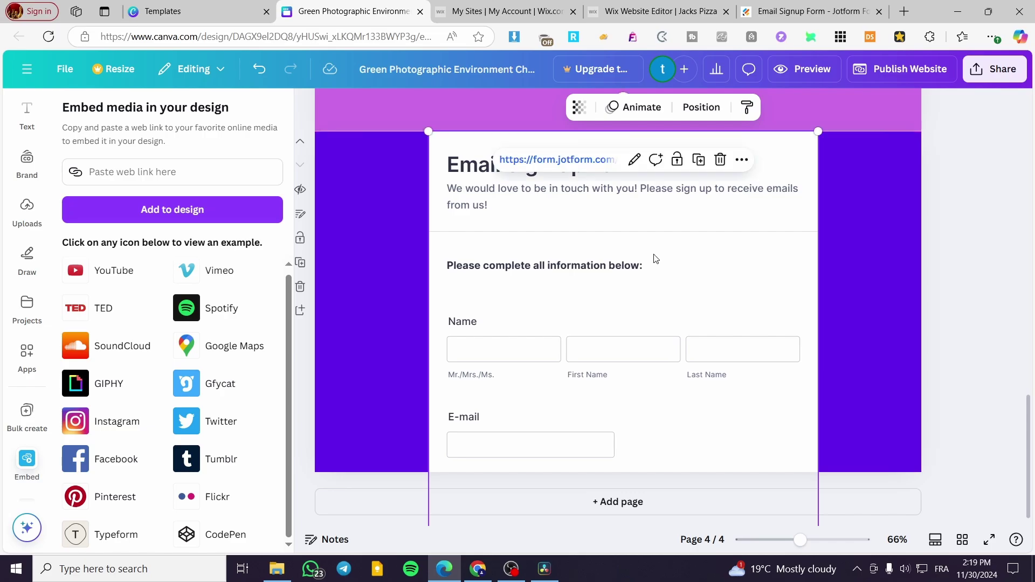
Shrink the embedded Email Sign Up Form and place it directly below the Contact Us heading
scroll(840, 431, "down", 5)
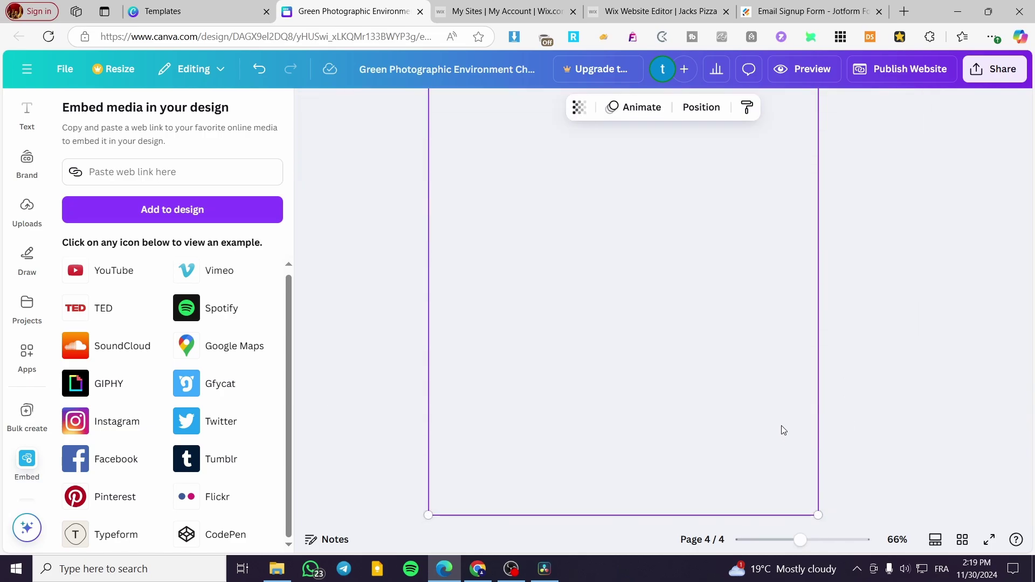
left_click_drag(820, 519, 1027, 574)
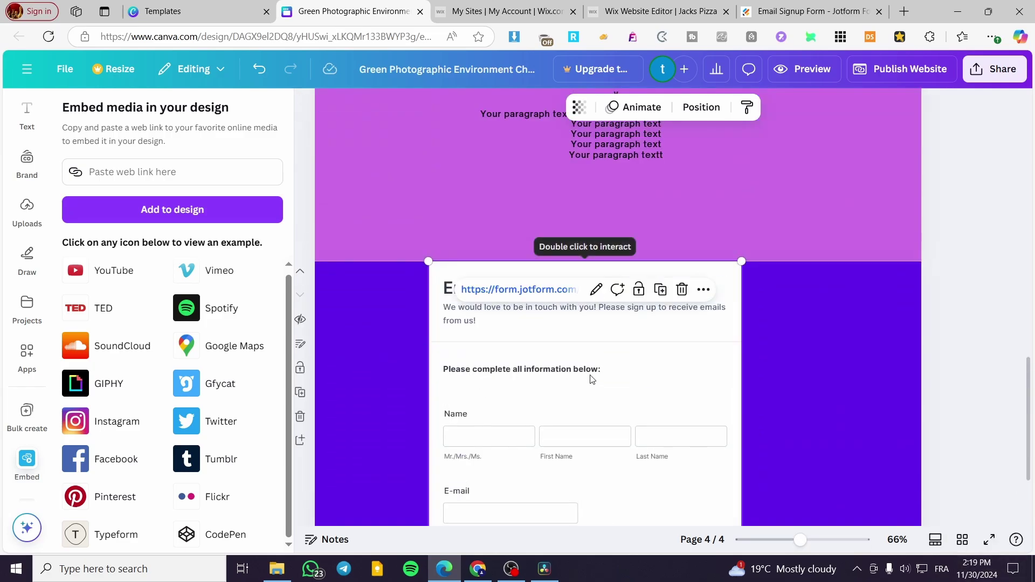
left_click(703, 290)
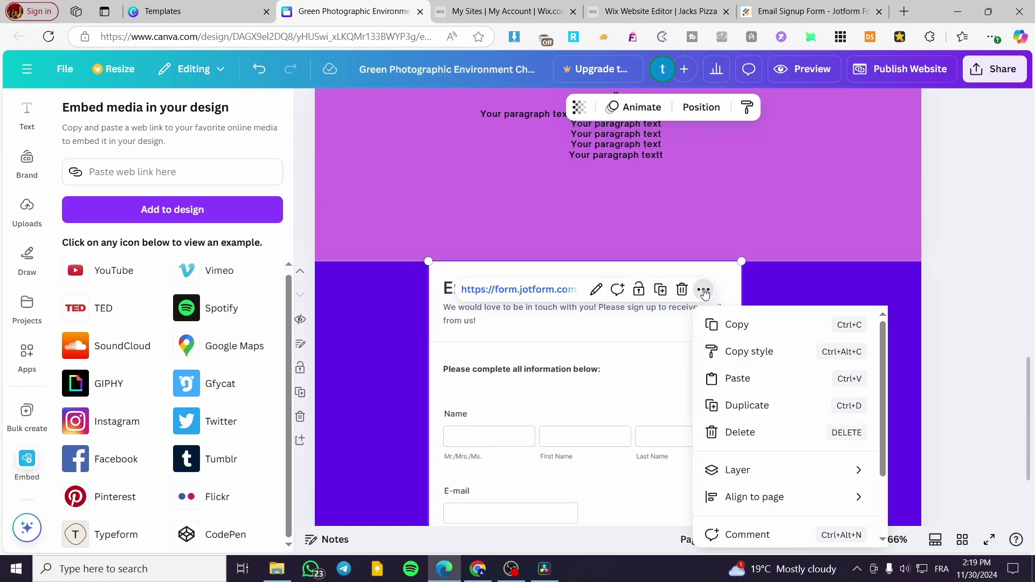
left_click(703, 290)
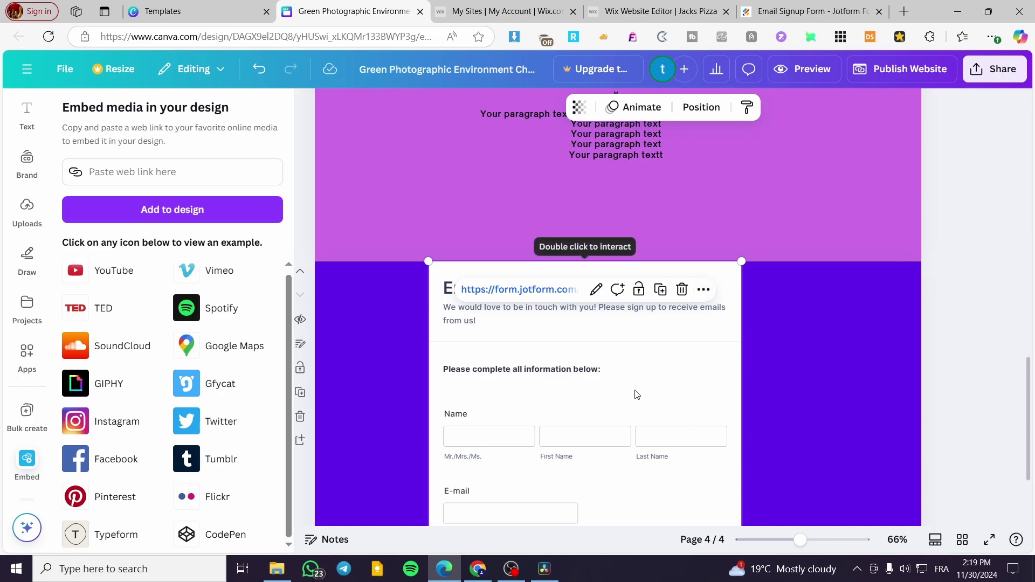
left_click_drag(639, 348, 671, 386)
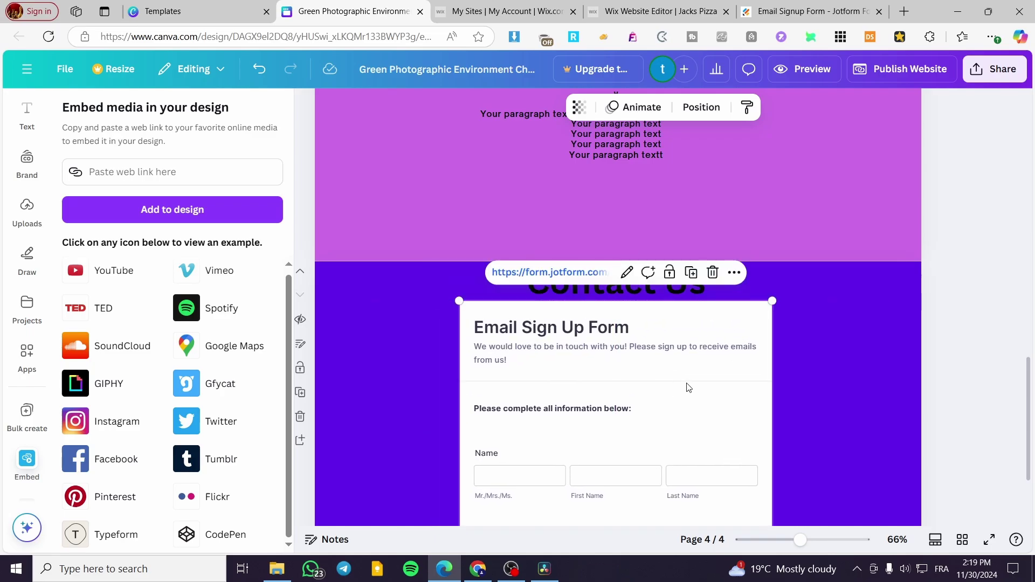
Extend the Contact Us page downward until the whole embedded form fits, including its Continue button and Jotform footer
left_click(861, 370)
scroll(862, 367, "down", 3)
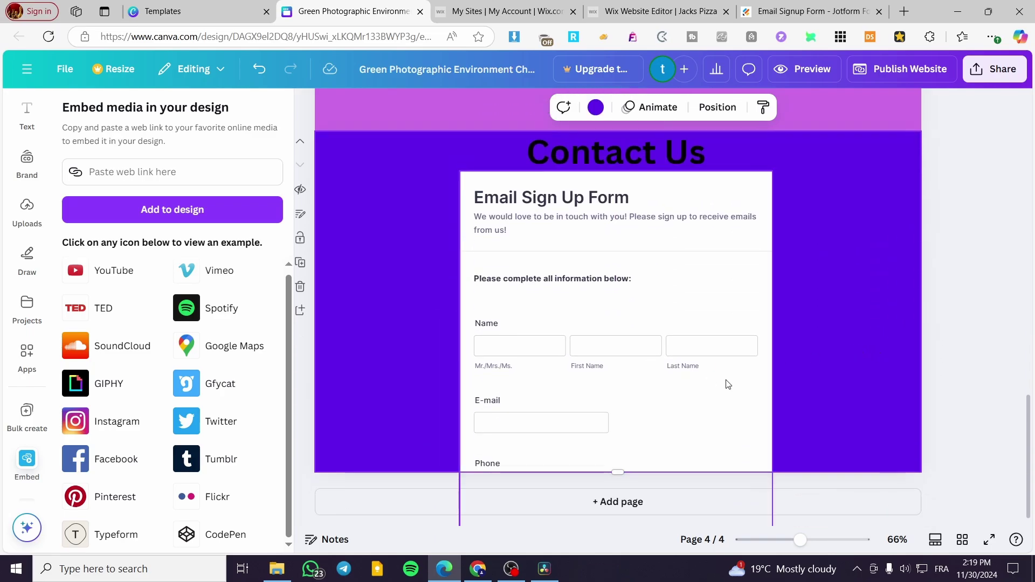
left_click_drag(613, 472, 645, 543)
scroll(688, 321, "down", 5)
mouse_move(616, 273)
left_mouse_down()
mouse_move(636, 512)
mouse_move(653, 365)
left_mouse_up()
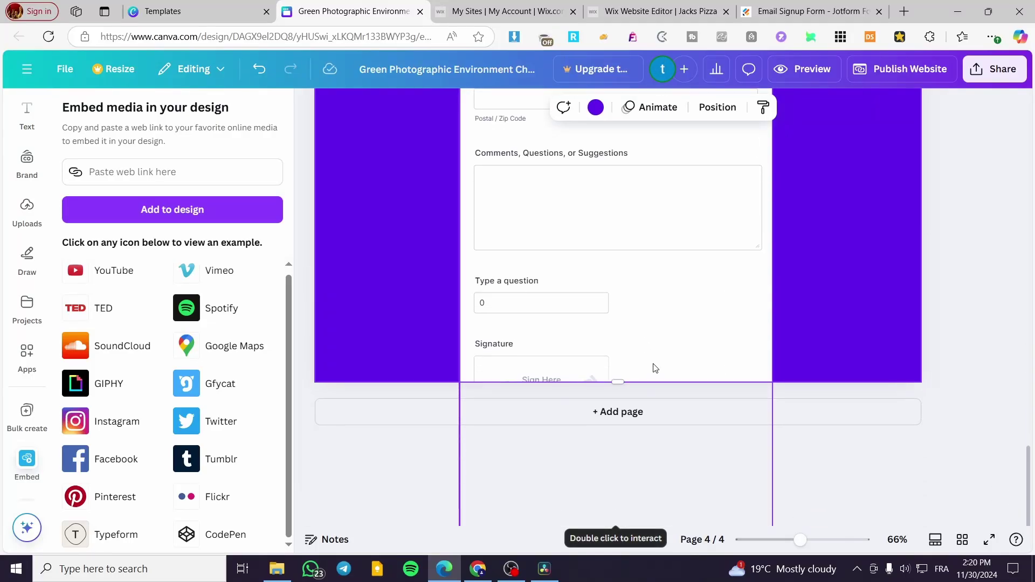
scroll(617, 380, "up", 2)
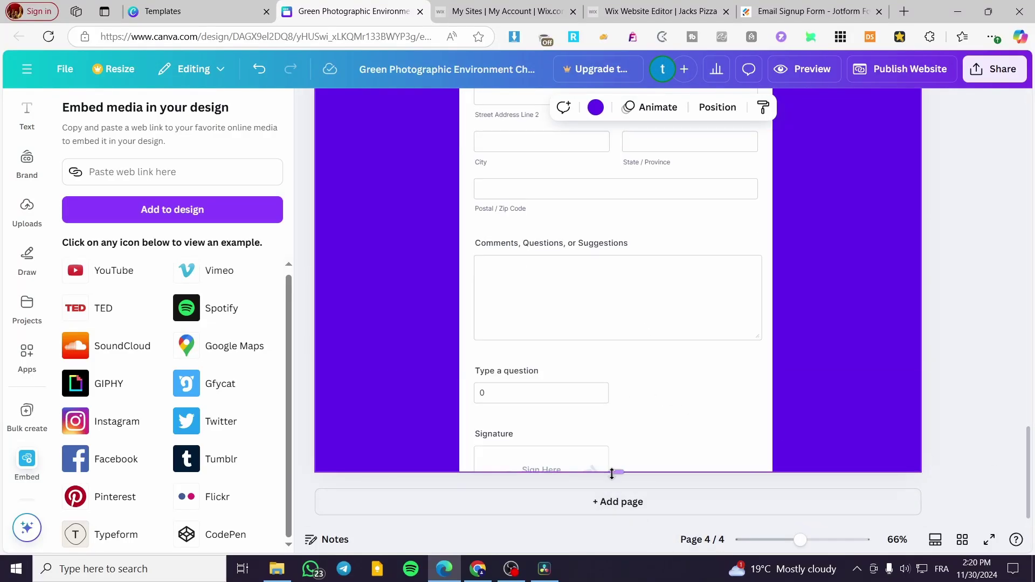
left_click_drag(618, 473, 618, 545)
scroll(634, 436, "down", 2)
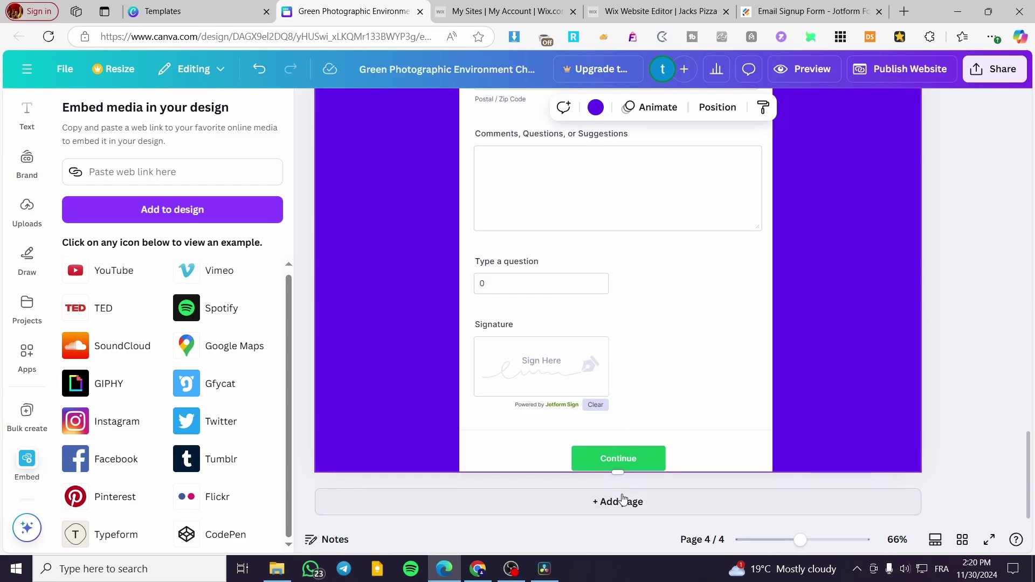
left_click_drag(618, 472, 613, 560)
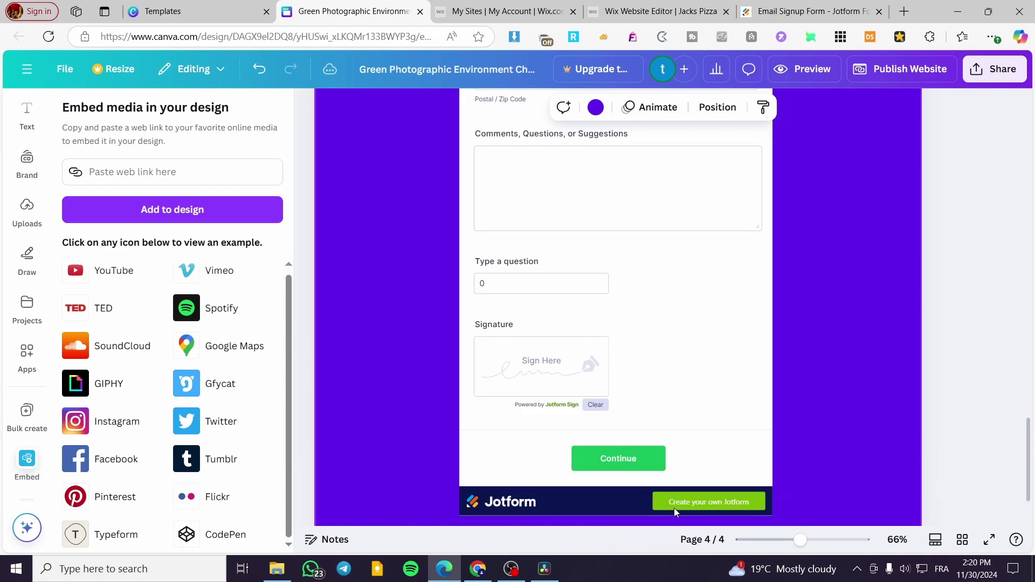
Add a heading reading "Home" to the first page and place it in the page's upper right corner
scroll(673, 508, "up", 15)
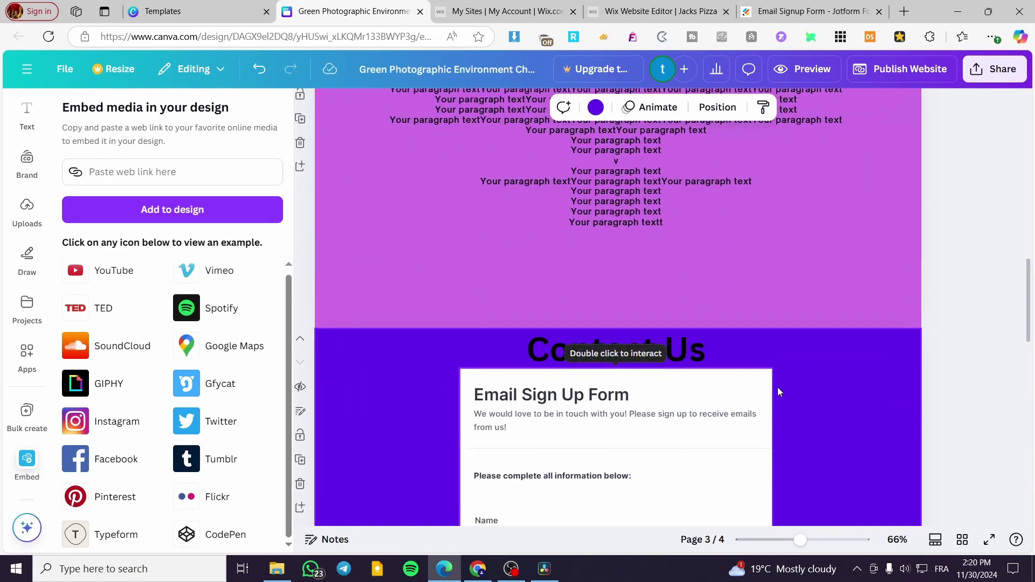
scroll(705, 395, "down", 2)
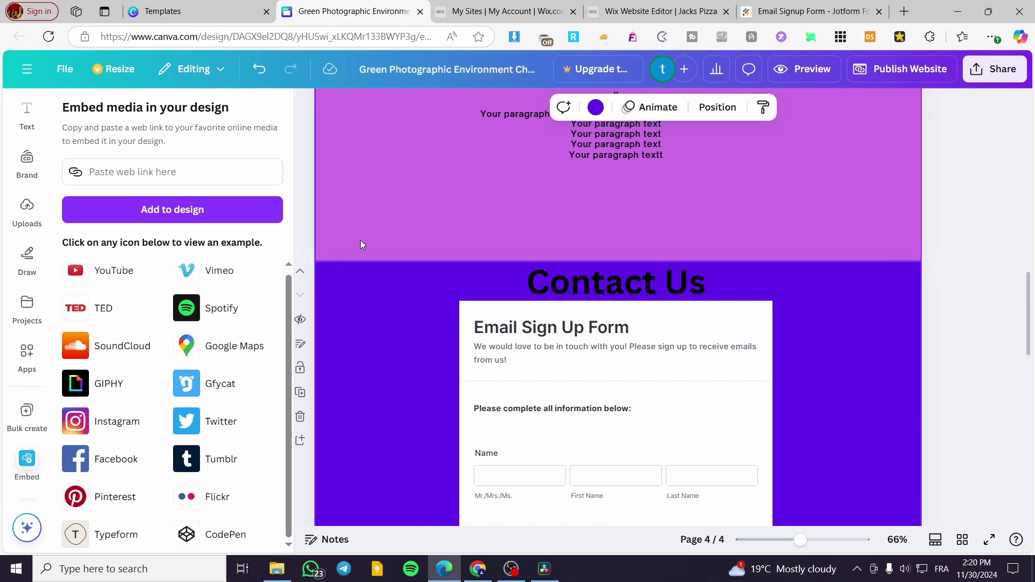
scroll(360, 240, "up", 20)
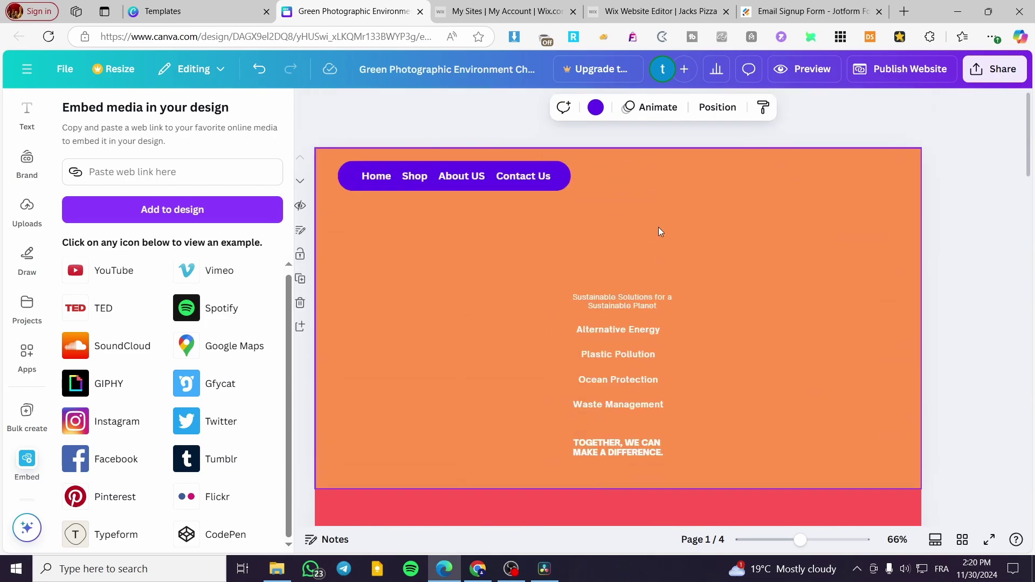
left_click(661, 232)
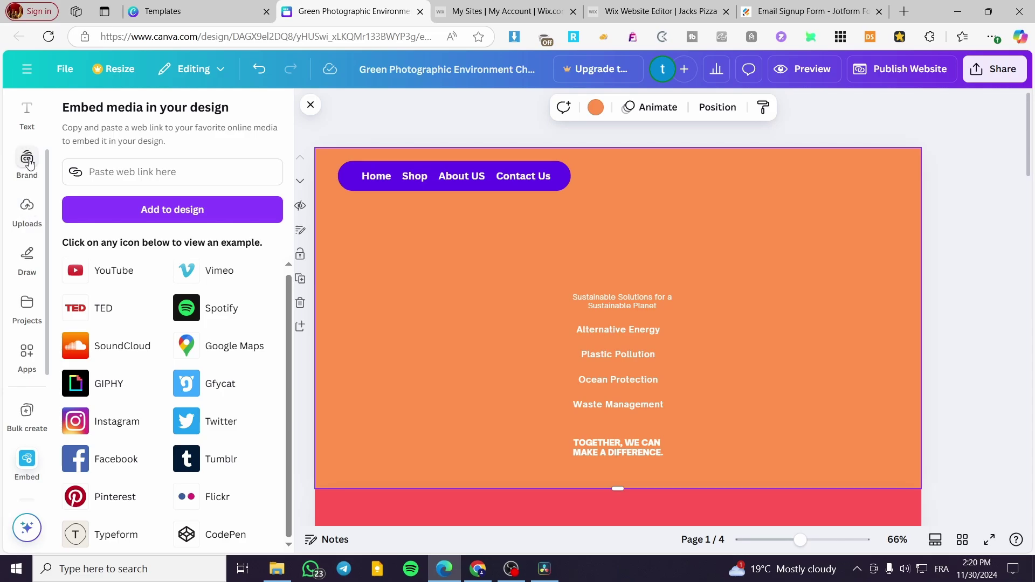
left_click(27, 113)
left_click(159, 303)
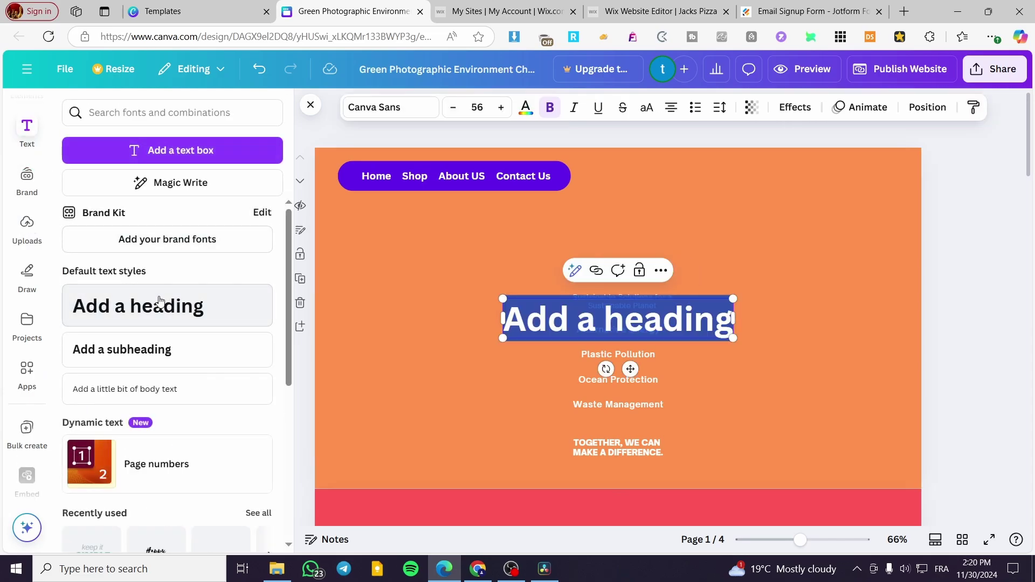
type("Home")
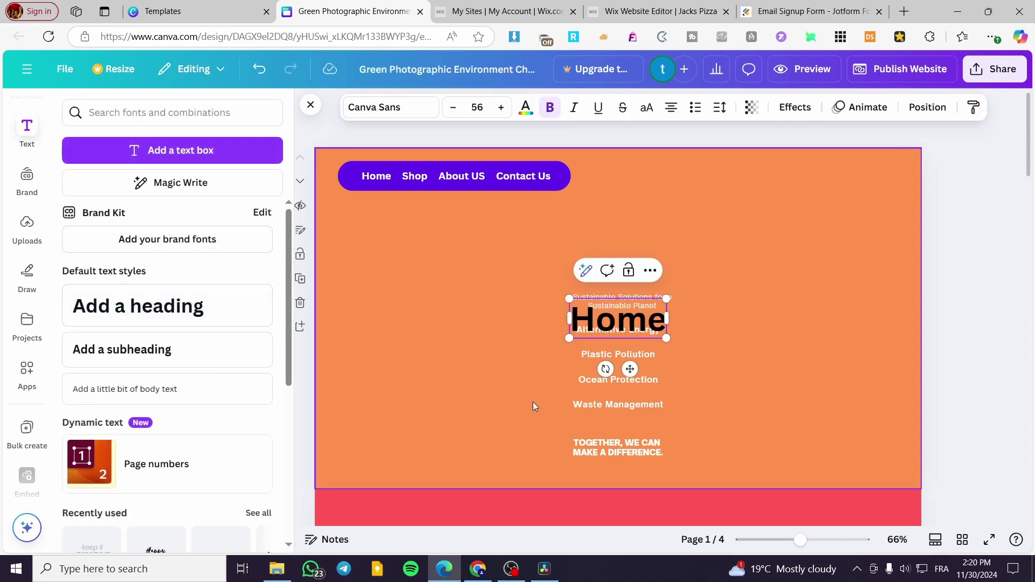
left_click_drag(631, 369, 866, 233)
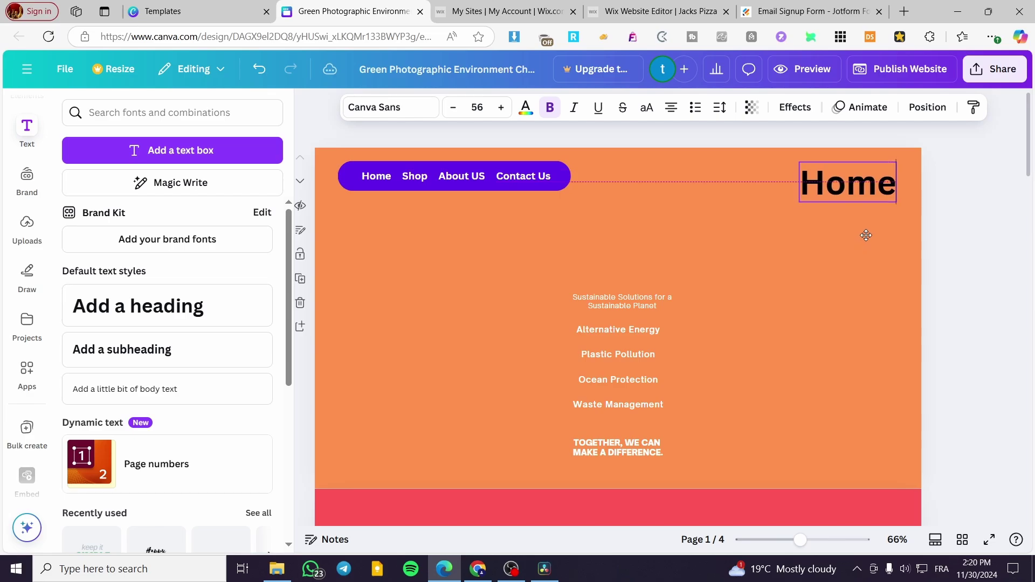
Delete the large Home heading from the first page
left_click(978, 252)
left_click(874, 183)
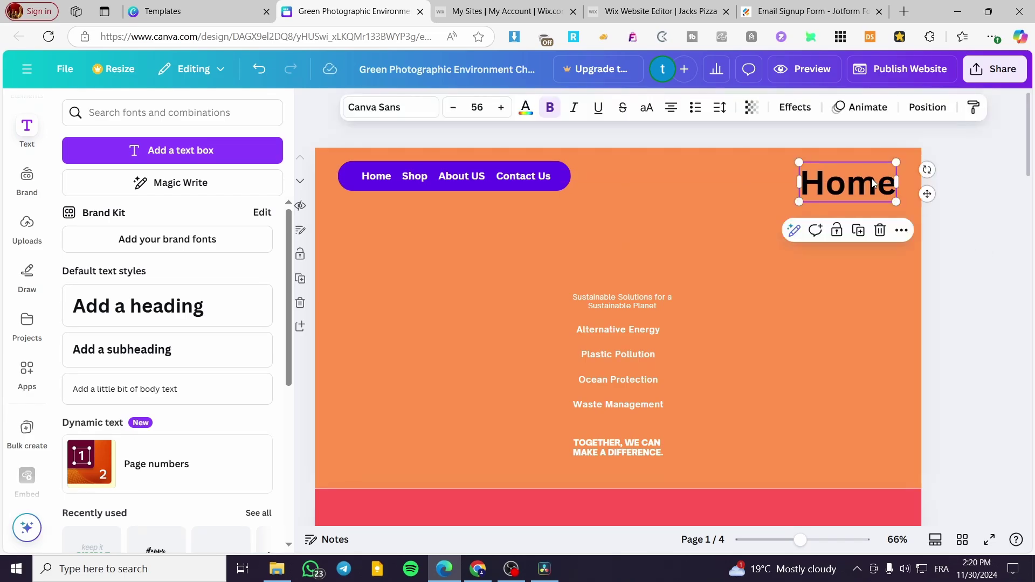
key("Delete")
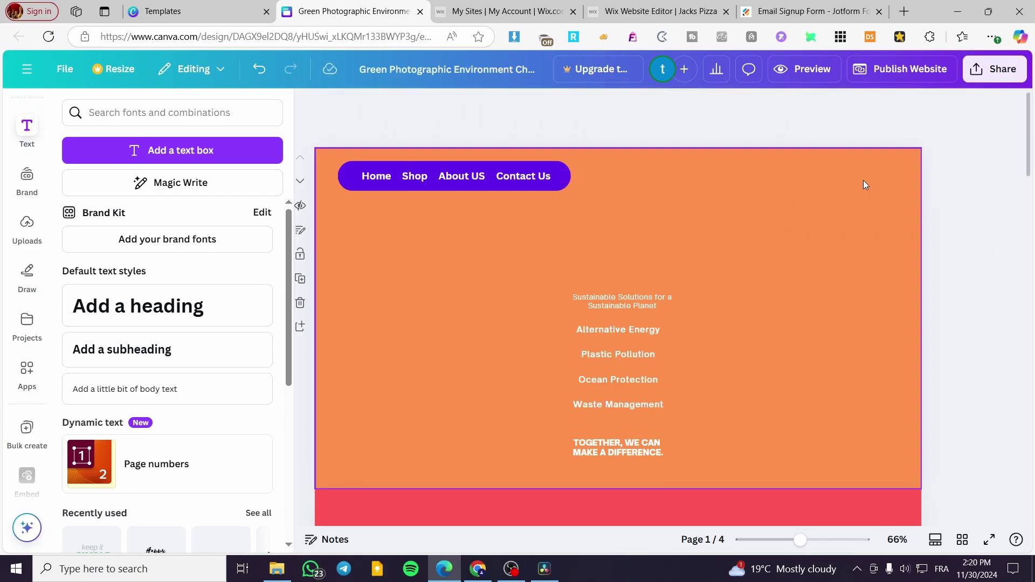
Link the Home text in the first page's navigation bar to the document page 1 - Home
left_click(382, 176)
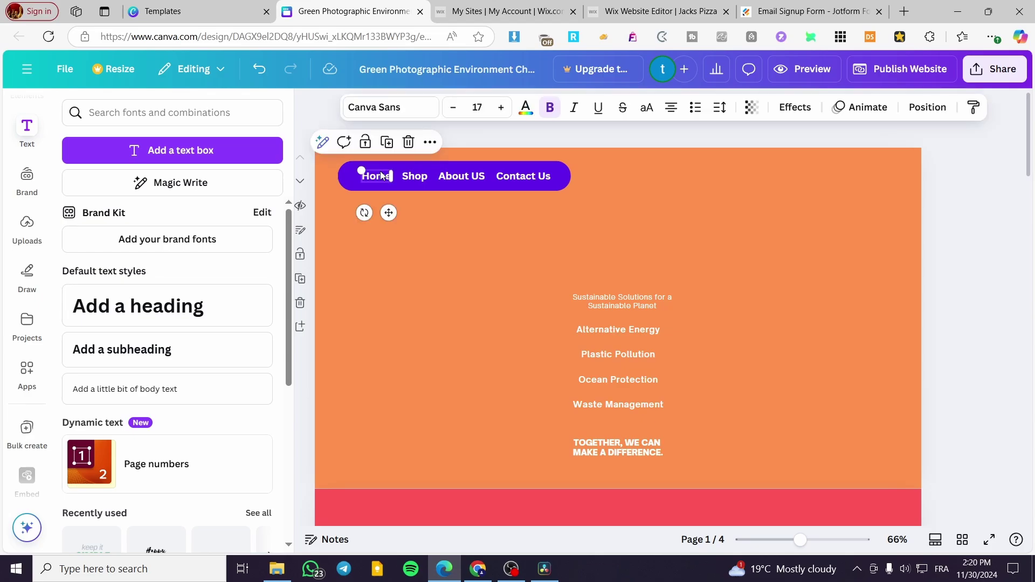
left_click(310, 106)
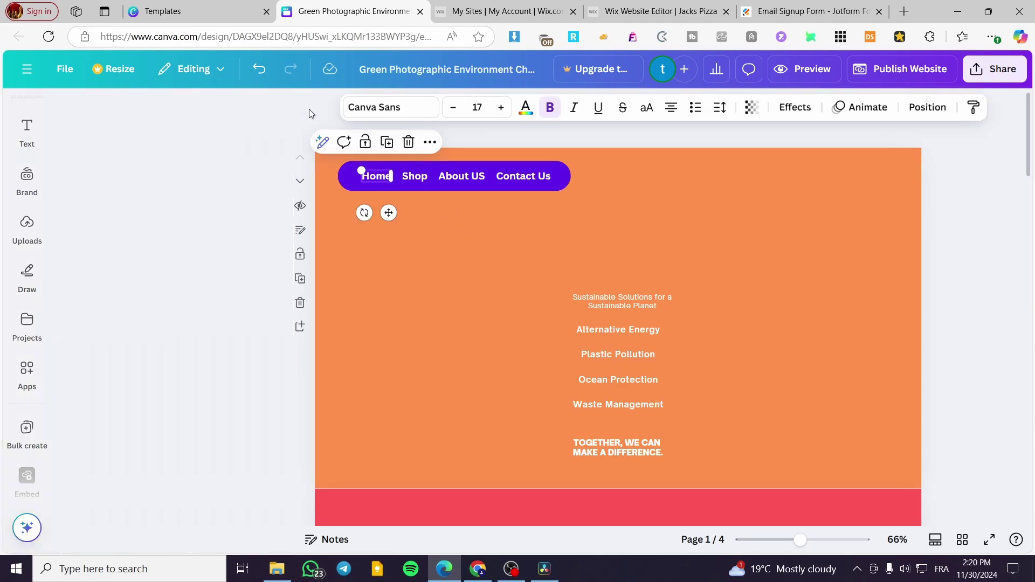
left_click(405, 176)
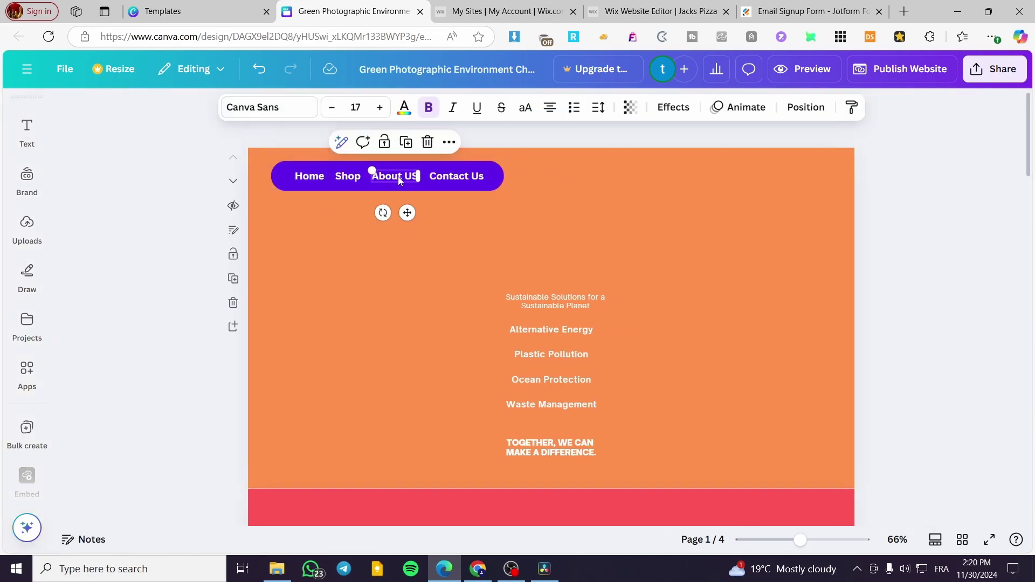
left_click(467, 179)
left_click(314, 180)
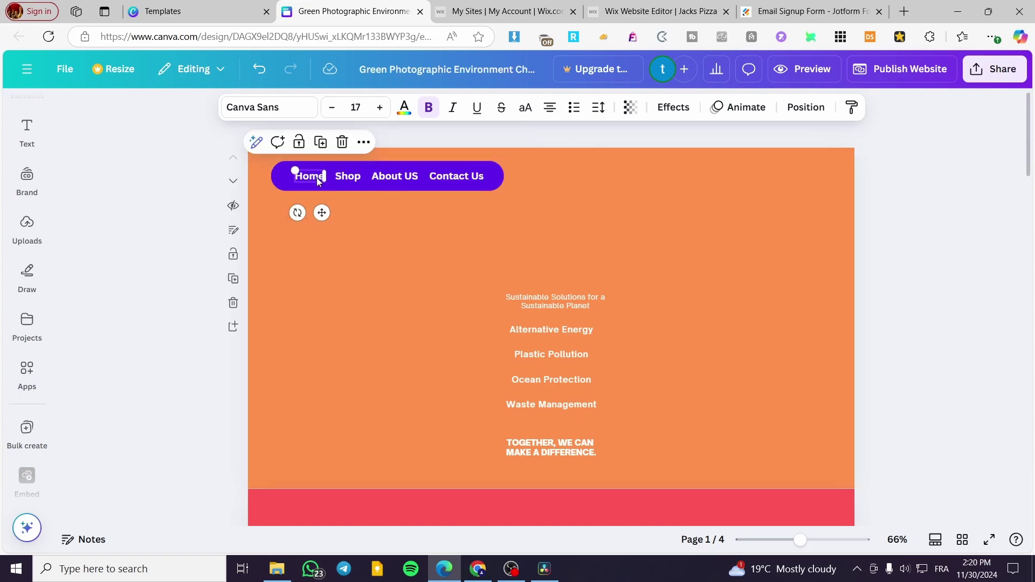
left_click(363, 144)
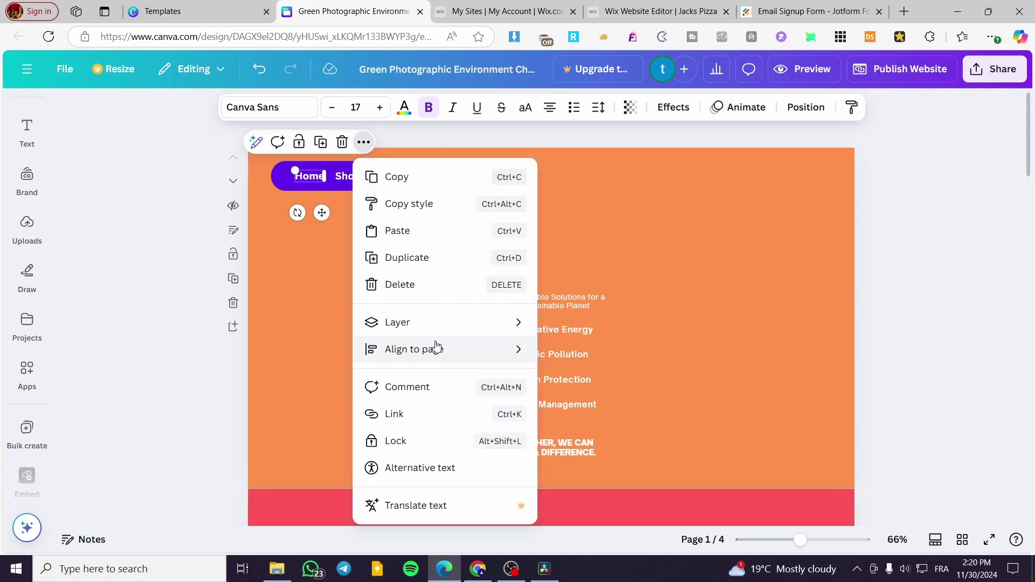
left_click(443, 413)
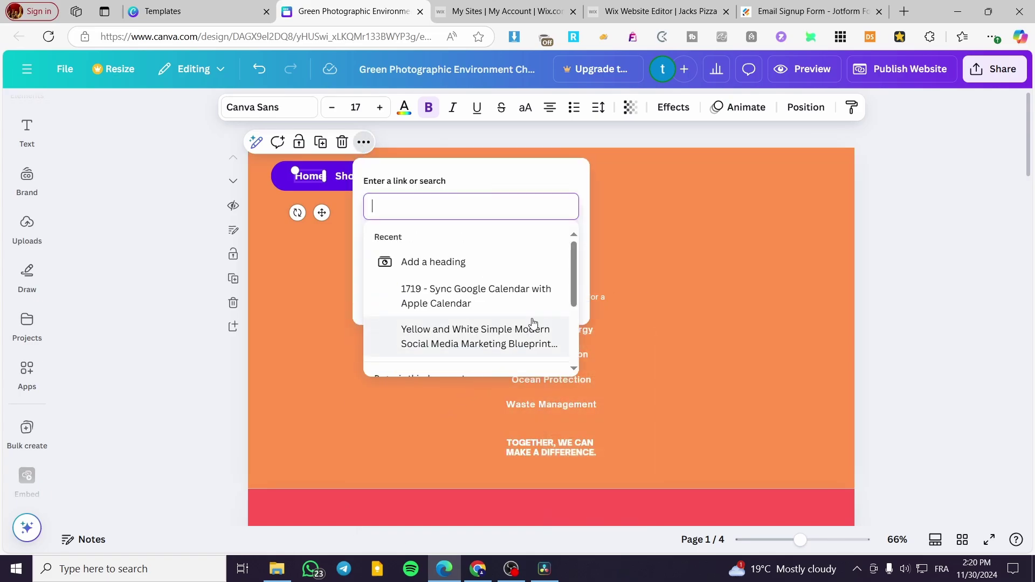
scroll(544, 268, "down", 2)
scroll(430, 295, "up", 3)
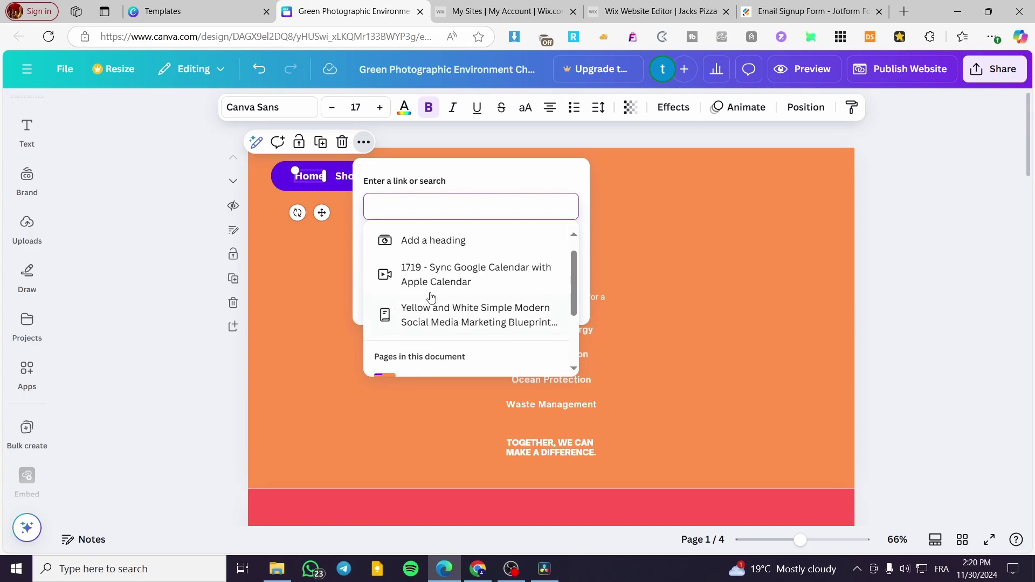
scroll(458, 251, "down", 2)
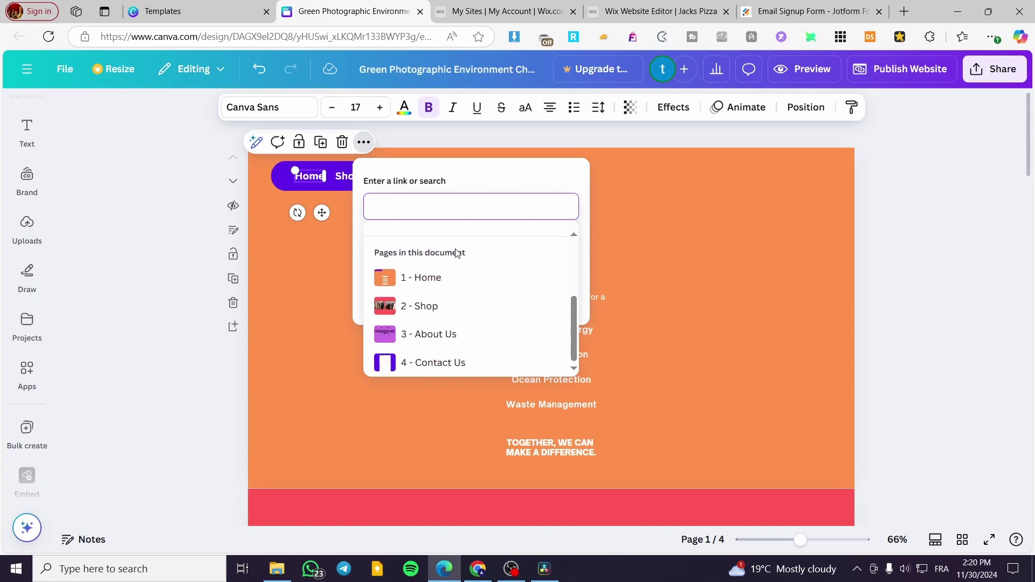
scroll(460, 280, "up", 2)
scroll(478, 266, "down", 1)
scroll(464, 275, "down", 1)
left_click(434, 278)
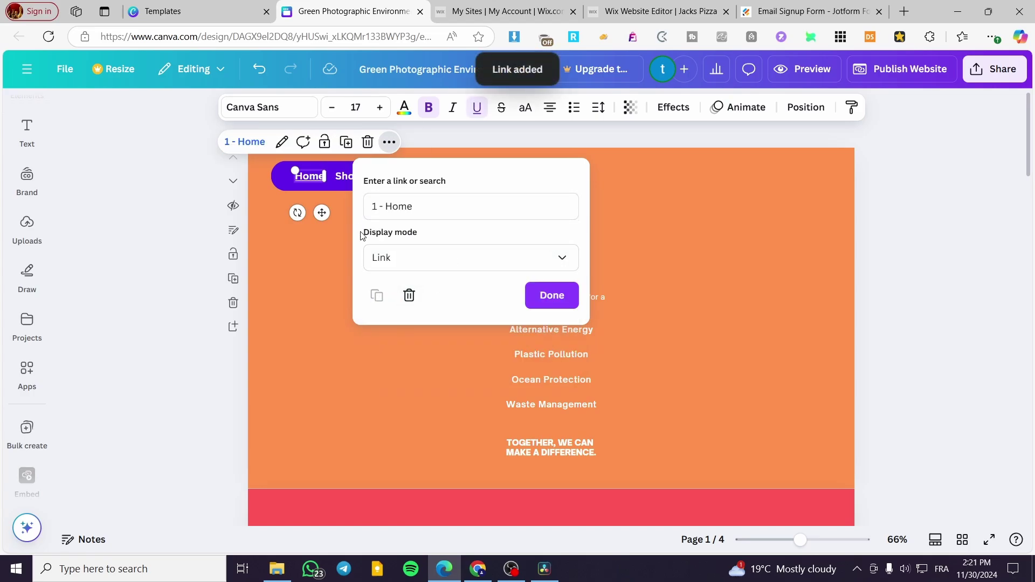
left_click(549, 294)
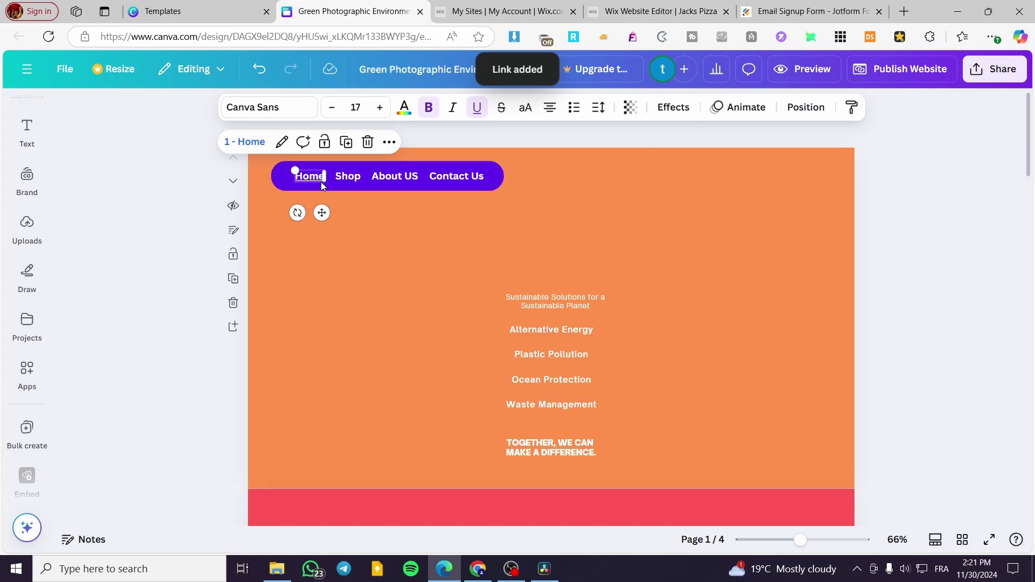
Link the Shop text in the navigation bar to the document page 2 - Shop
double_click(354, 182)
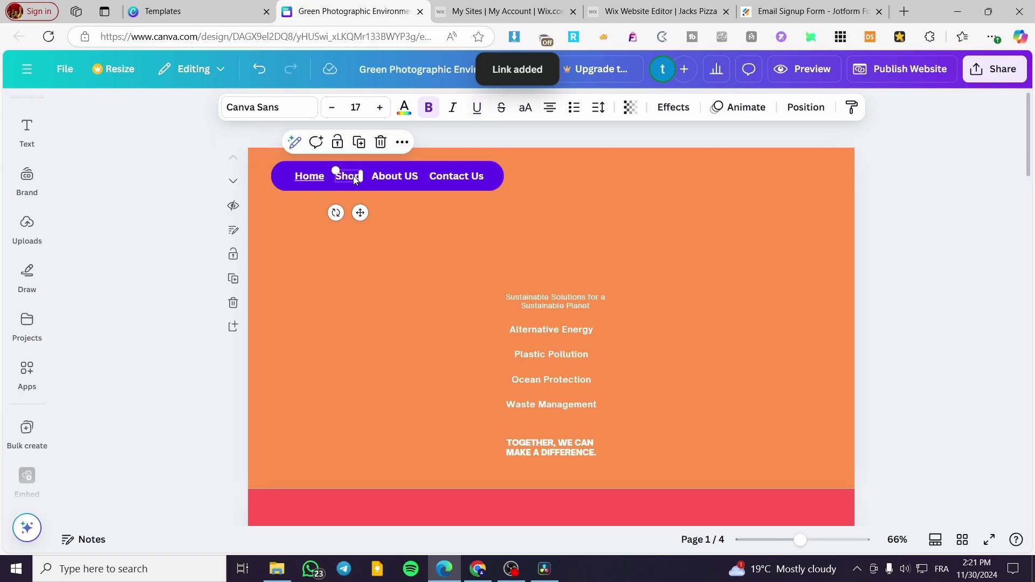
left_click(402, 143)
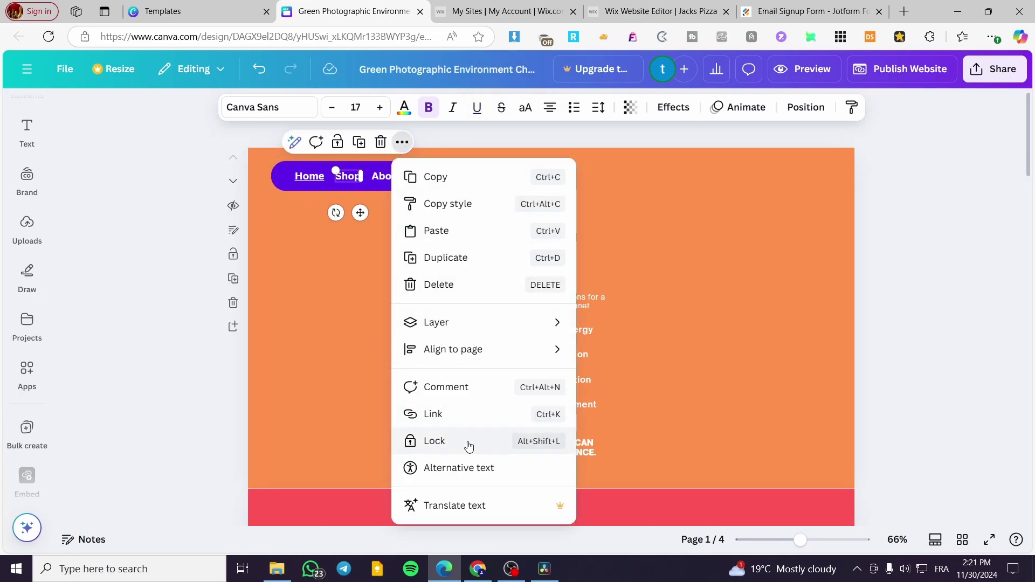
left_click(468, 414)
scroll(527, 290, "down", 3)
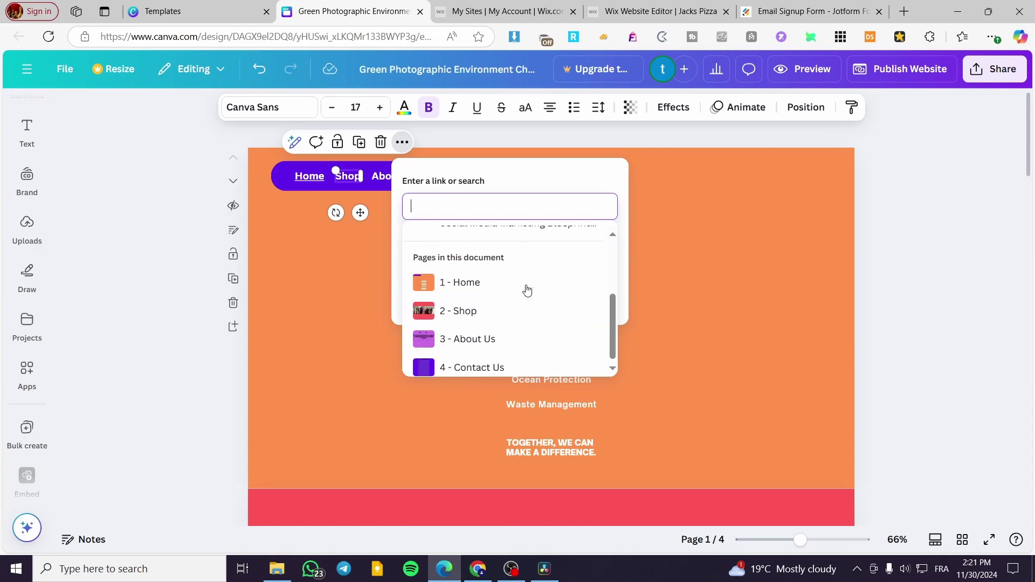
left_click(505, 315)
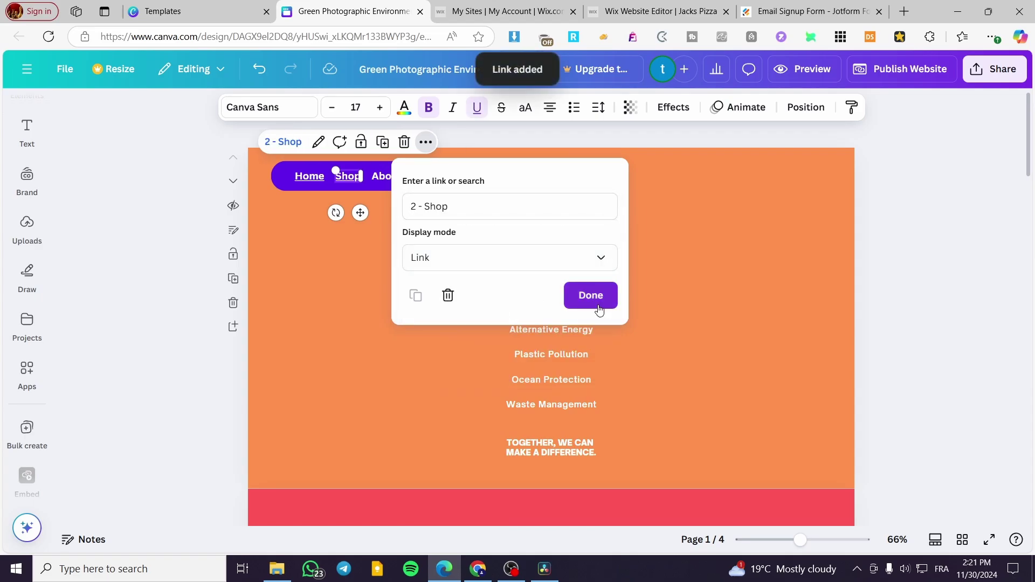
left_click(589, 293)
Link the About US text in the navigation bar to the document page 3 - About Us
left_click_drag(372, 176, 399, 177)
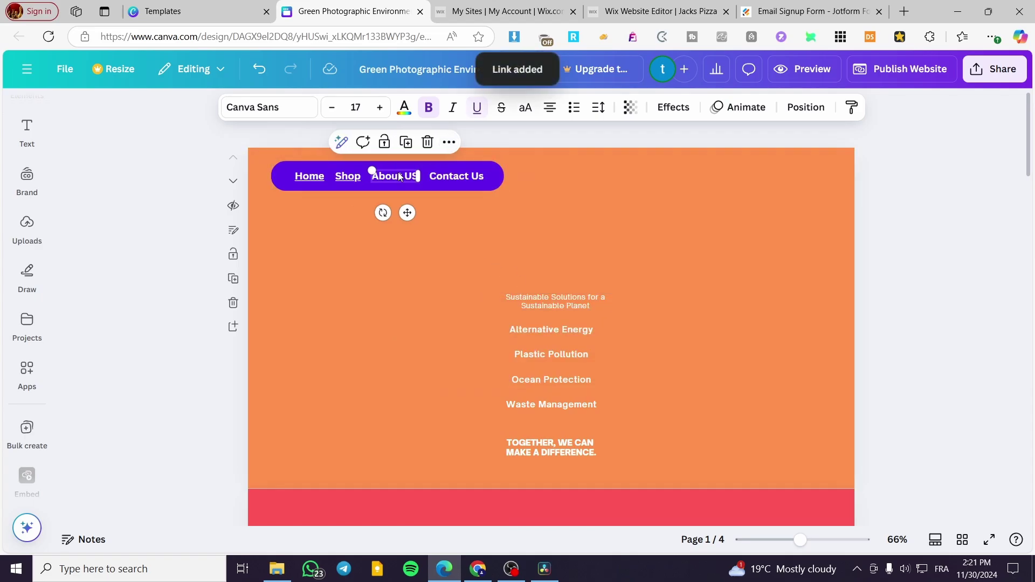
left_click(449, 143)
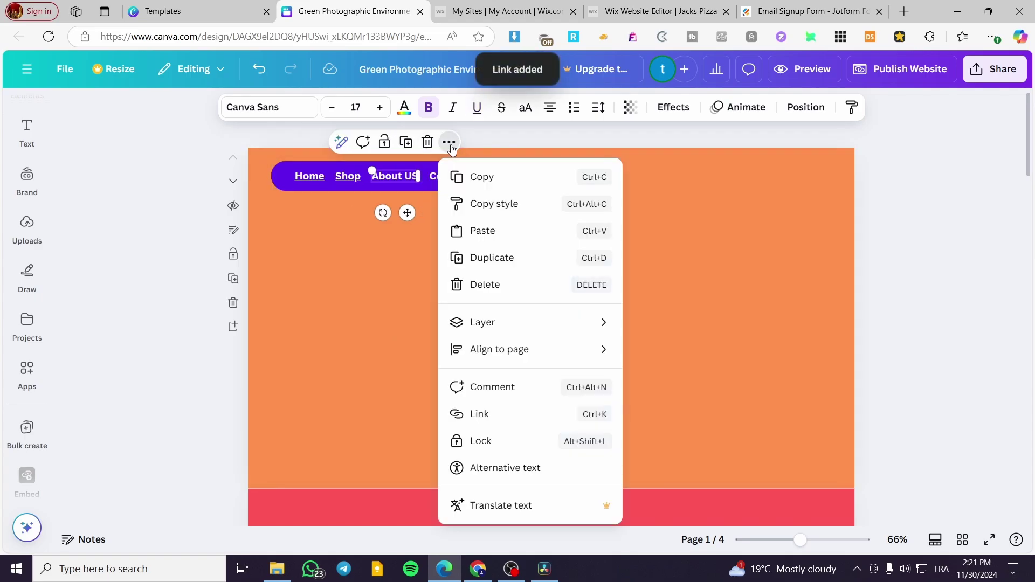
left_click(497, 413)
scroll(501, 296, "down", 3)
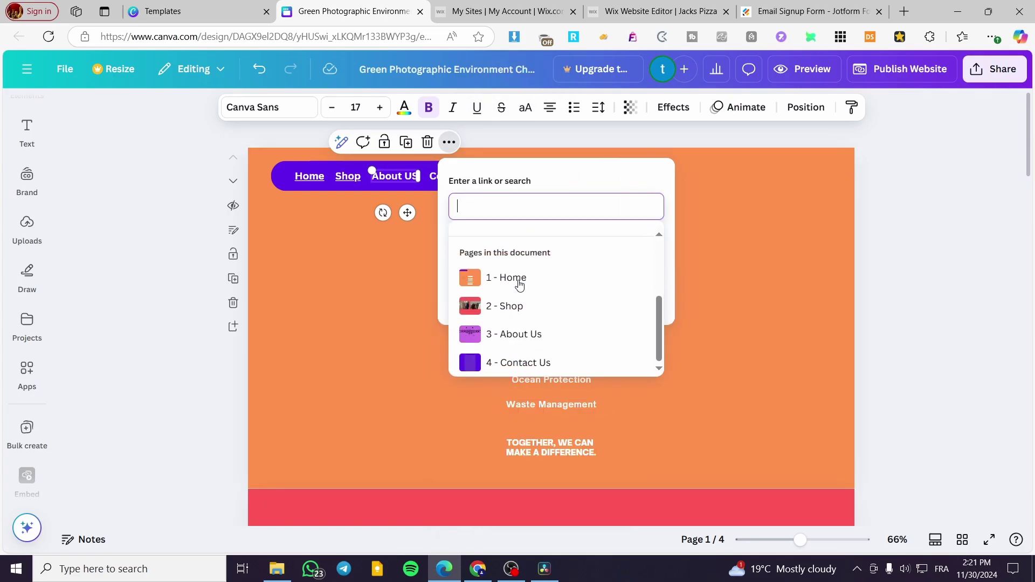
left_click(520, 347)
left_click(644, 303)
Link the Contact Us text in the navigation bar to the document page 4 - Contact Us
left_click_drag(429, 177, 485, 177)
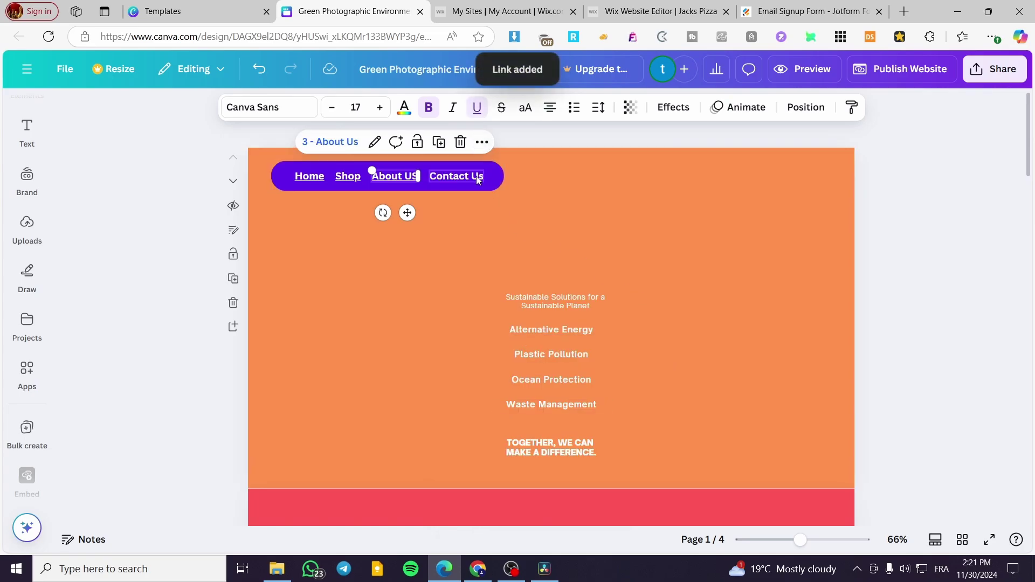
left_click(510, 144)
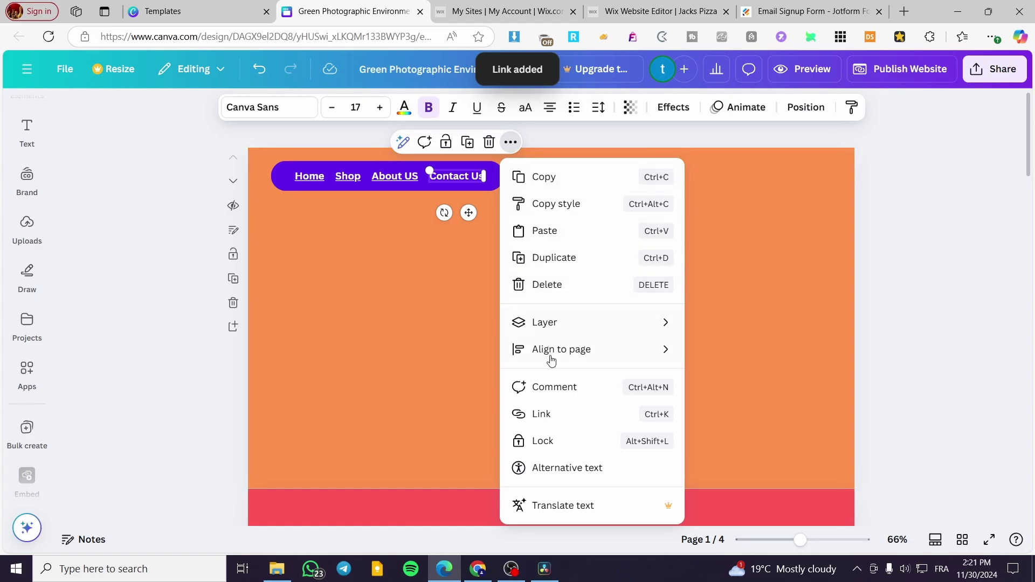
left_click(550, 419)
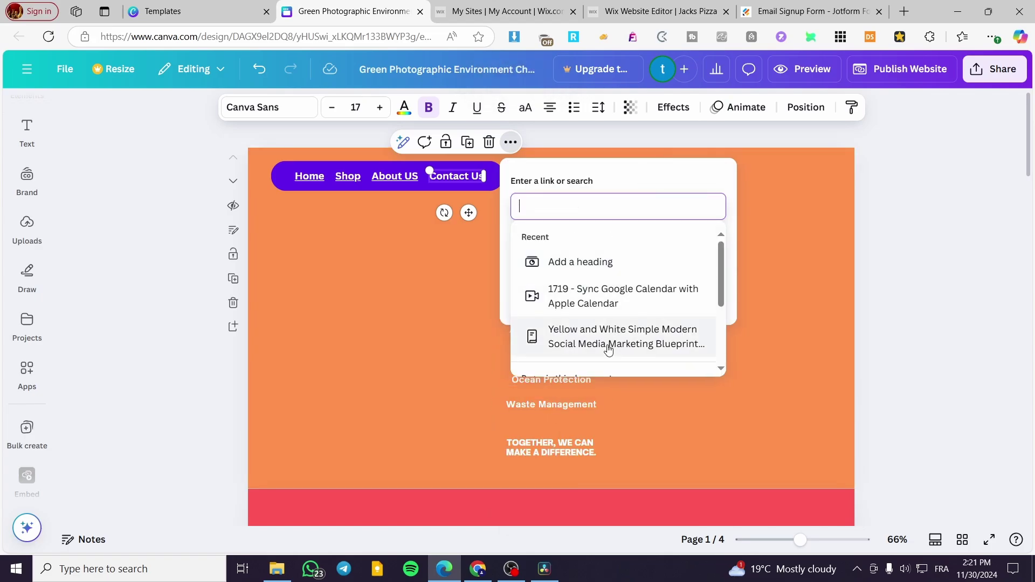
scroll(606, 351, "down", 3)
left_click(603, 358)
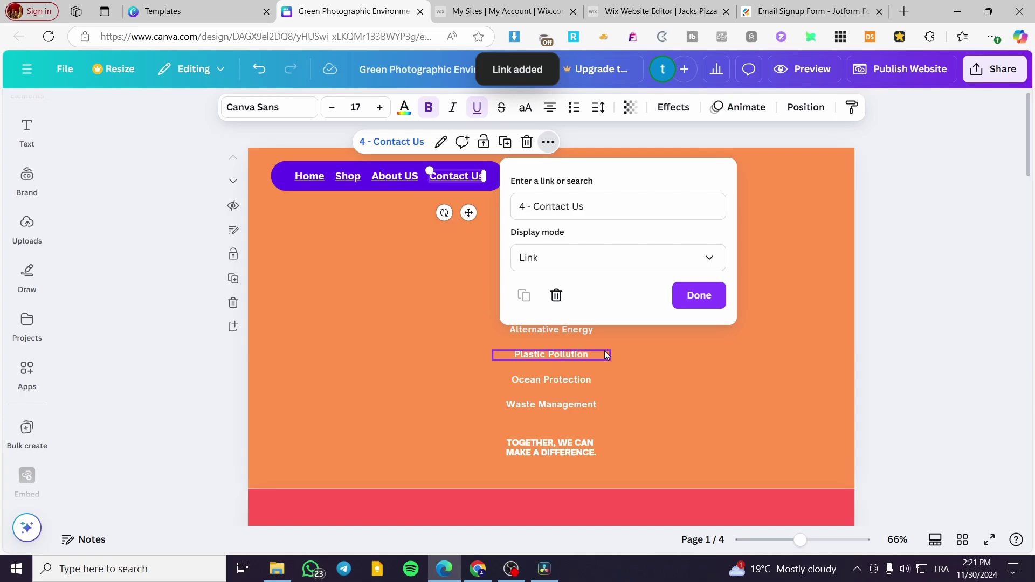
left_click(700, 296)
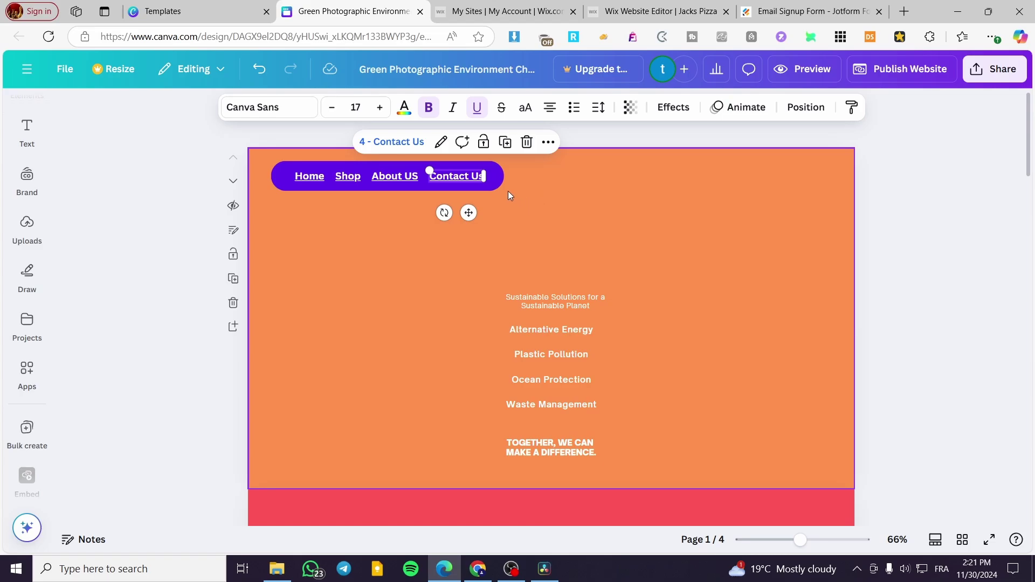
Check the page link assigned to each navigation item and look through the pages they point to
left_click(305, 180)
left_click(305, 179)
left_click(345, 175)
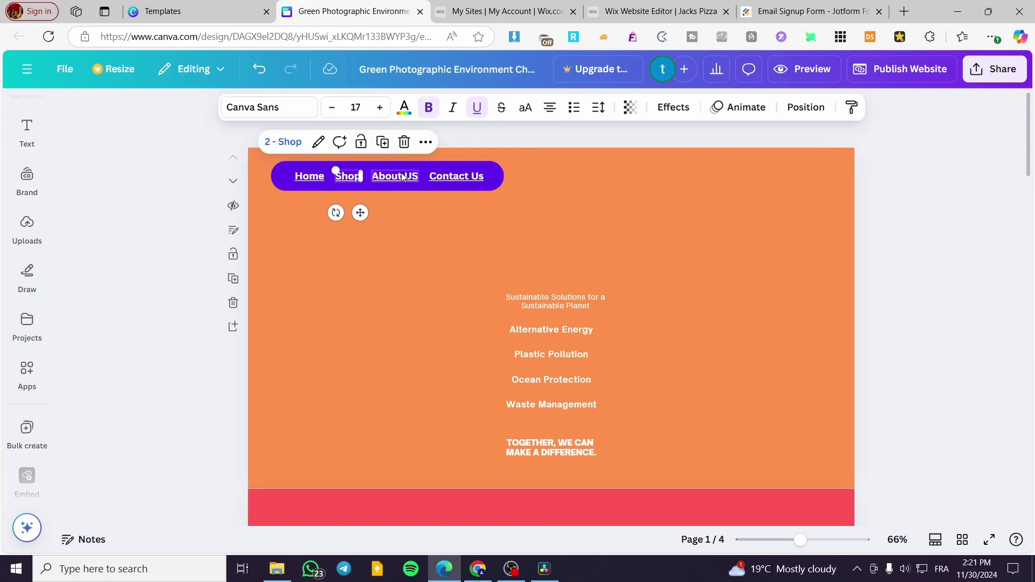
left_click(394, 176)
left_click(429, 176)
left_click(431, 175)
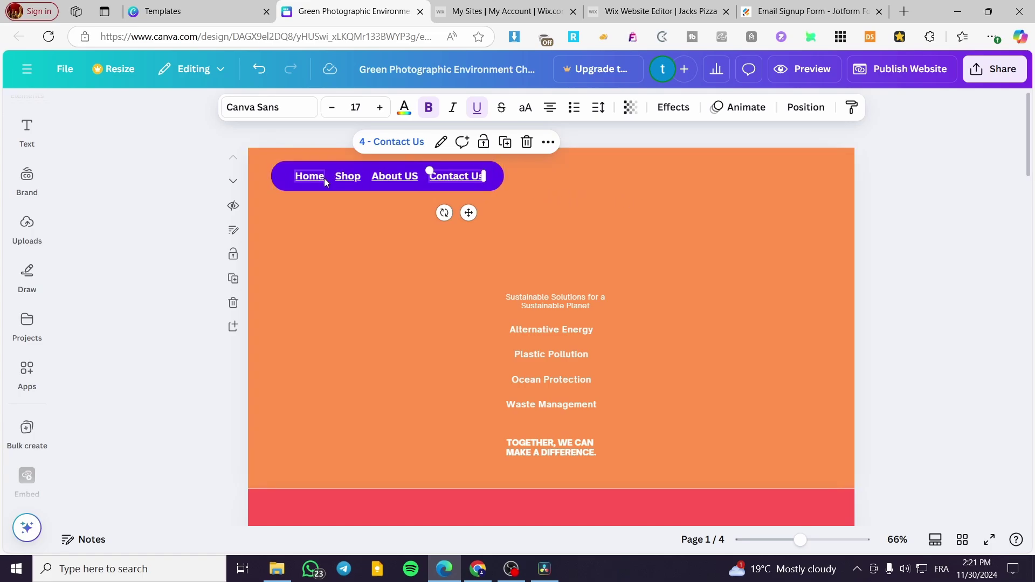
scroll(373, 185, "down", 20)
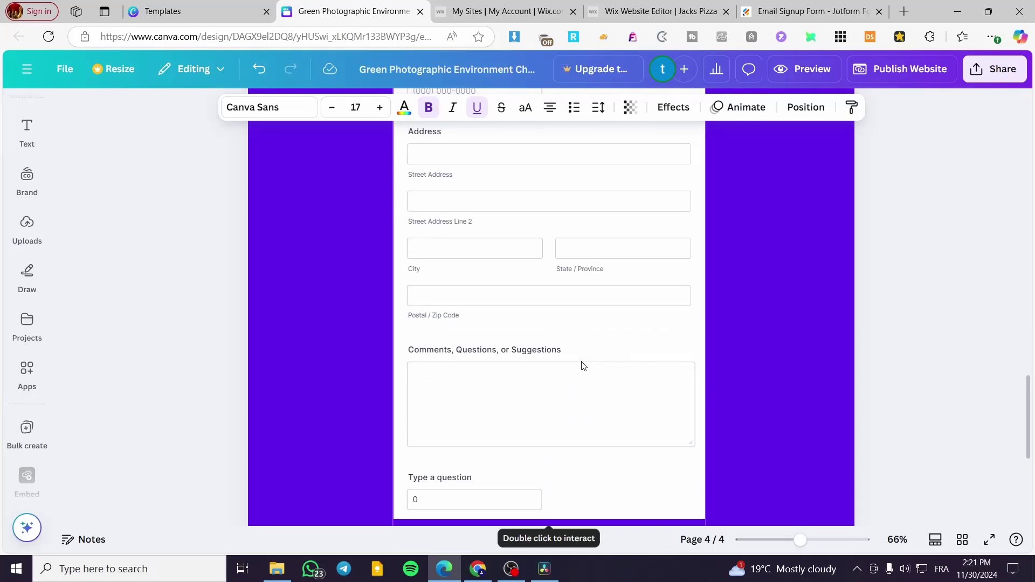
scroll(582, 366, "up", 20)
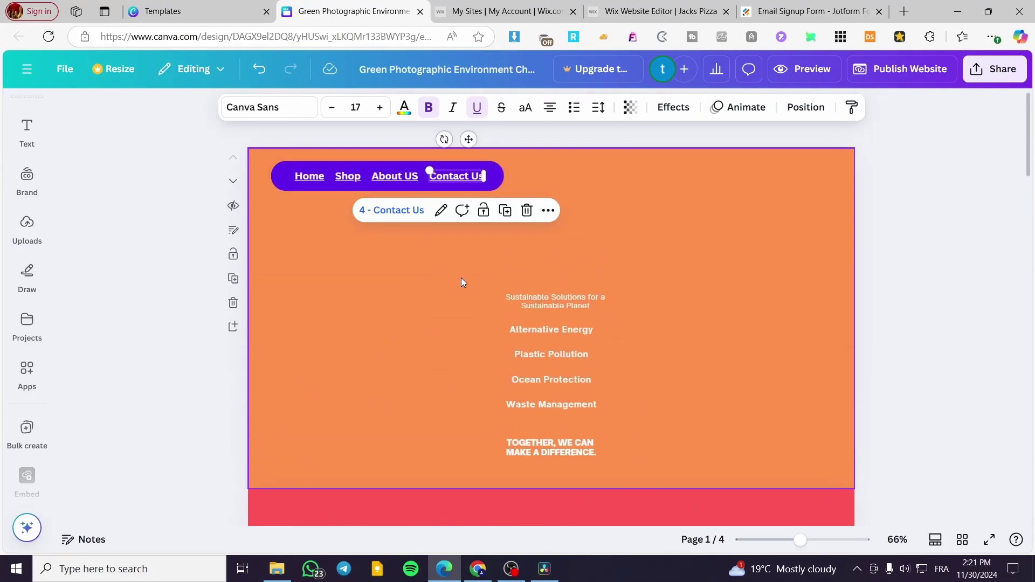
left_click(678, 210)
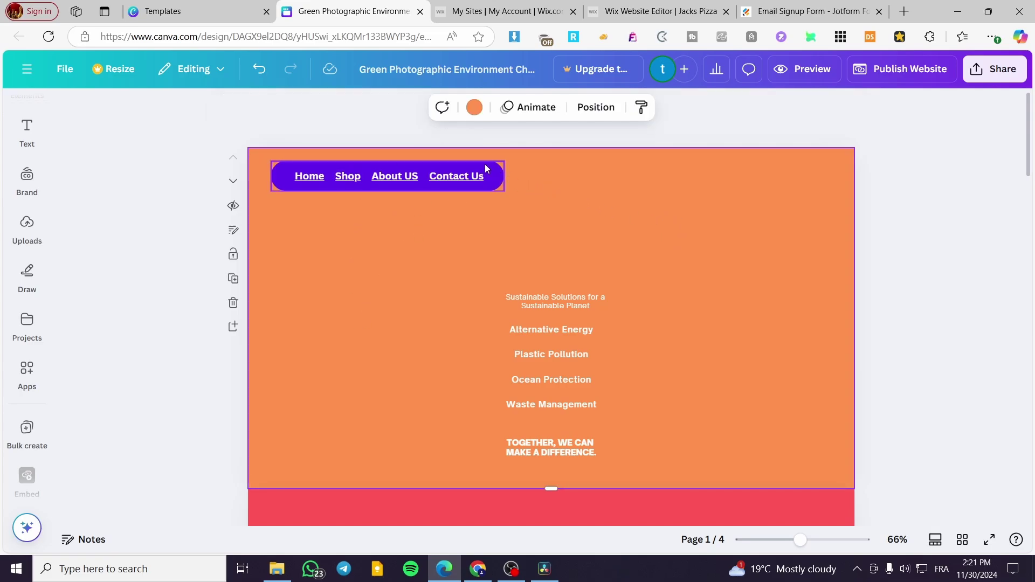
Preview the website and test the Contact Us navigation link, looking through the embedded form
left_click(811, 69)
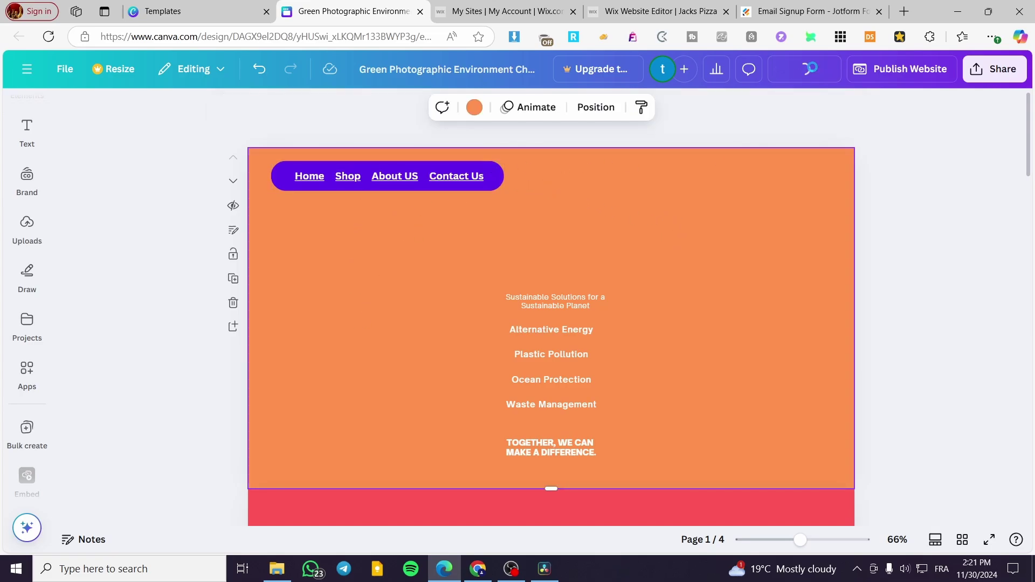
scroll(751, 256, "down", 10)
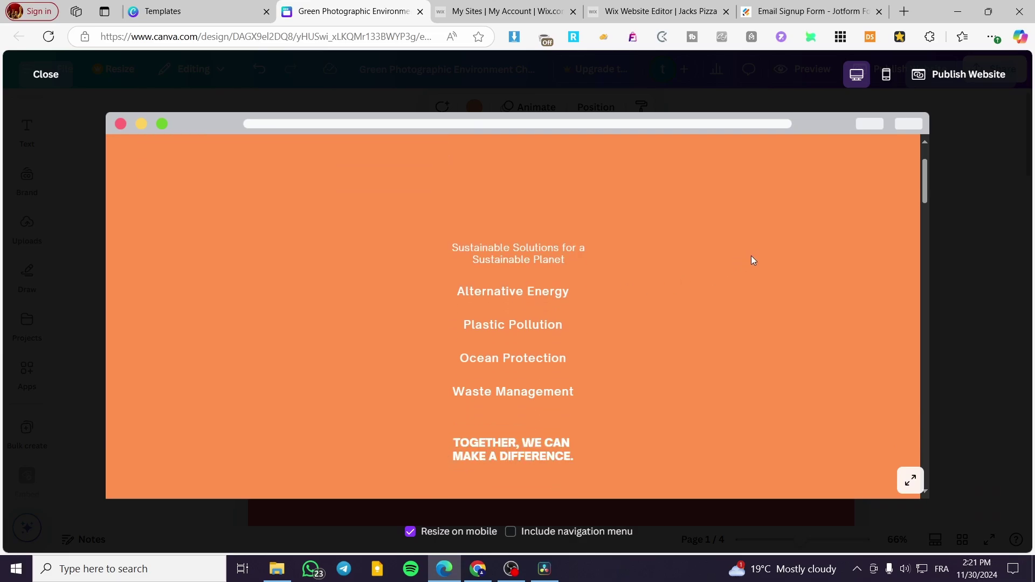
left_click_drag(924, 235, 956, 153)
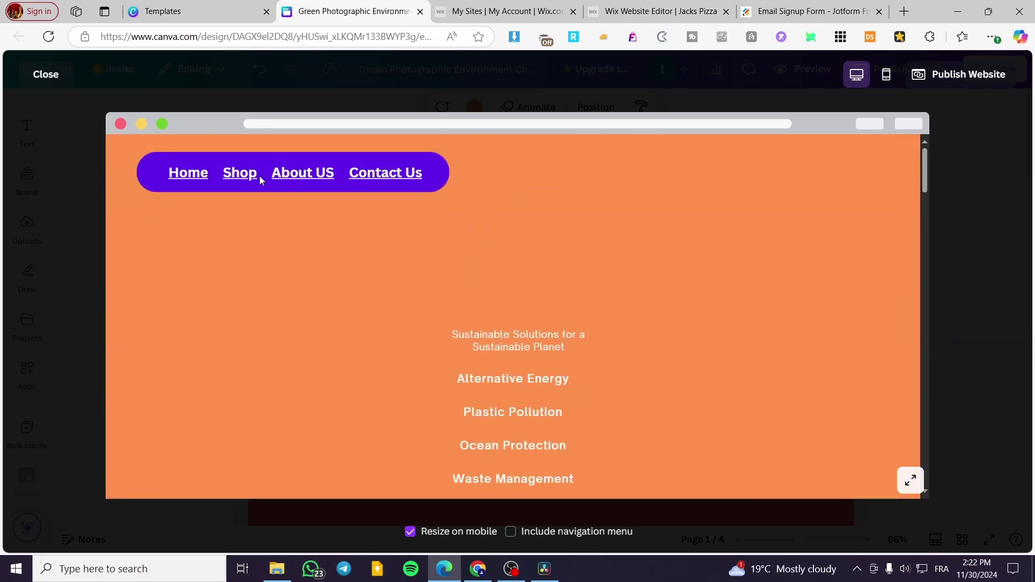
left_click(393, 177)
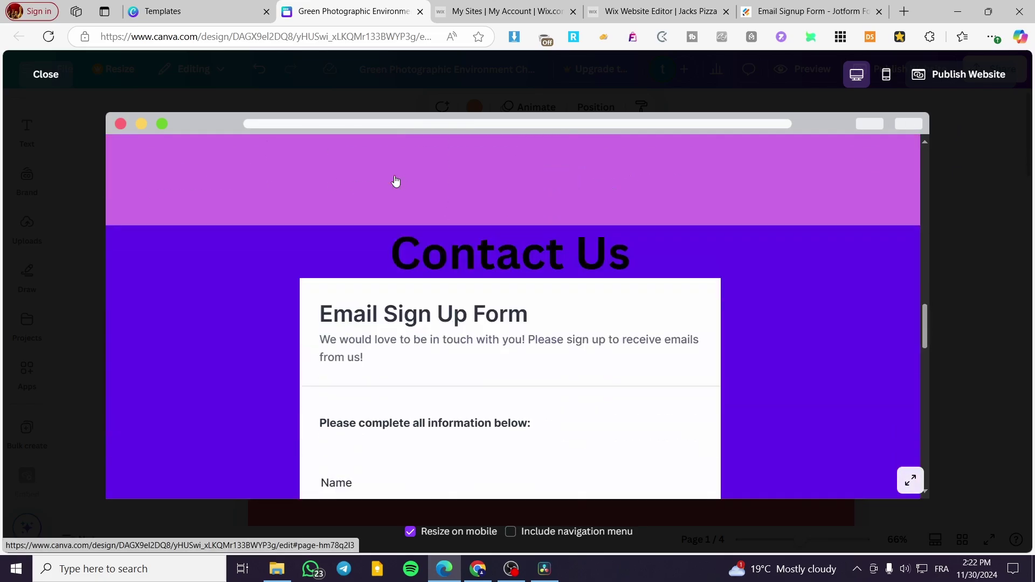
scroll(815, 381, "down", 8)
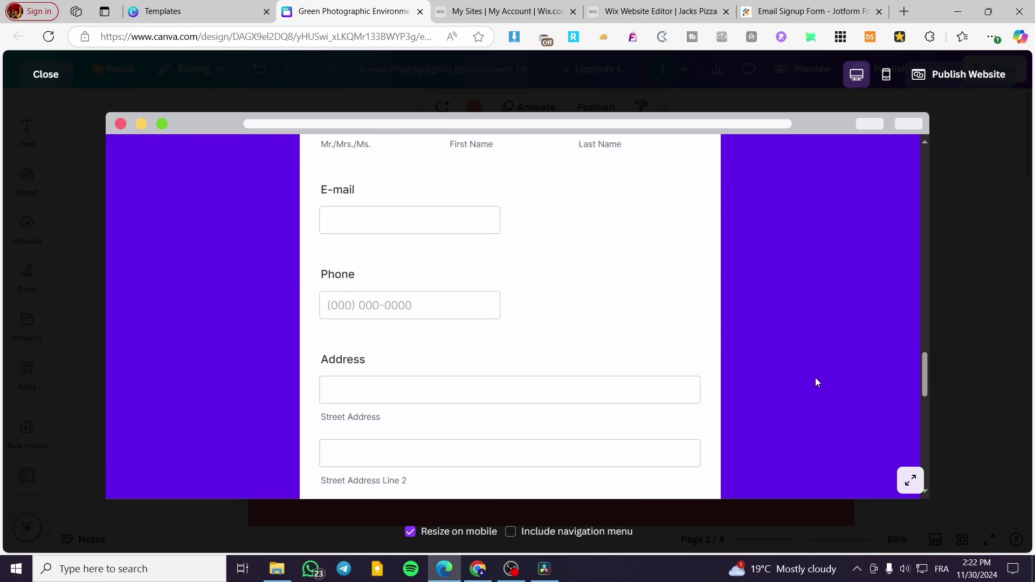
Enlarge the website preview, return to the Home section and test the About US navigation link
left_click(910, 479)
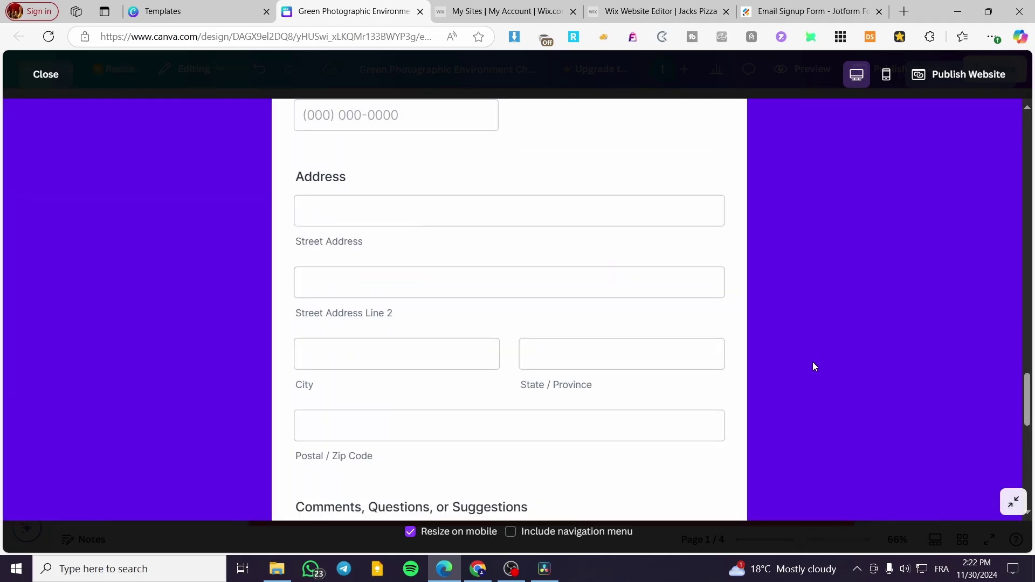
left_click_drag(1028, 399, 995, 92)
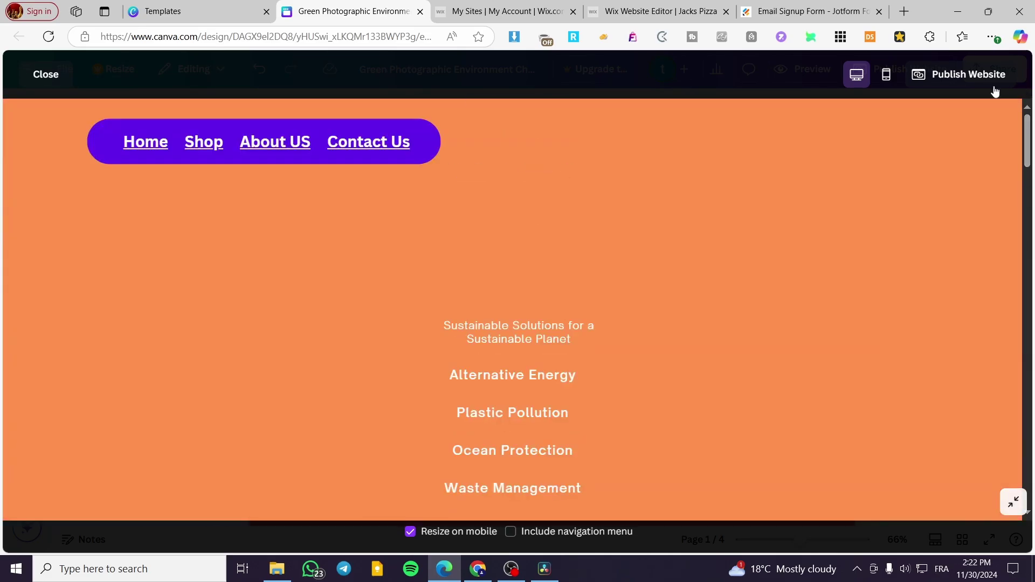
left_click(271, 151)
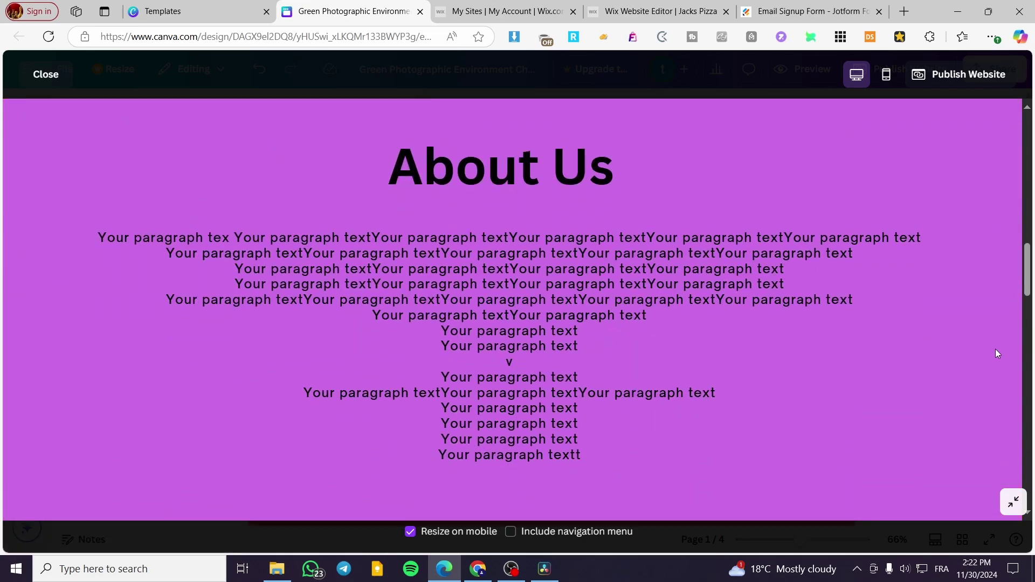
Return to the Home section of the preview, test the Shop navigation link and close the preview
left_click_drag(1027, 270, 1026, 124)
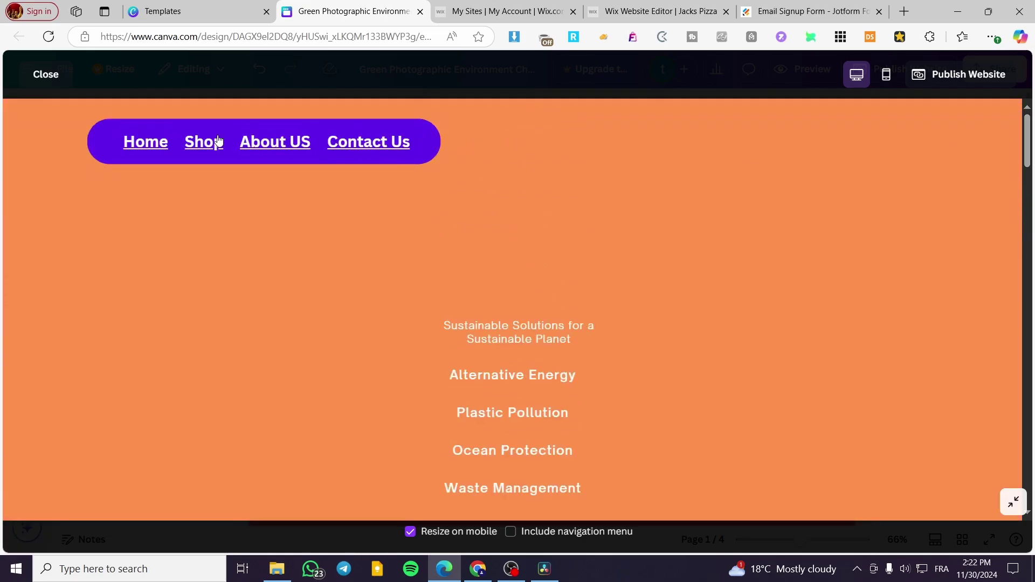
left_click(218, 142)
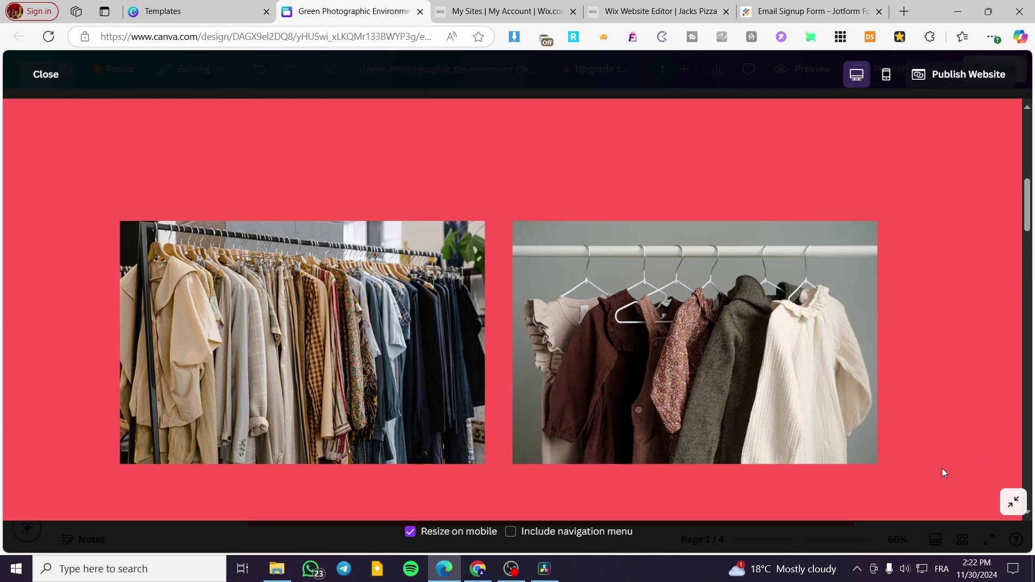
left_click(46, 75)
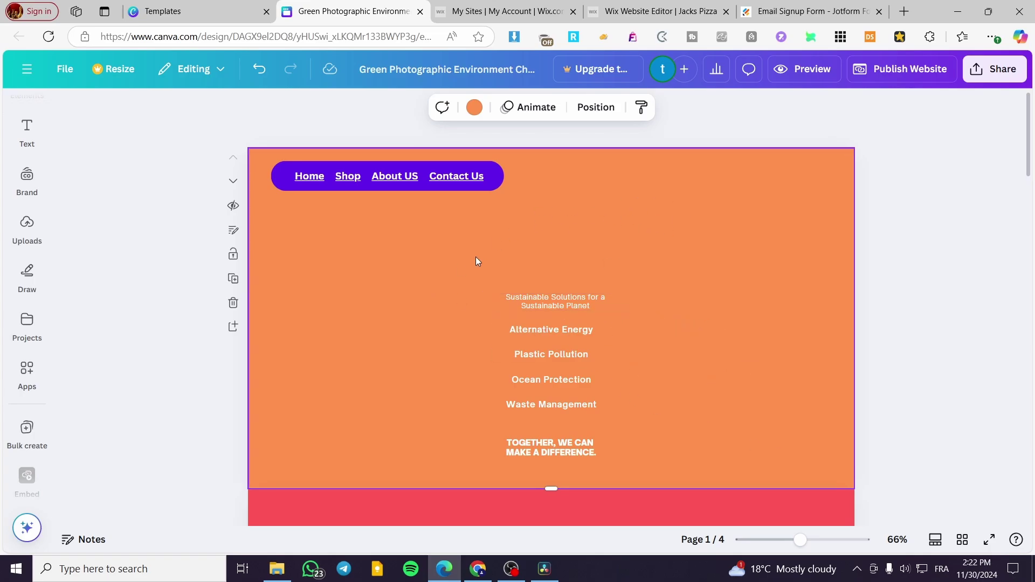
Group the navigation bar's rounded background shape with its Home, Shop, About US and Contact Us texts
left_click(497, 187)
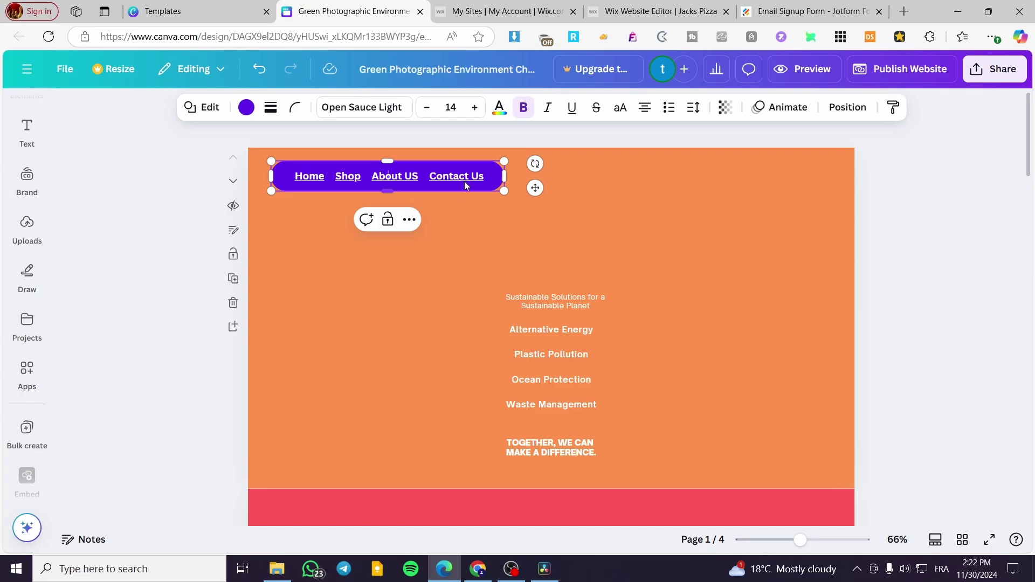
left_click(486, 226)
left_click(479, 184)
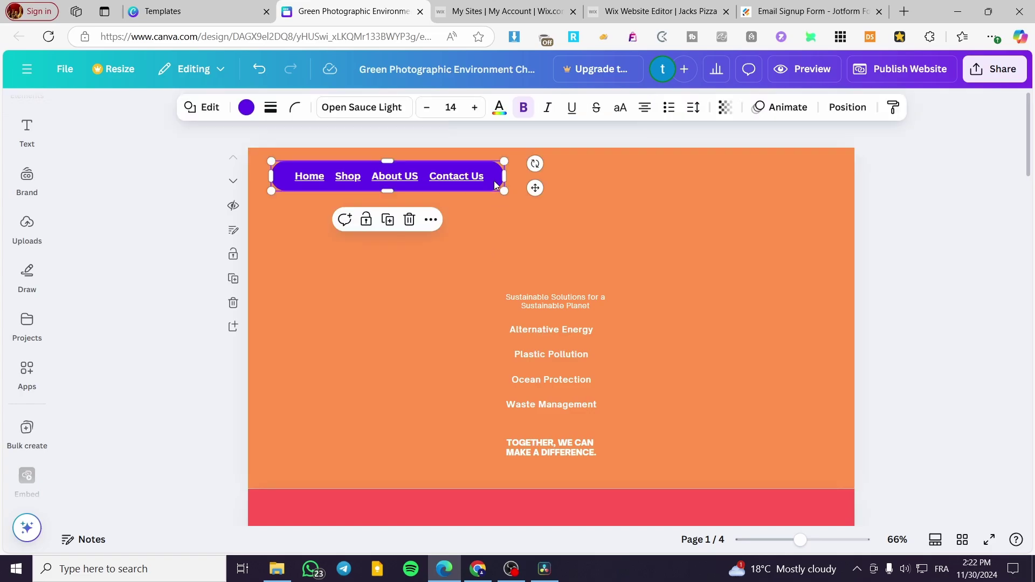
left_click(461, 181)
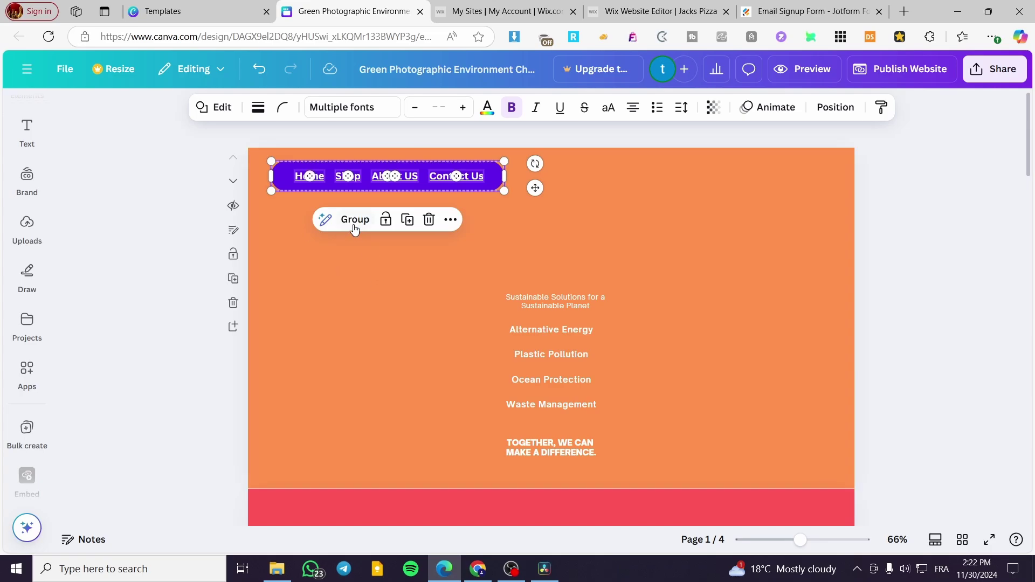
key("shift+Right")
Duplicate the grouped navigation bar and place the copy above the clothing photos on the Shop page
key("shift+Down")
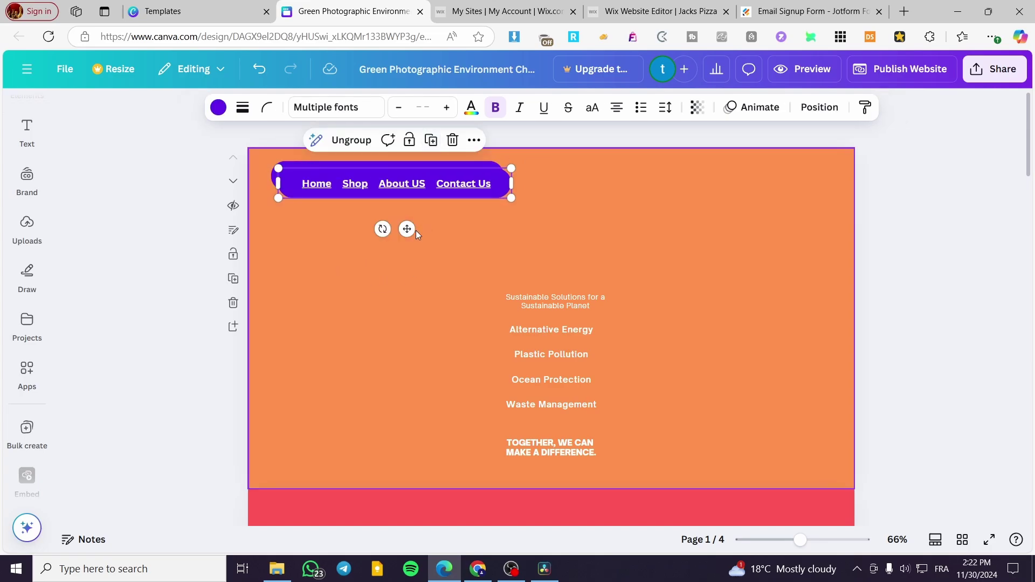
left_click_drag(491, 190, 487, 317)
scroll(491, 247, "down", 3)
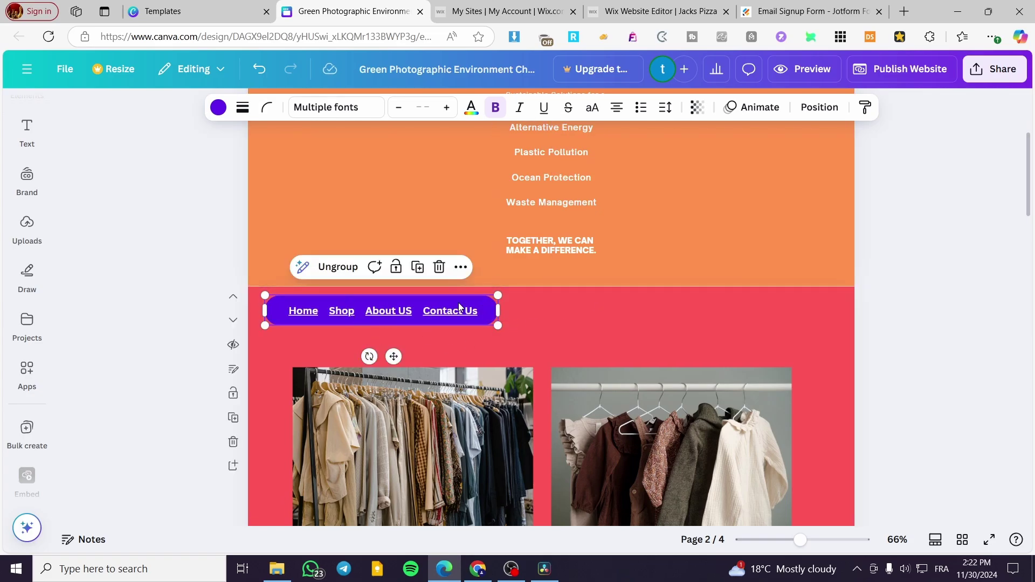
Preview the website and test the Shop link and the About US link of the copied navigation bar
left_click(814, 69)
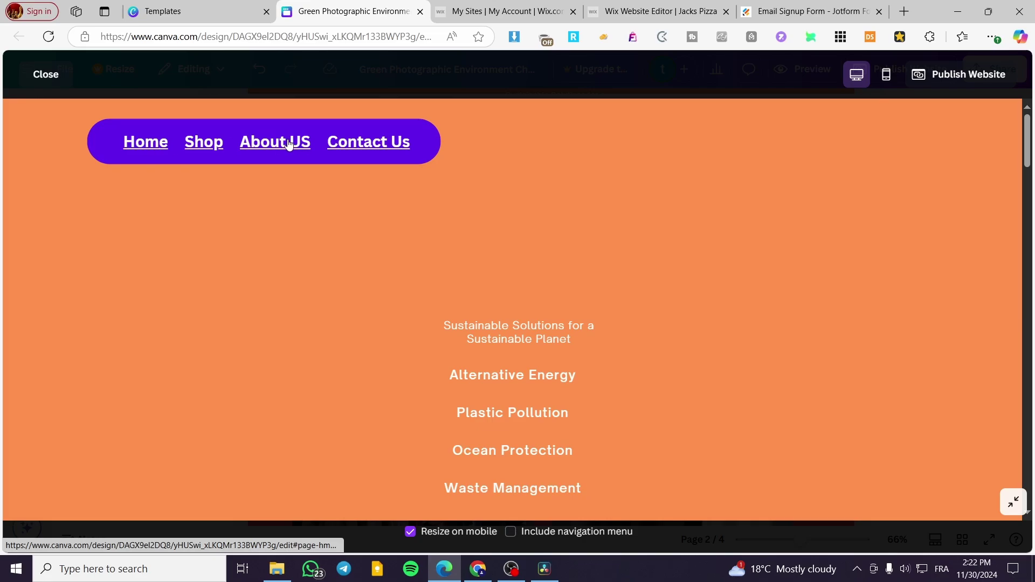
left_click(203, 146)
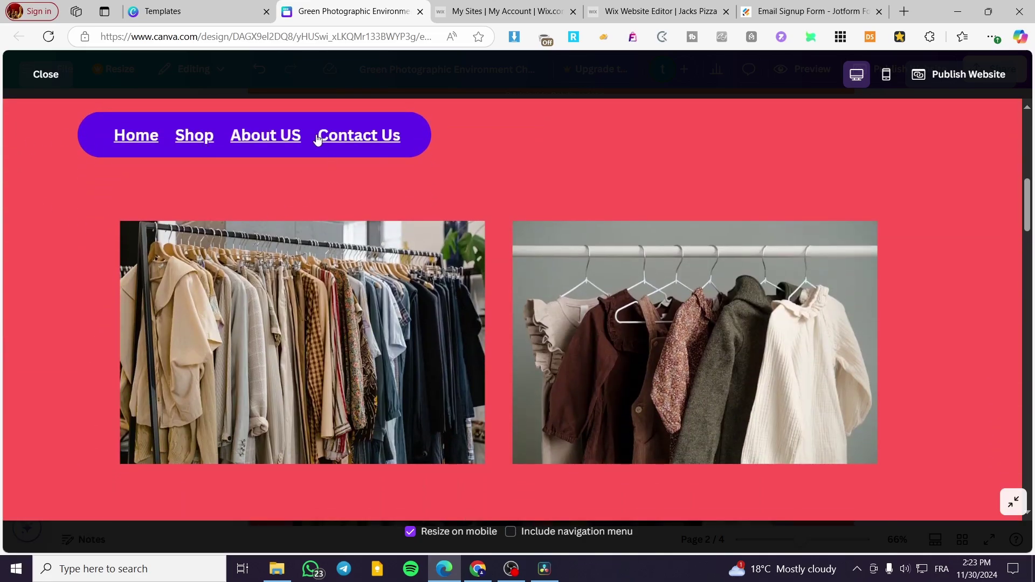
left_click(265, 138)
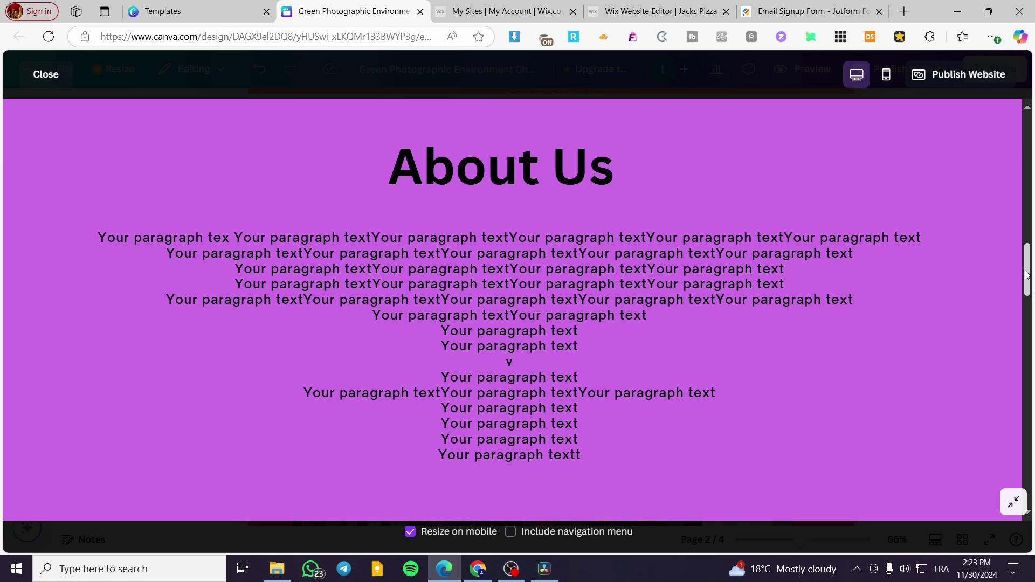
left_click(1013, 501)
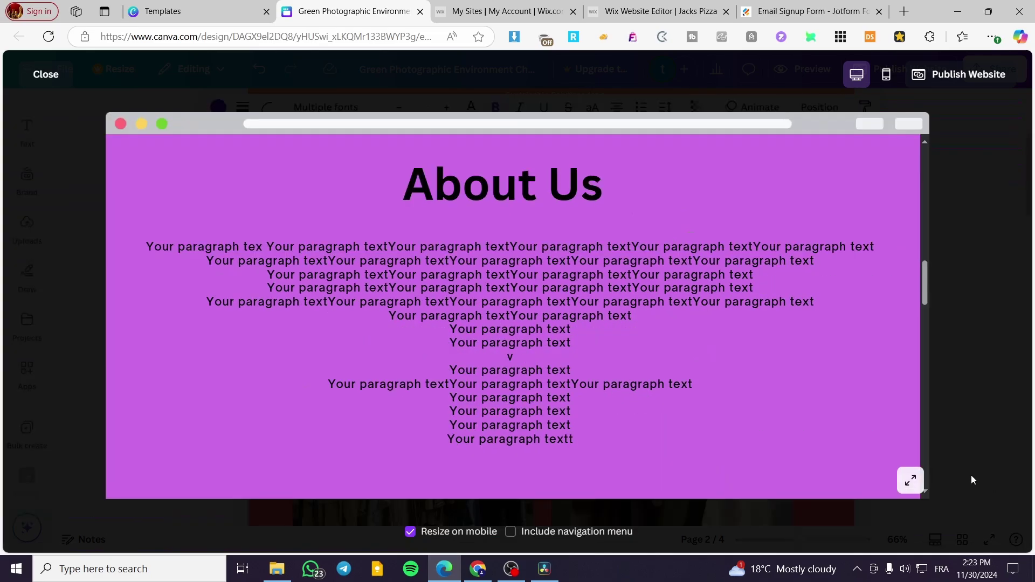
left_click(58, 76)
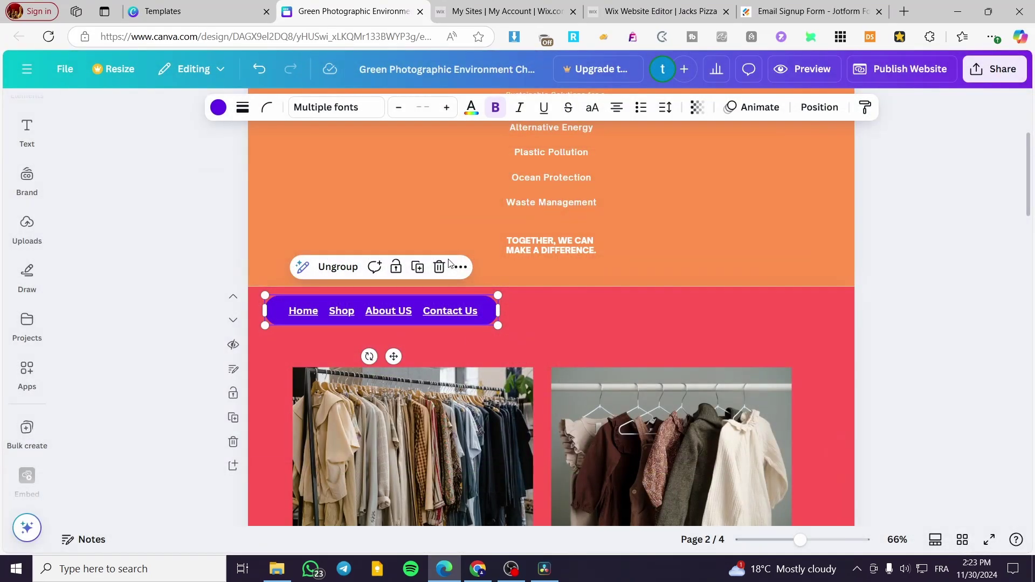
Duplicate the Shop page's navigation bar and place the copy in the upper-left corner of the About Us page
scroll(435, 312, "down", 3)
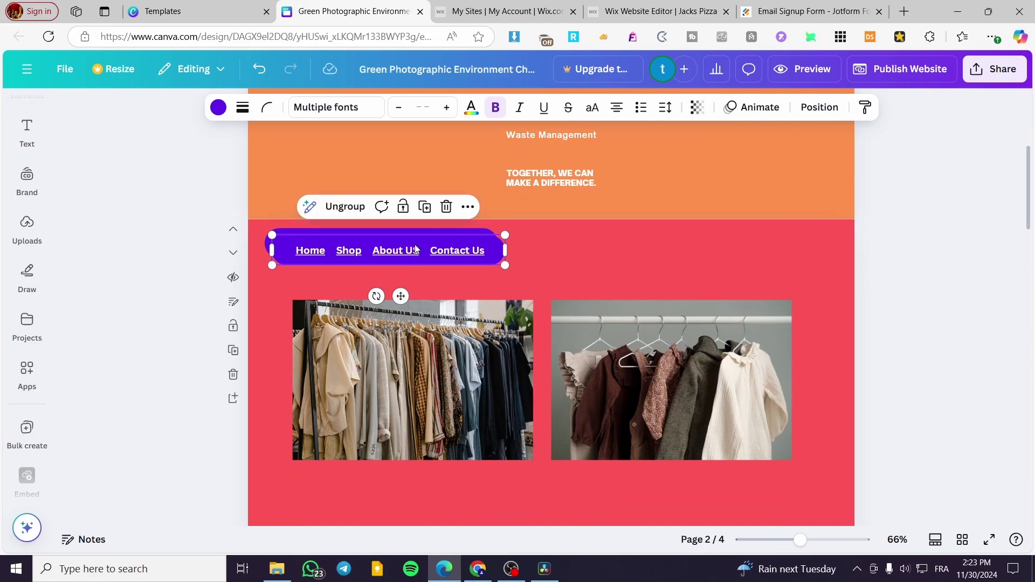
left_click_drag(414, 247, 394, 408)
scroll(409, 261, "down", 3)
scroll(393, 409, "up", 1)
scroll(393, 409, "down", 4)
left_click(393, 243)
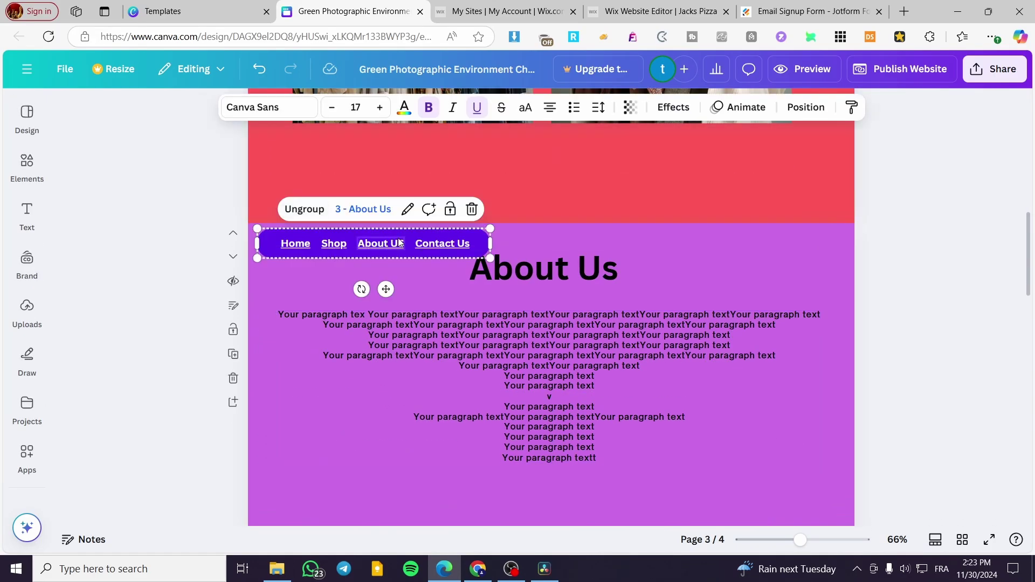
Shrink the About Us navigation bar to clear the heading and place a duplicate beside the Contact Us heading on page 4
left_click_drag(487, 255, 414, 320)
scroll(411, 405, "down", 5)
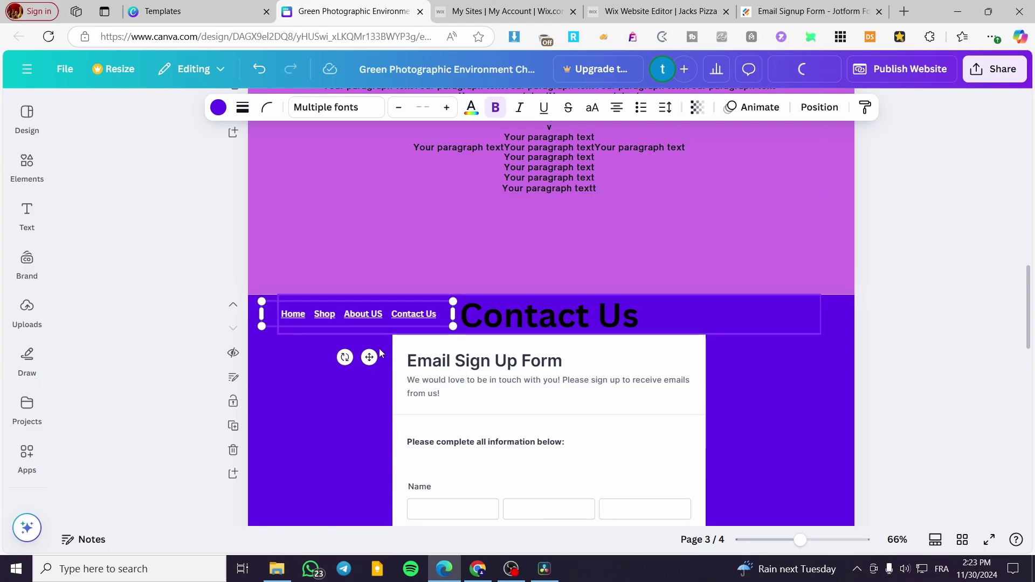
Preview the website, check the navigation bars on the Shop, About Us and Contact Us pages, and test their links
scroll(415, 271, "down", 5)
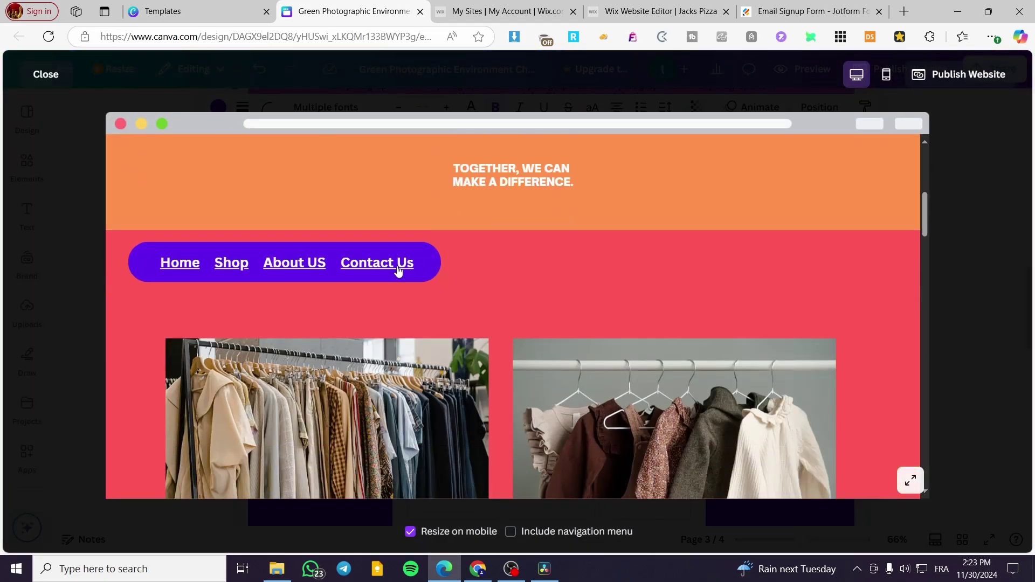
left_click(397, 270)
scroll(231, 295, "down", 2)
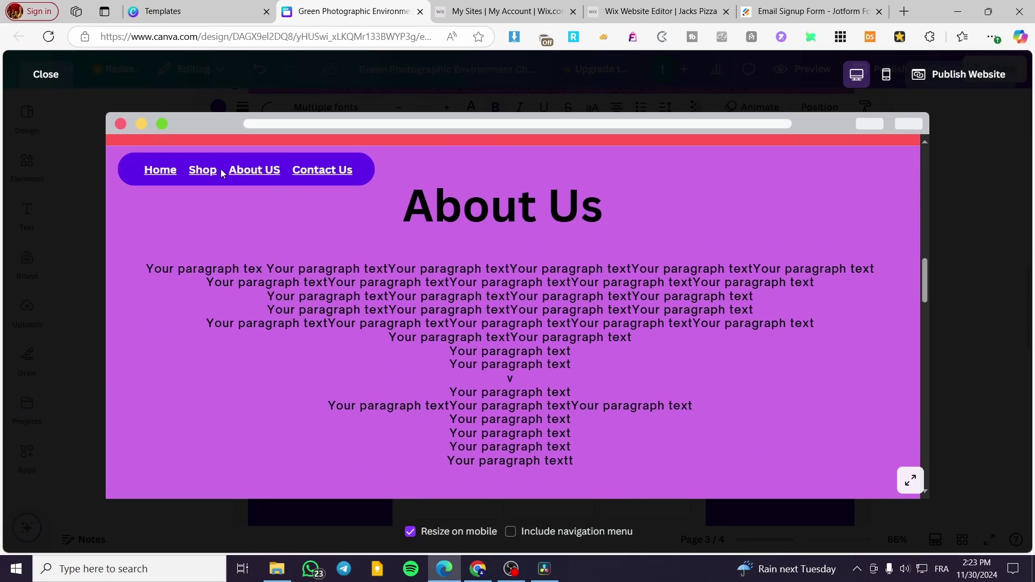
scroll(276, 174, "down", 8)
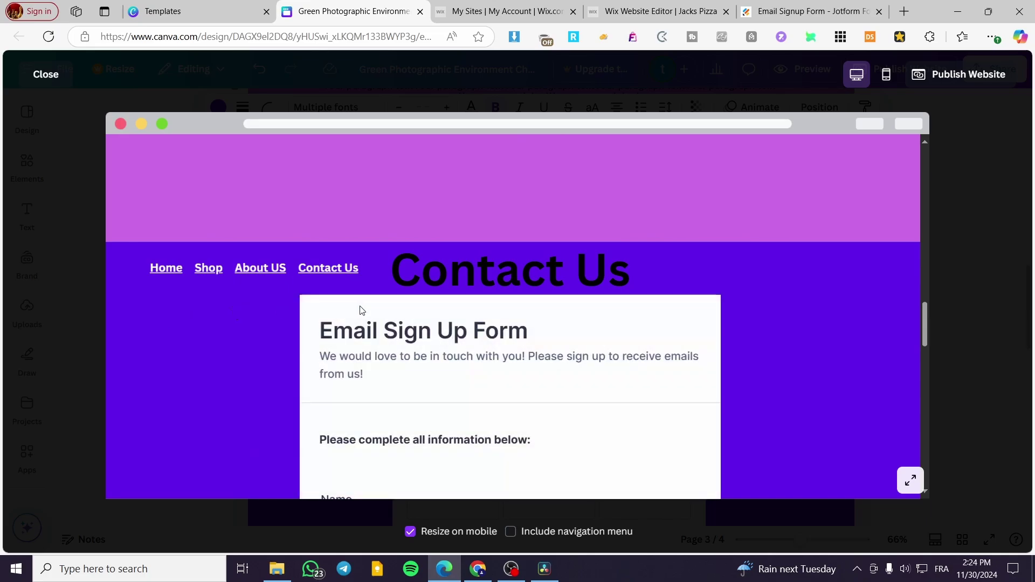
scroll(185, 296, "down", 8)
scroll(213, 345, "up", 8)
left_click(166, 270)
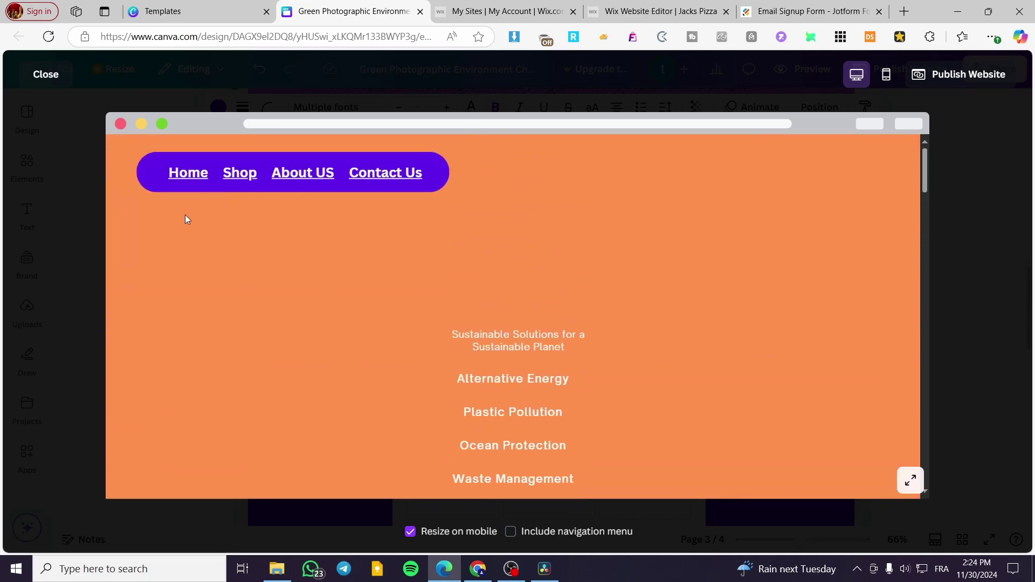
left_click(1009, 264)
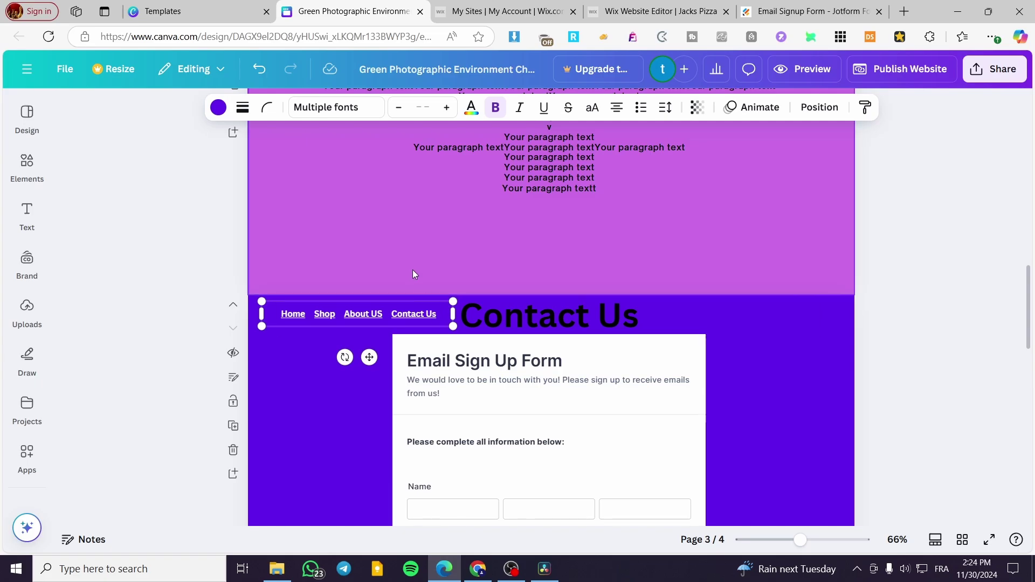
scroll(327, 322, "up", 4)
scroll(329, 327, "up", 2)
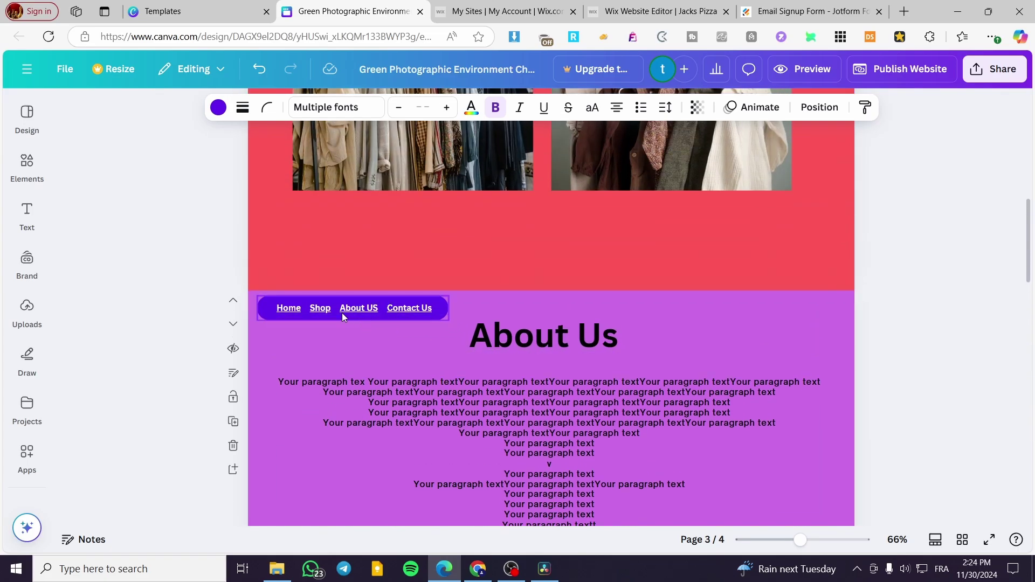